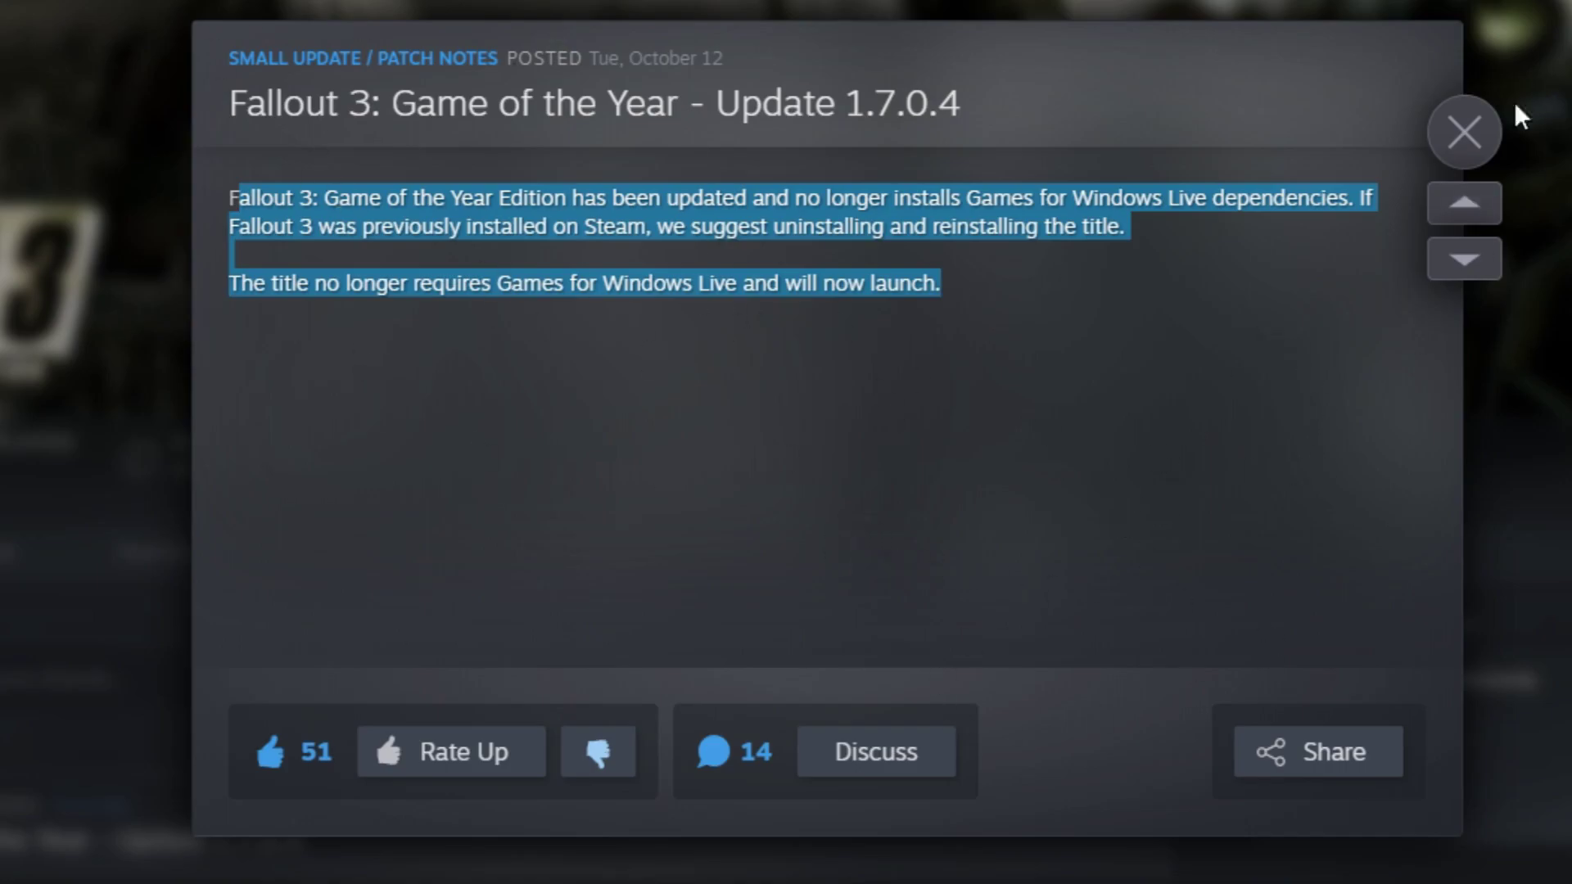
# Close the Fallout 3 update notes, leave Steam and start Mod Organizer with permission to make changes
pyautogui.click(1465, 131)
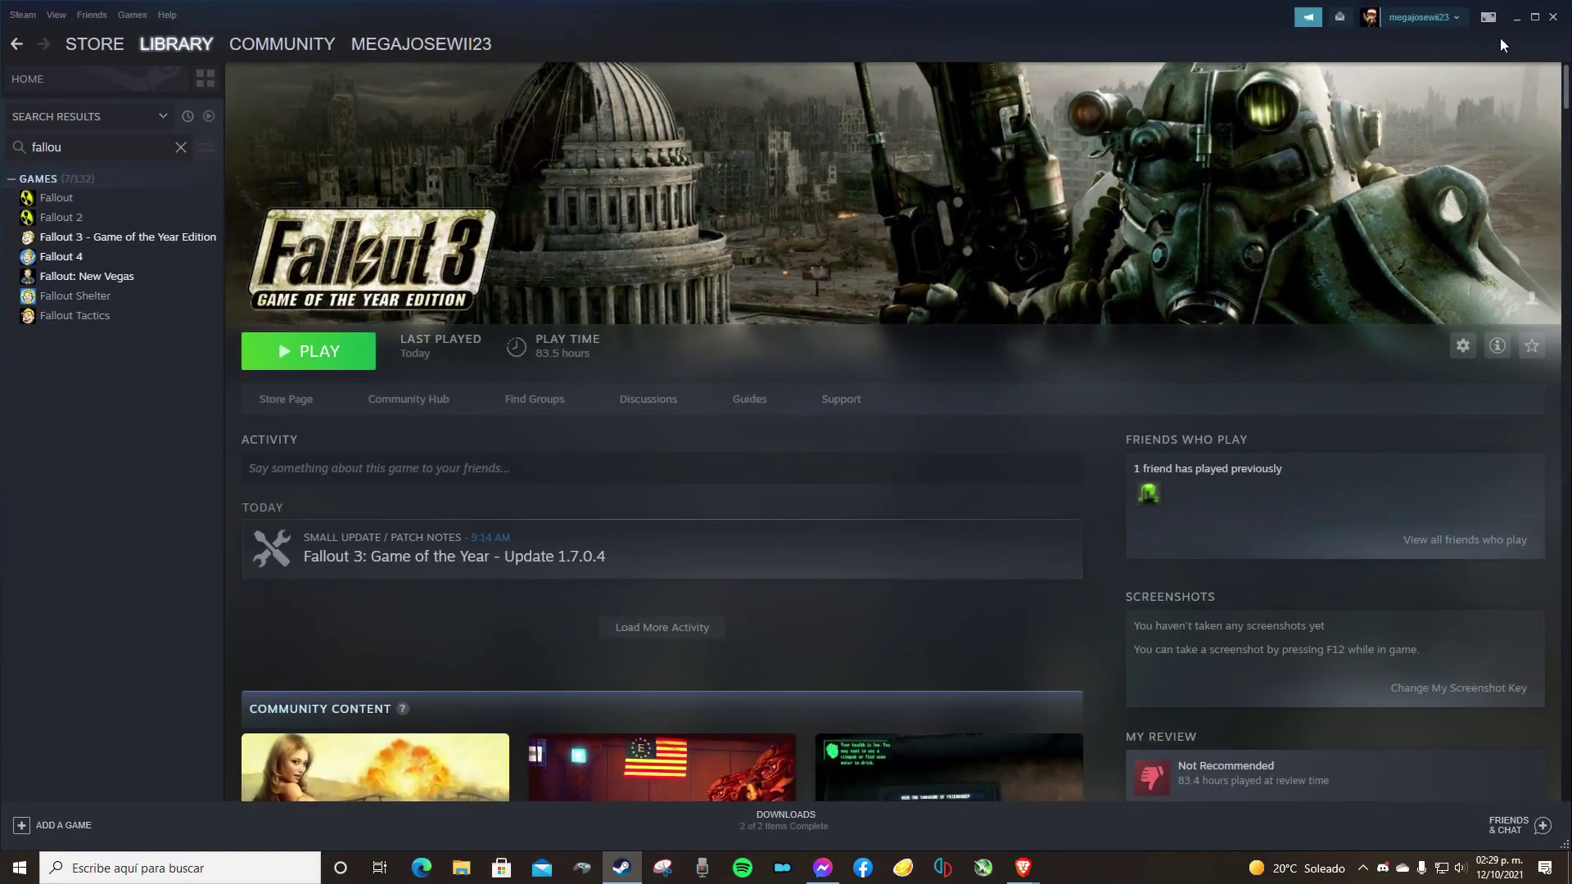
pyautogui.click(1517, 17)
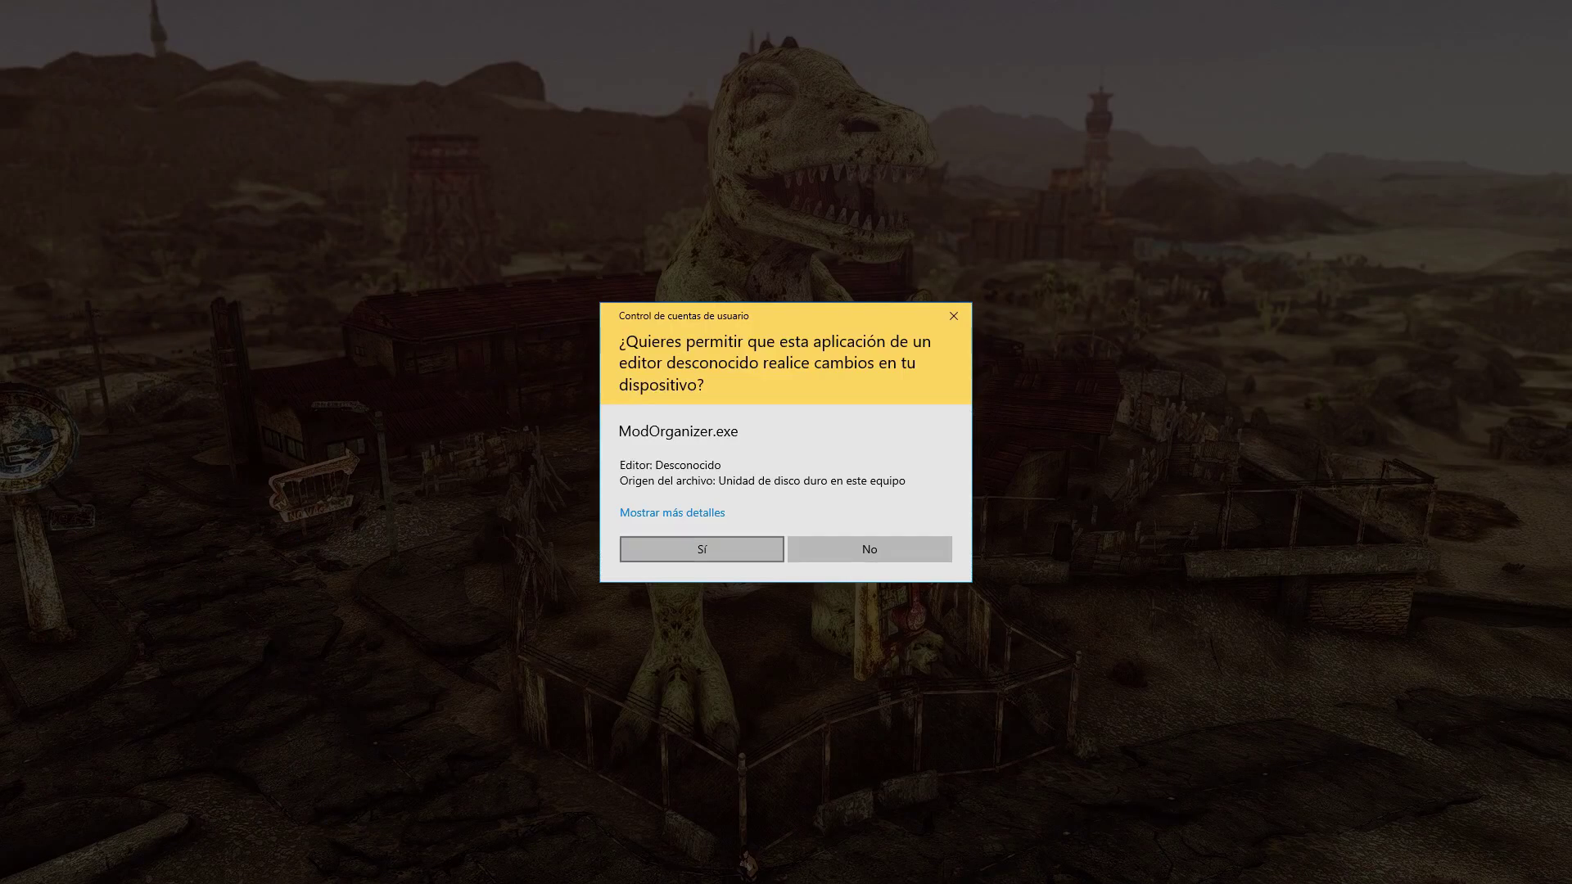
pyautogui.click(701, 548)
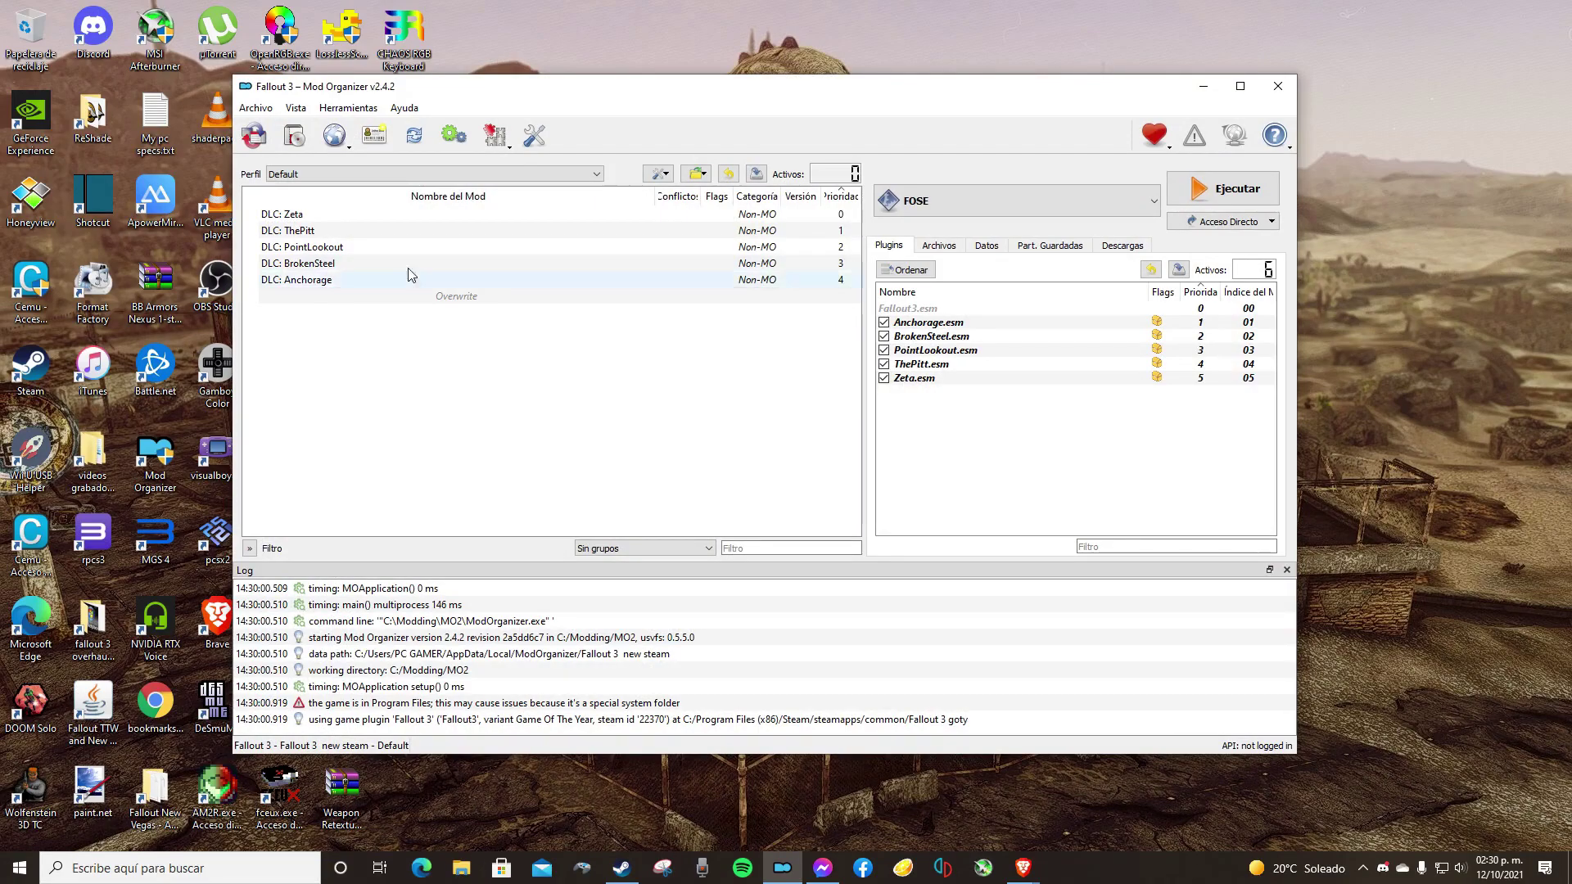
# Open the Fallout 3 game folder from Mod Organizer and locate fose_loader.exe and Games for Windows LIVE Disabler.exe
pyautogui.click(979, 205)
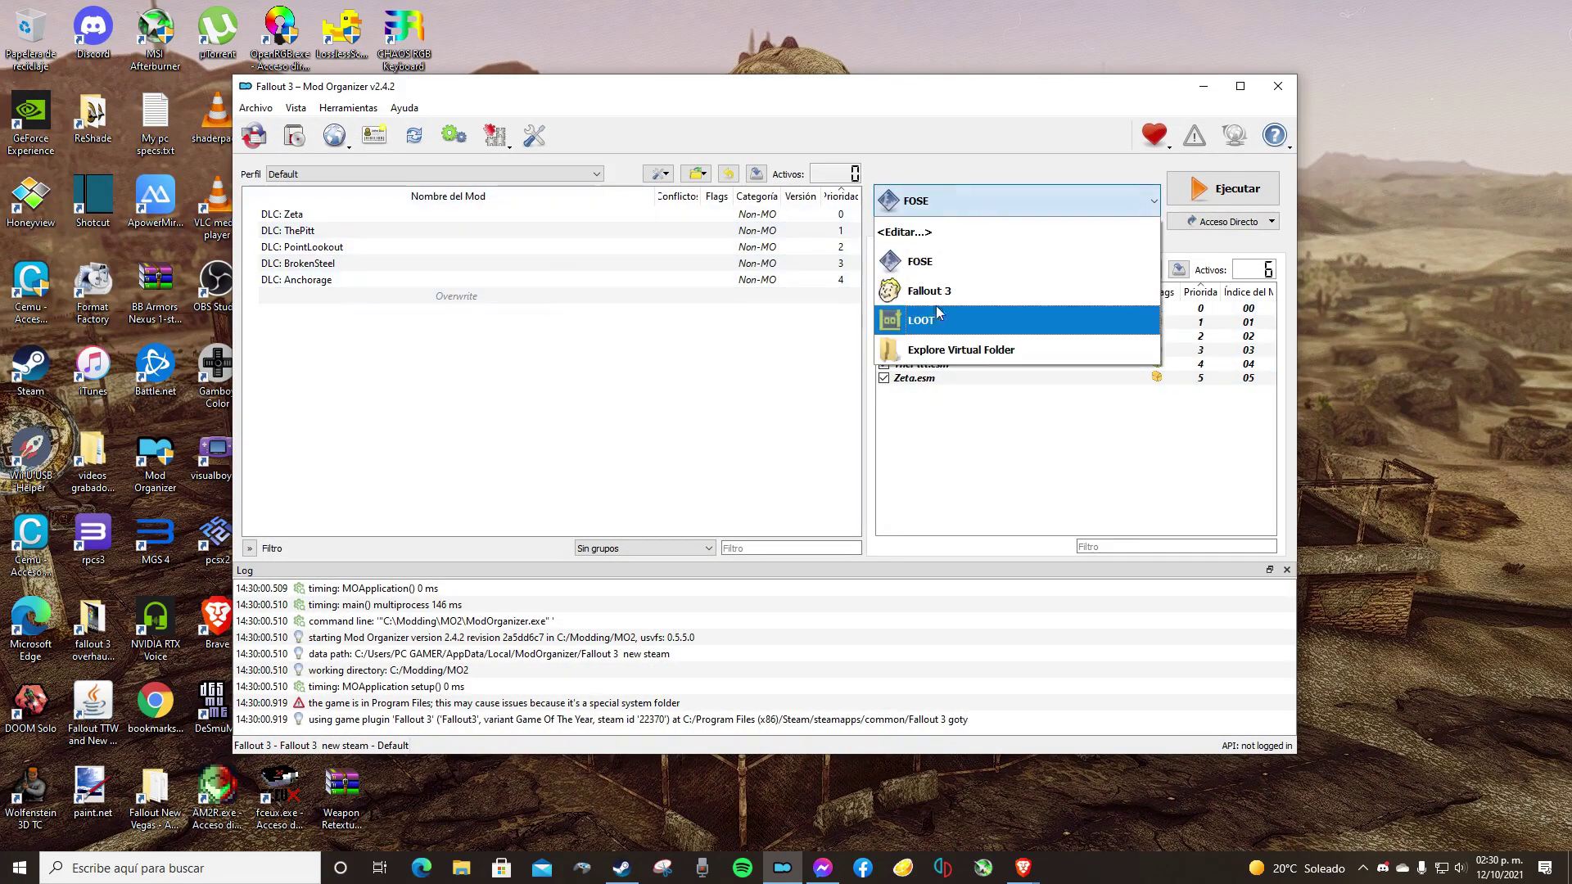
pyautogui.click(816, 325)
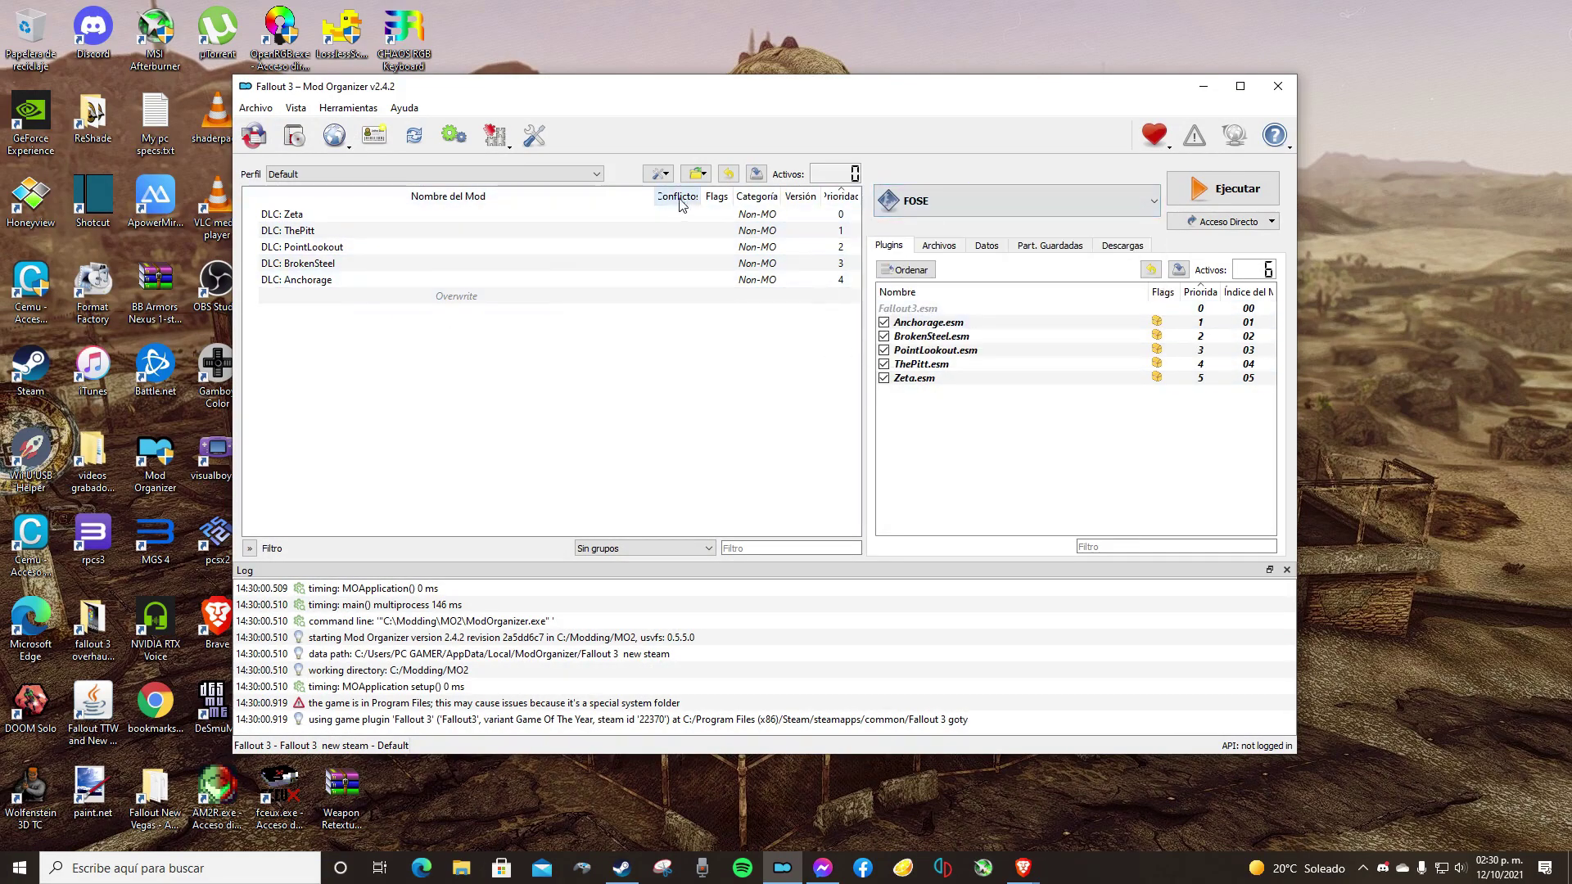
pyautogui.click(696, 174)
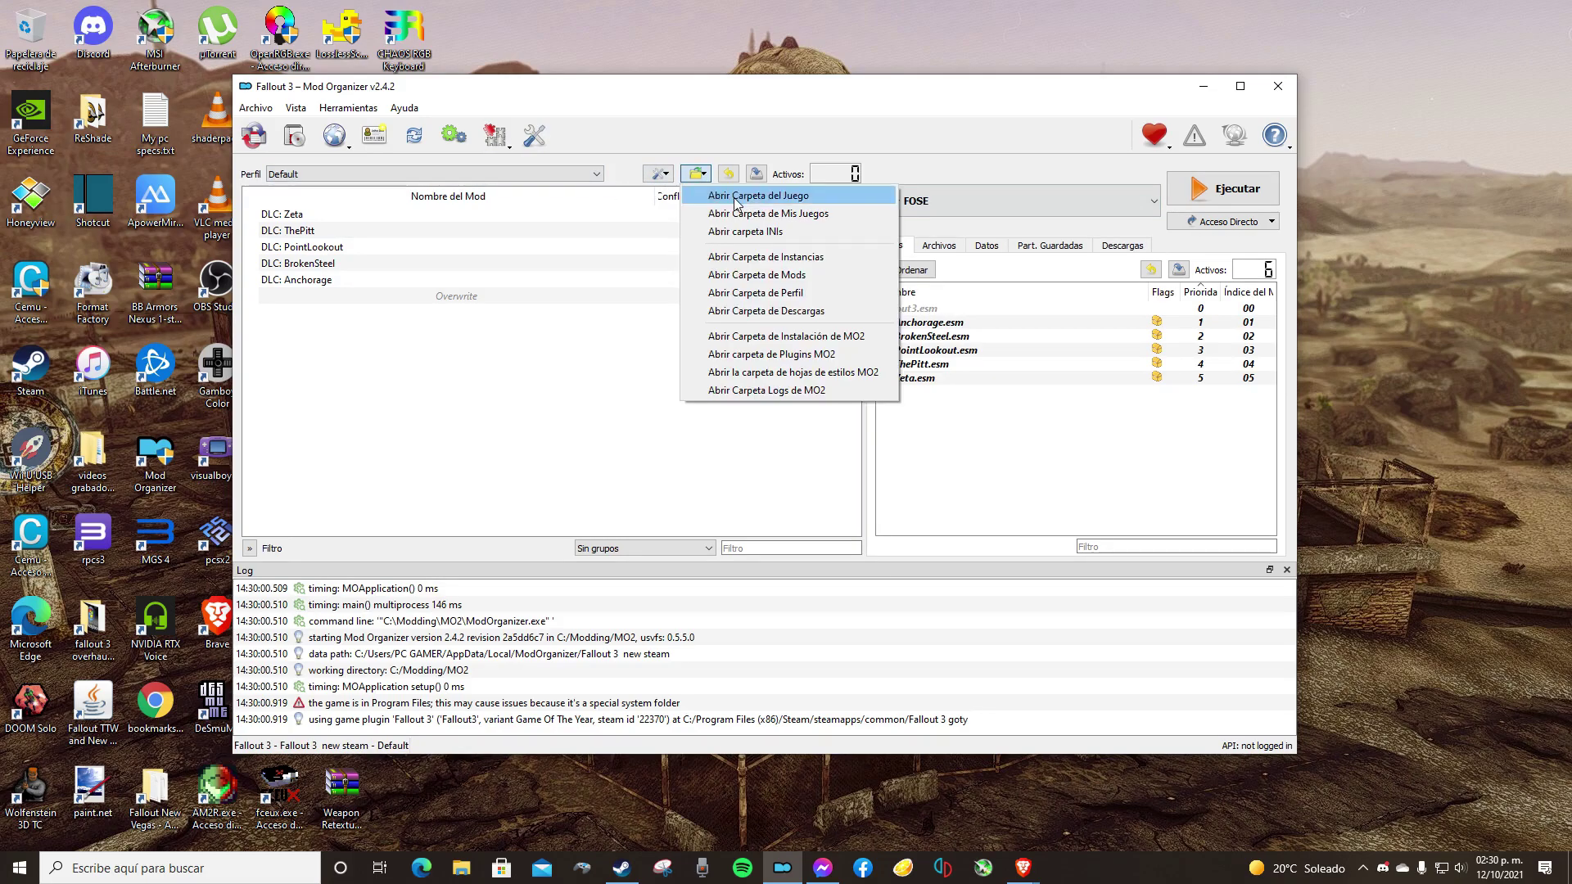
pyautogui.click(769, 194)
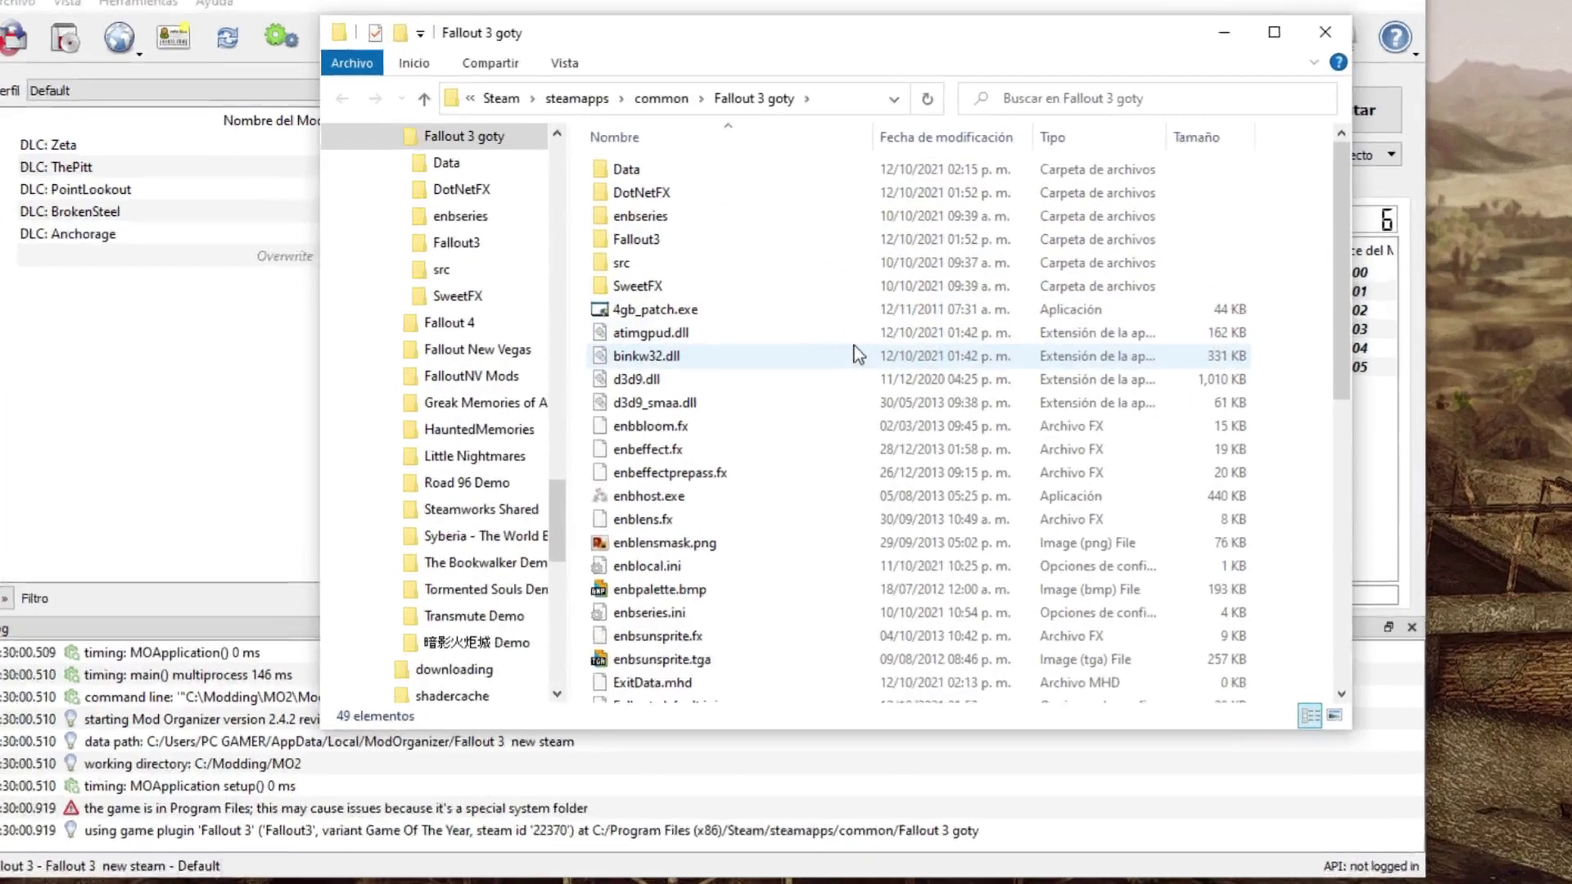
pyautogui.scroll(-5, 778, 369)
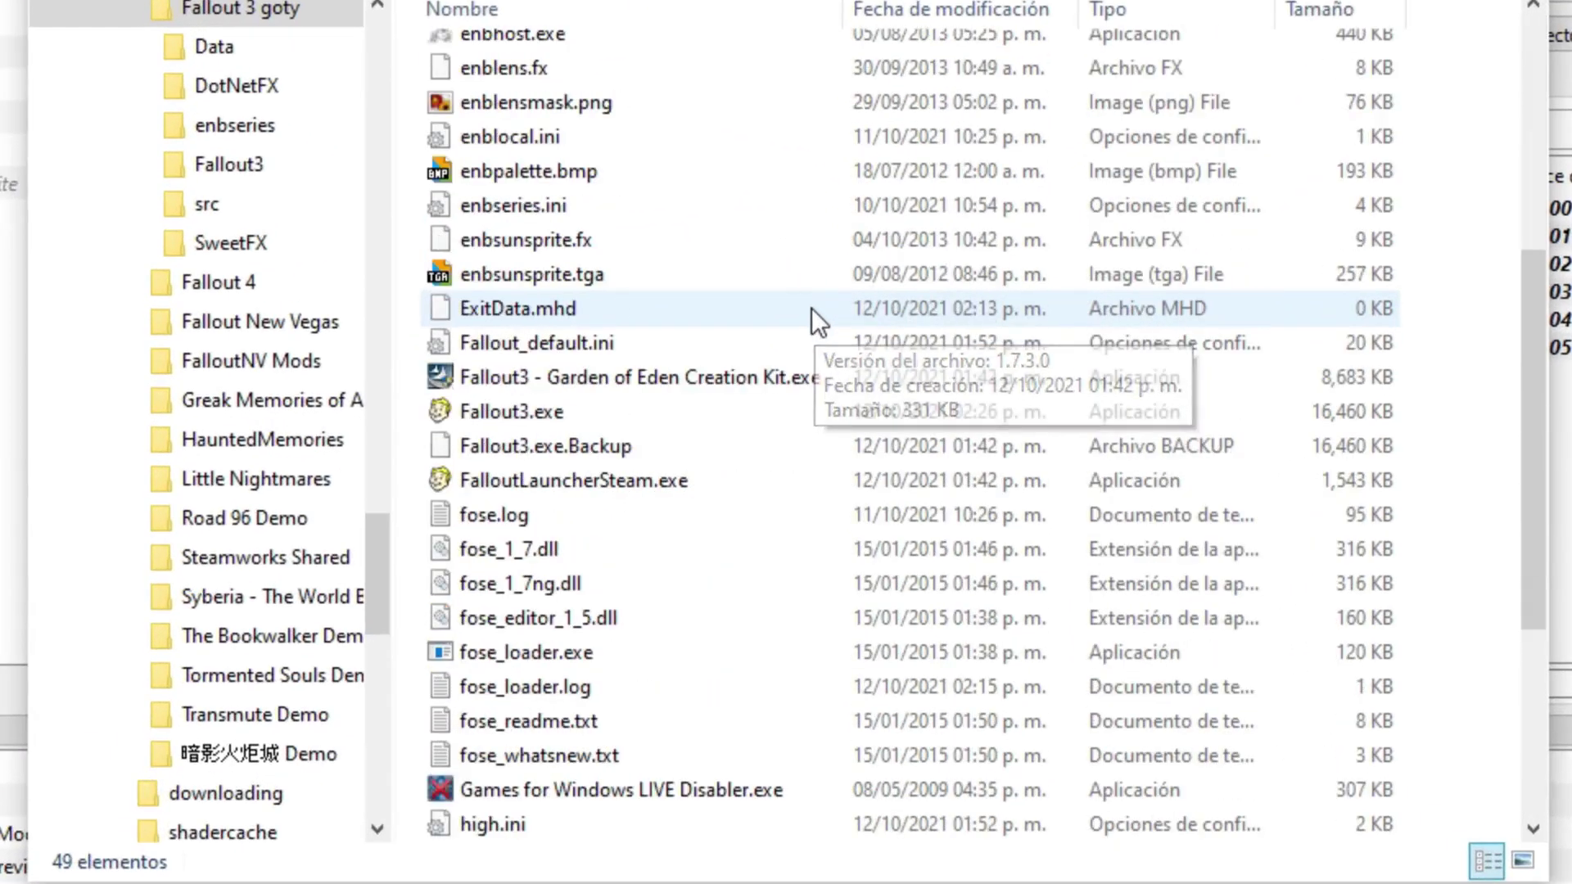
pyautogui.scroll(-4, 827, 361)
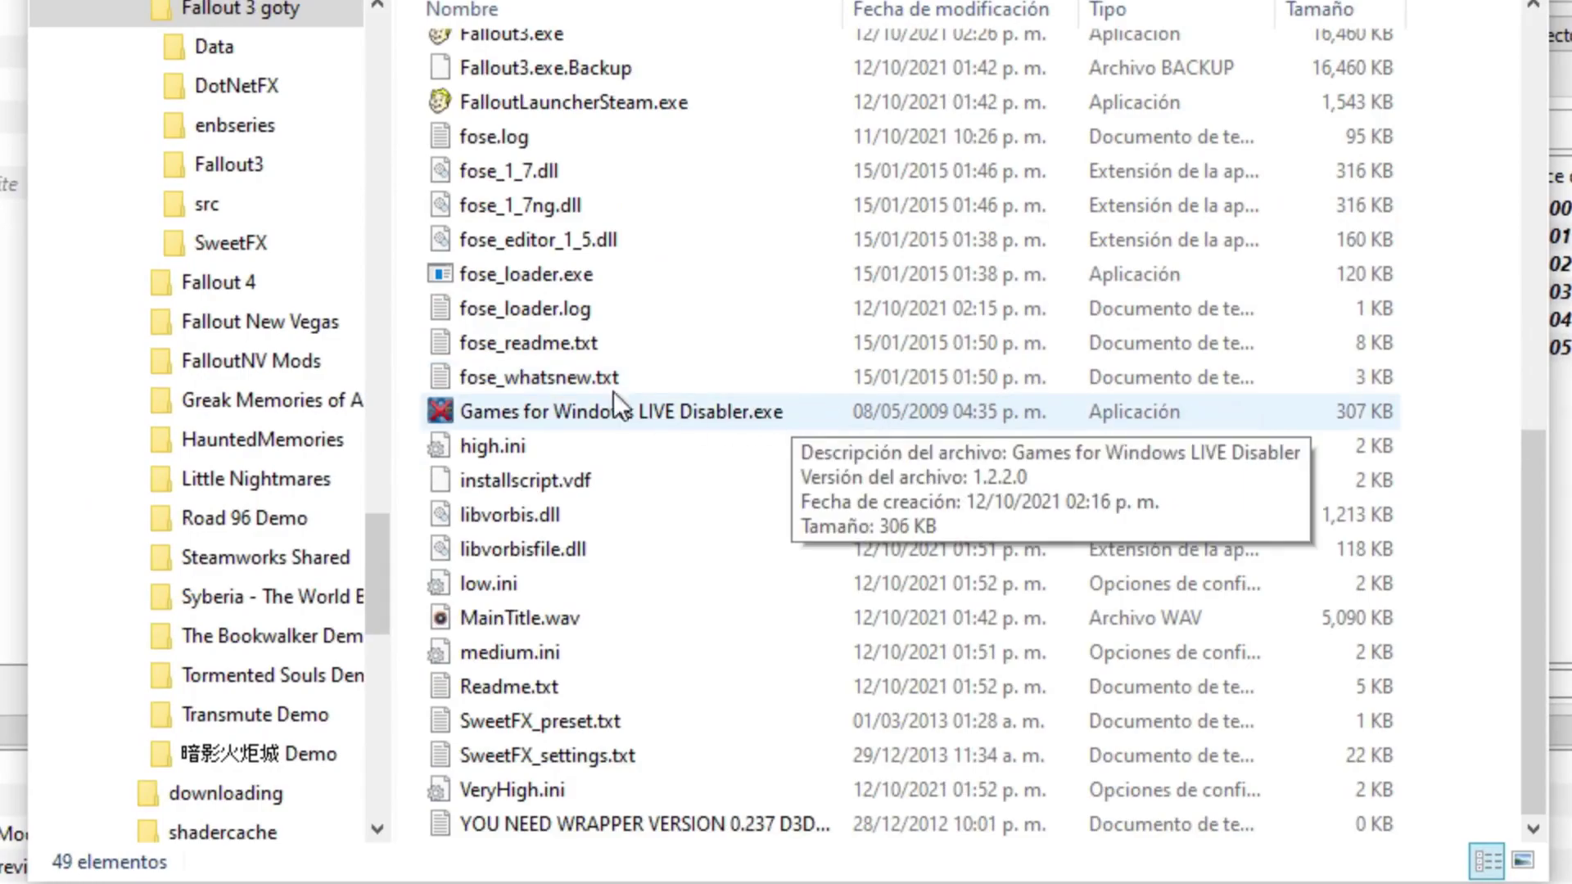
pyautogui.click(562, 278)
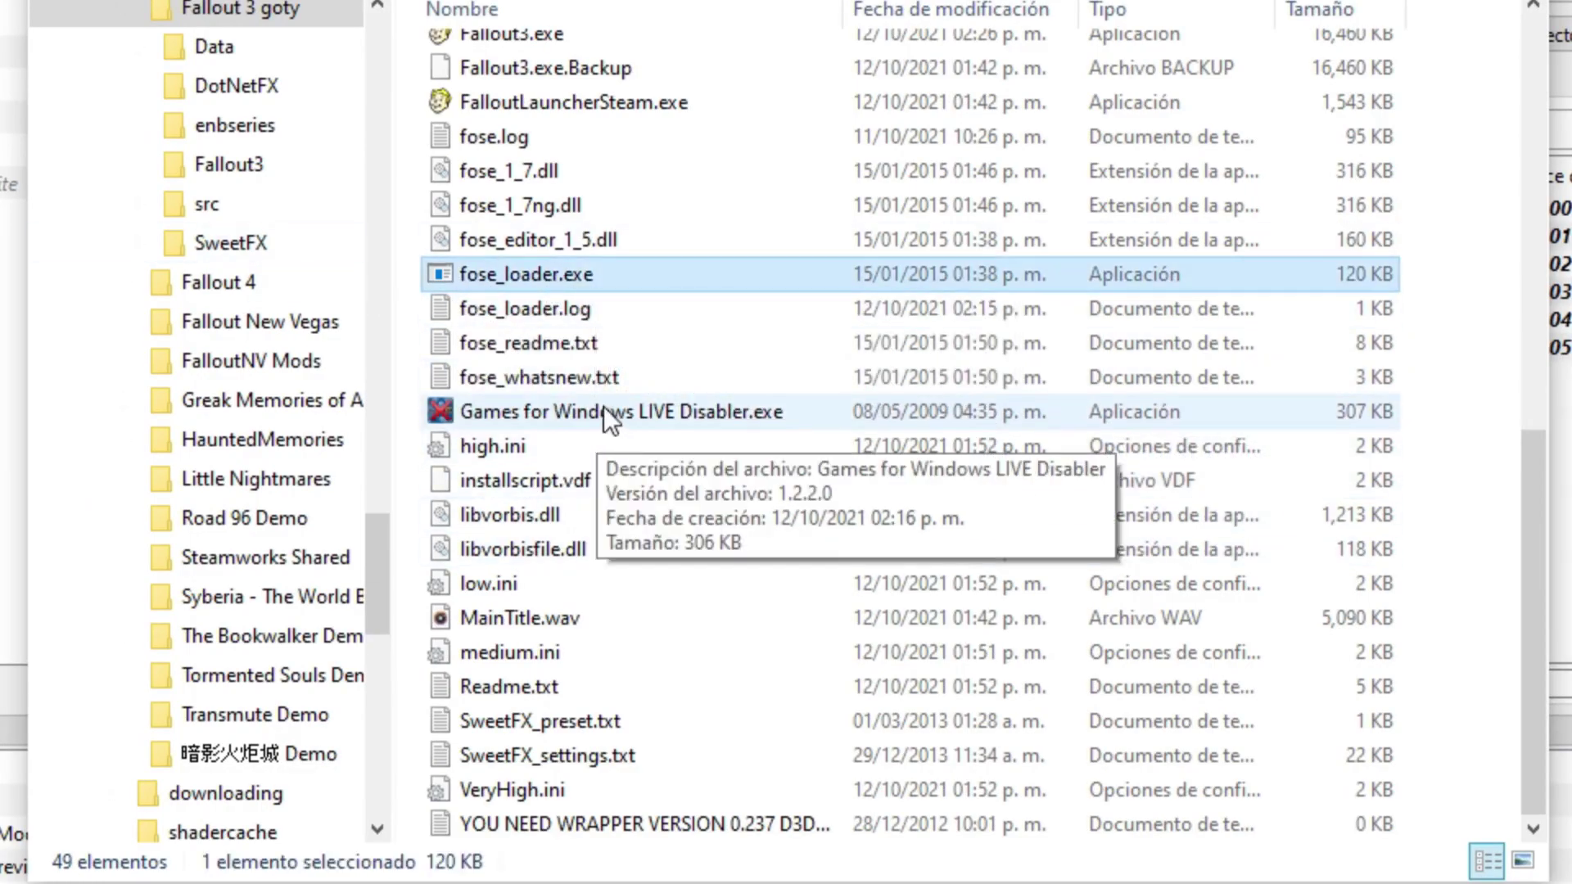
pyautogui.click(665, 414)
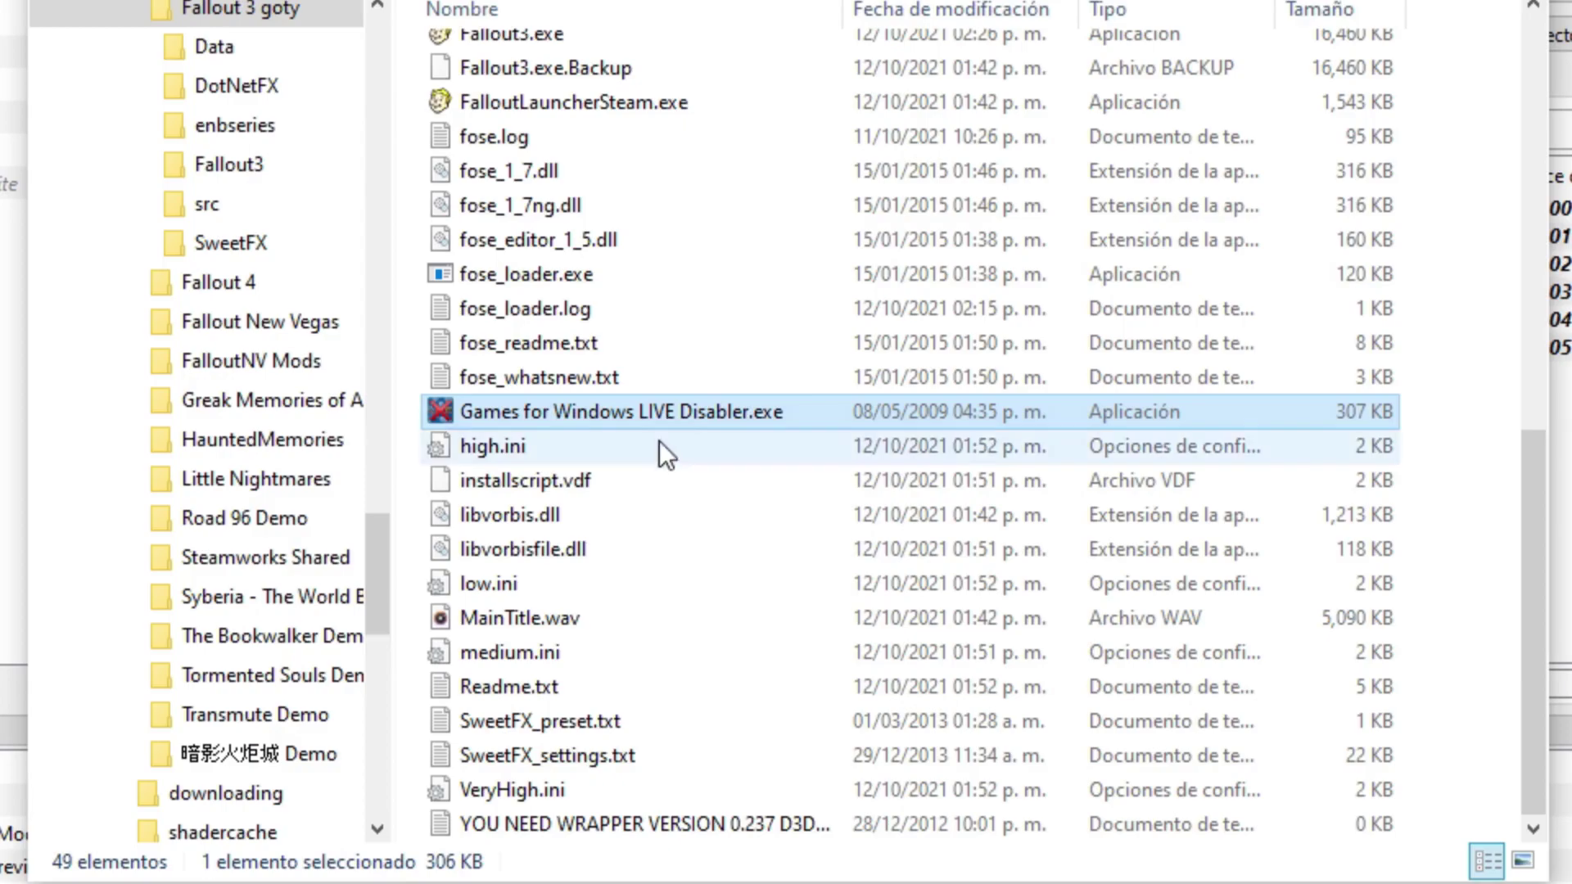
# Try to run Games for Windows LIVE Disabler.exe and dismiss its request for the Fallout 3 folder
pyautogui.doubleClick(529, 416)
pyautogui.click(466, 690)
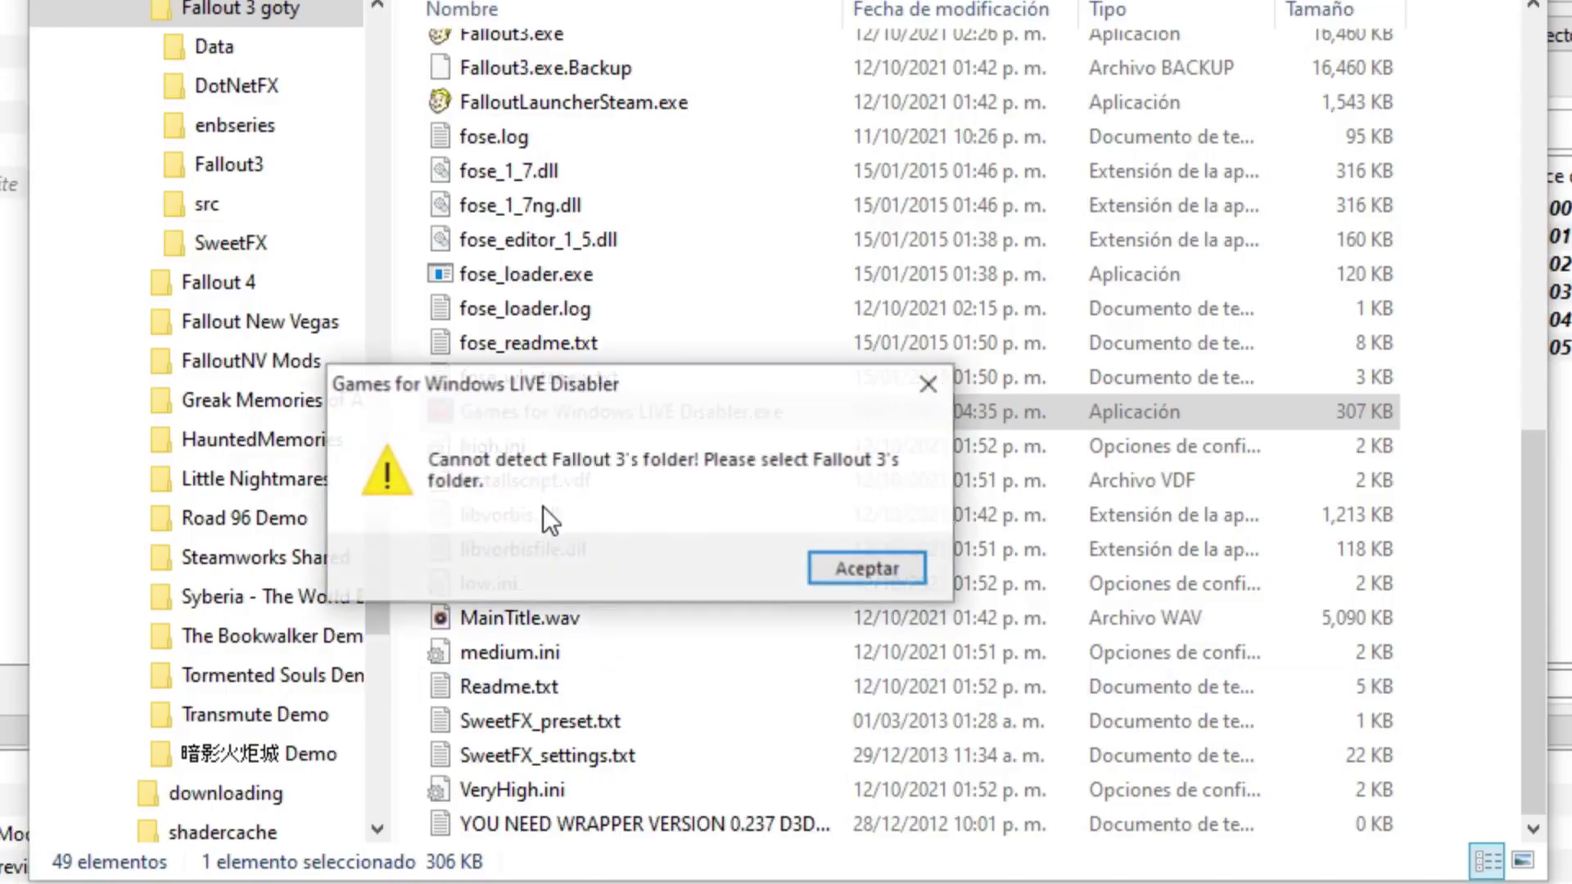
pyautogui.click(823, 577)
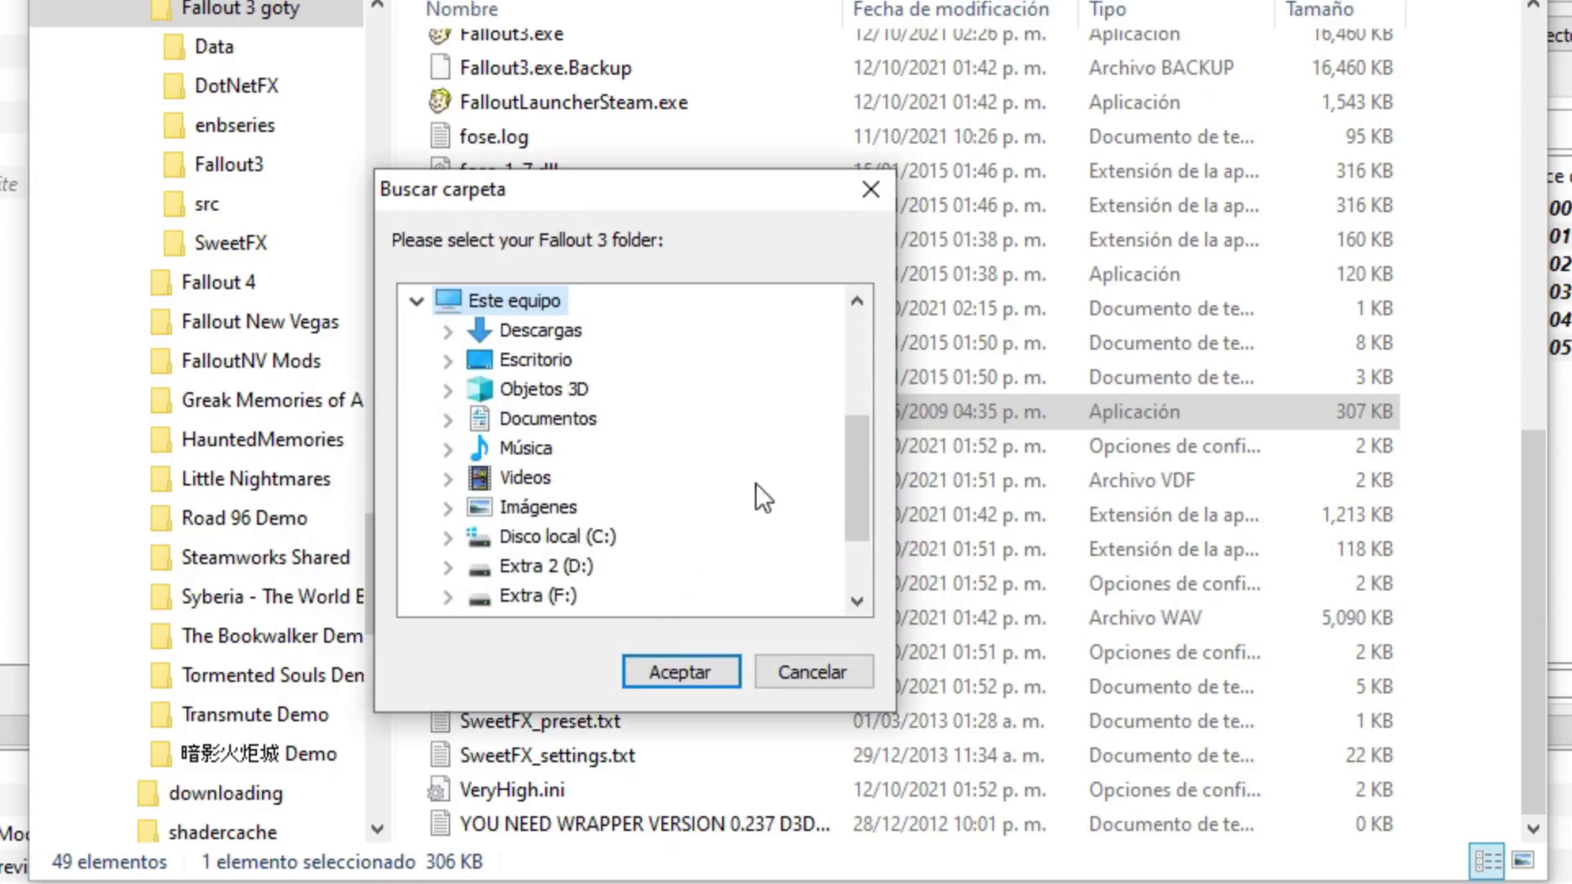
pyautogui.click(864, 205)
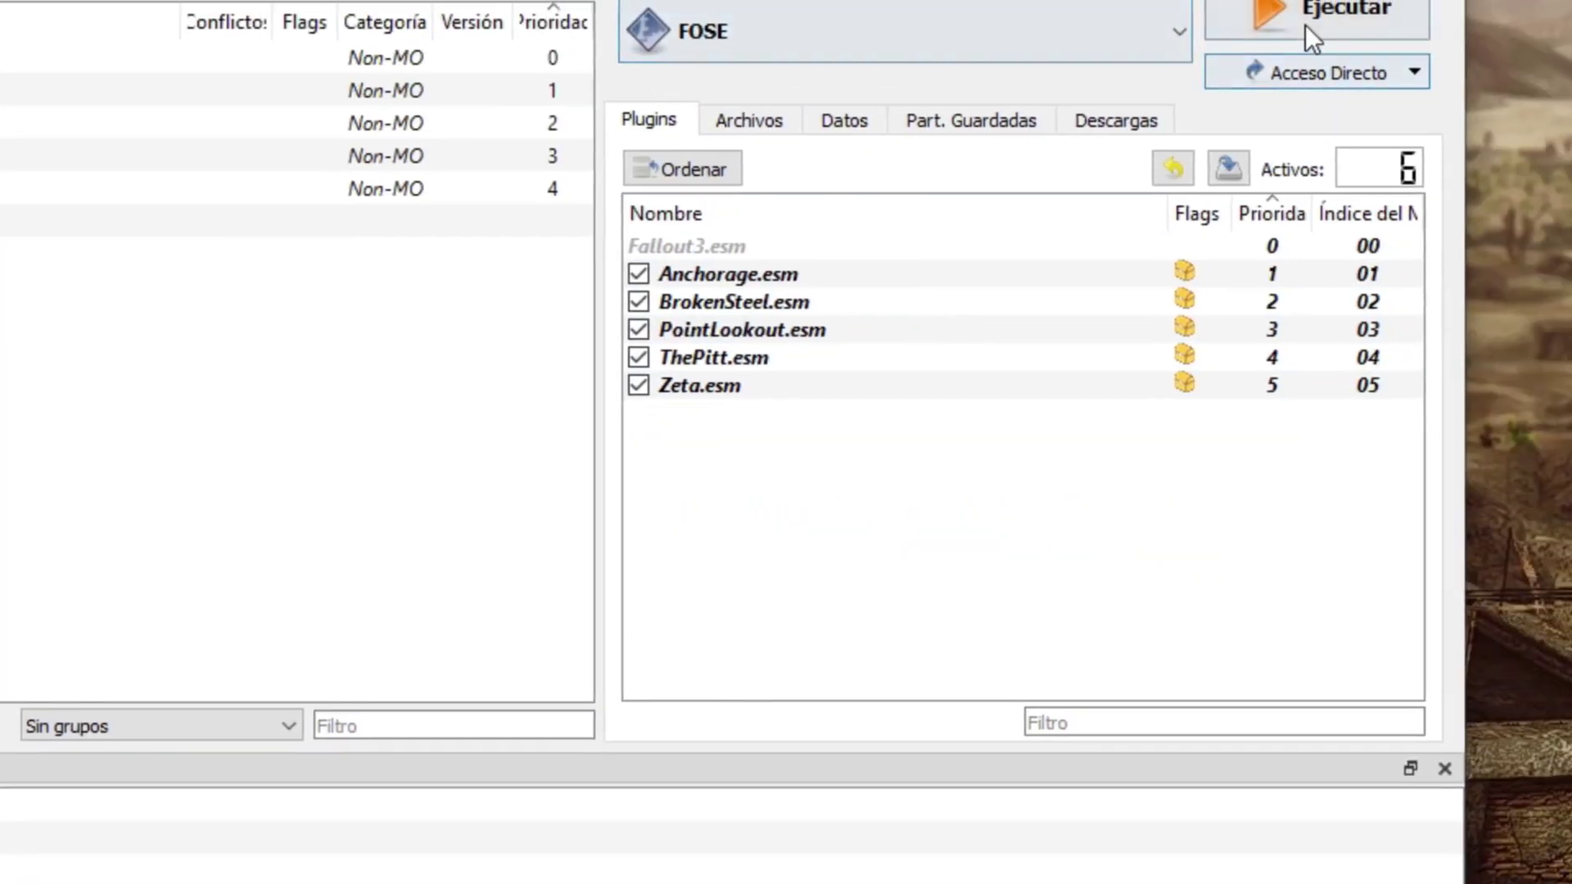
# Try to launch Fallout 3 through FOSE in Mod Organizer and dismiss the loader message
pyautogui.click(1480, 2)
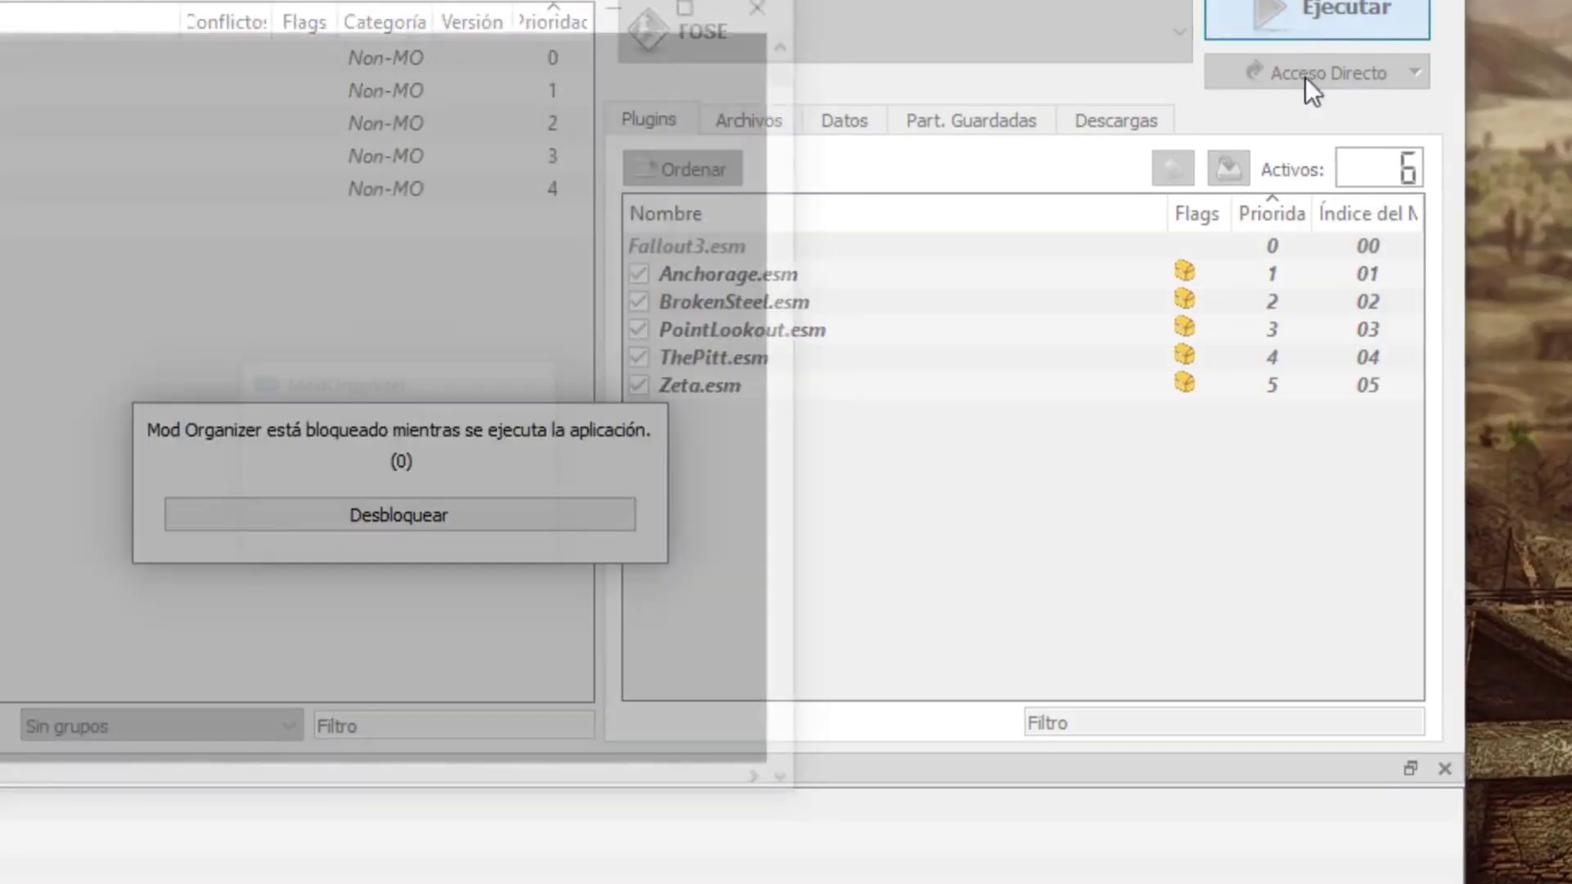
pyautogui.moveTo(282, 409); pyautogui.dragTo(247, 395)
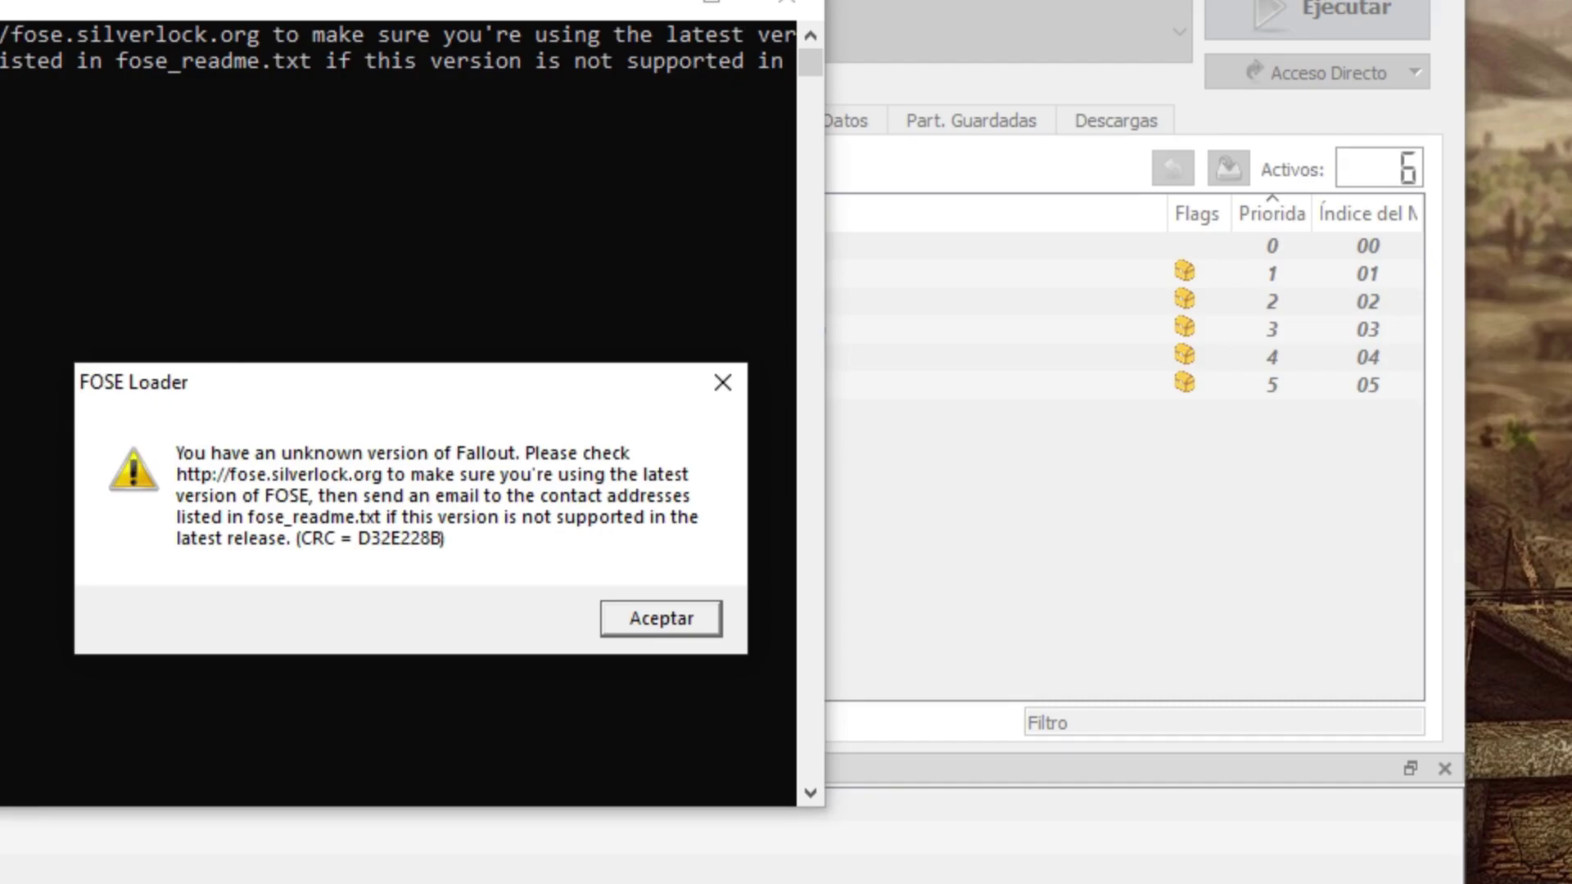
pyautogui.click(685, 622)
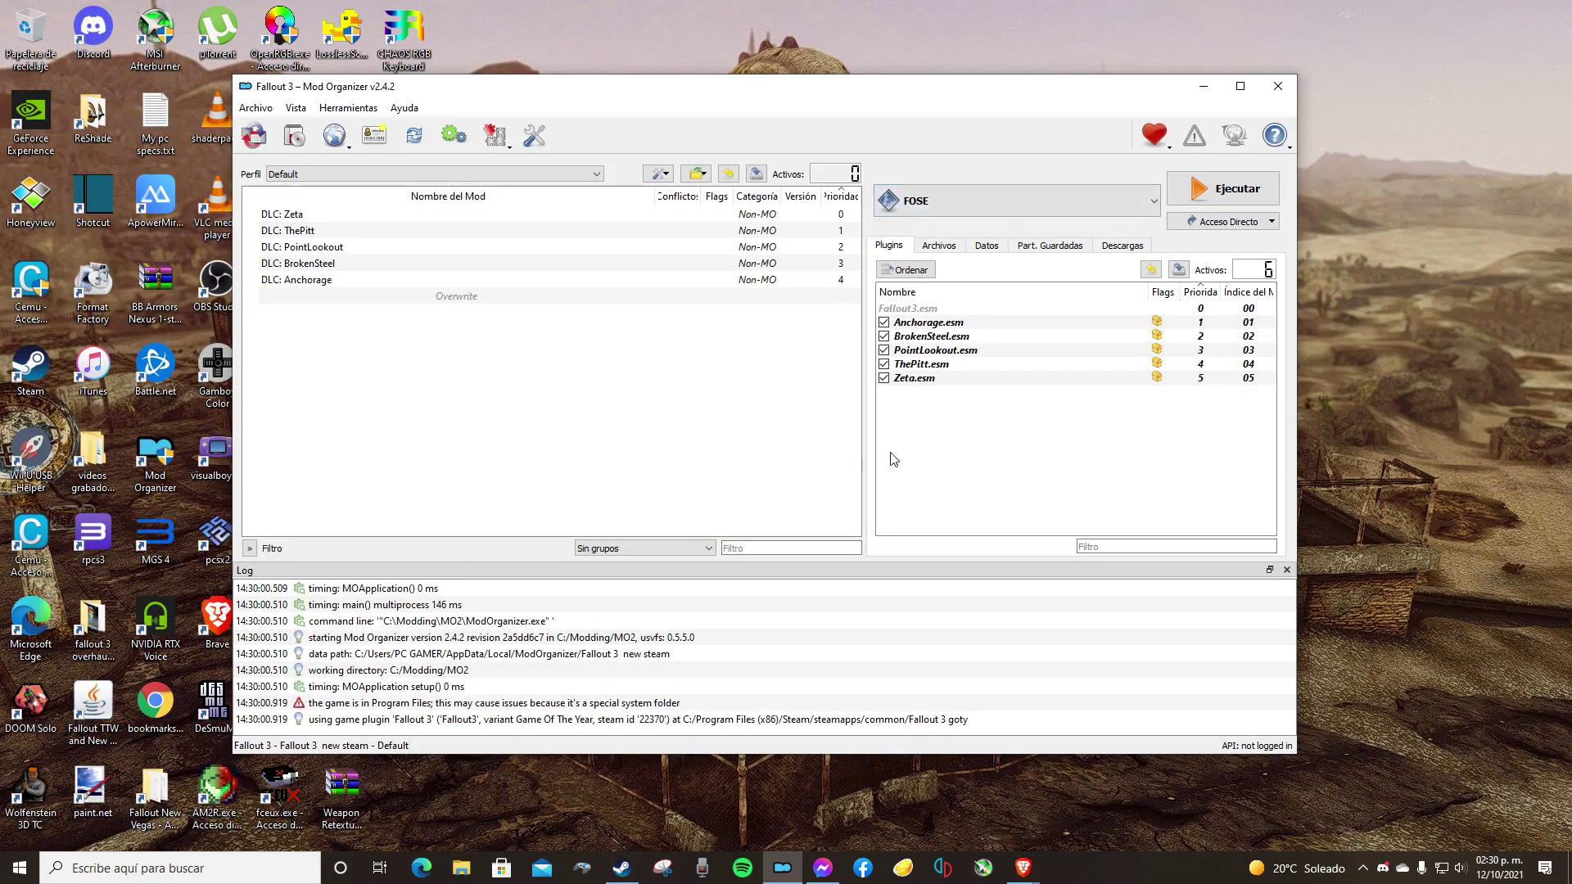
# Open the Tale of Two Wastelands installer and check the Fallout 3 and Fallout: New Vegas installation paths
pyautogui.click(1202, 87)
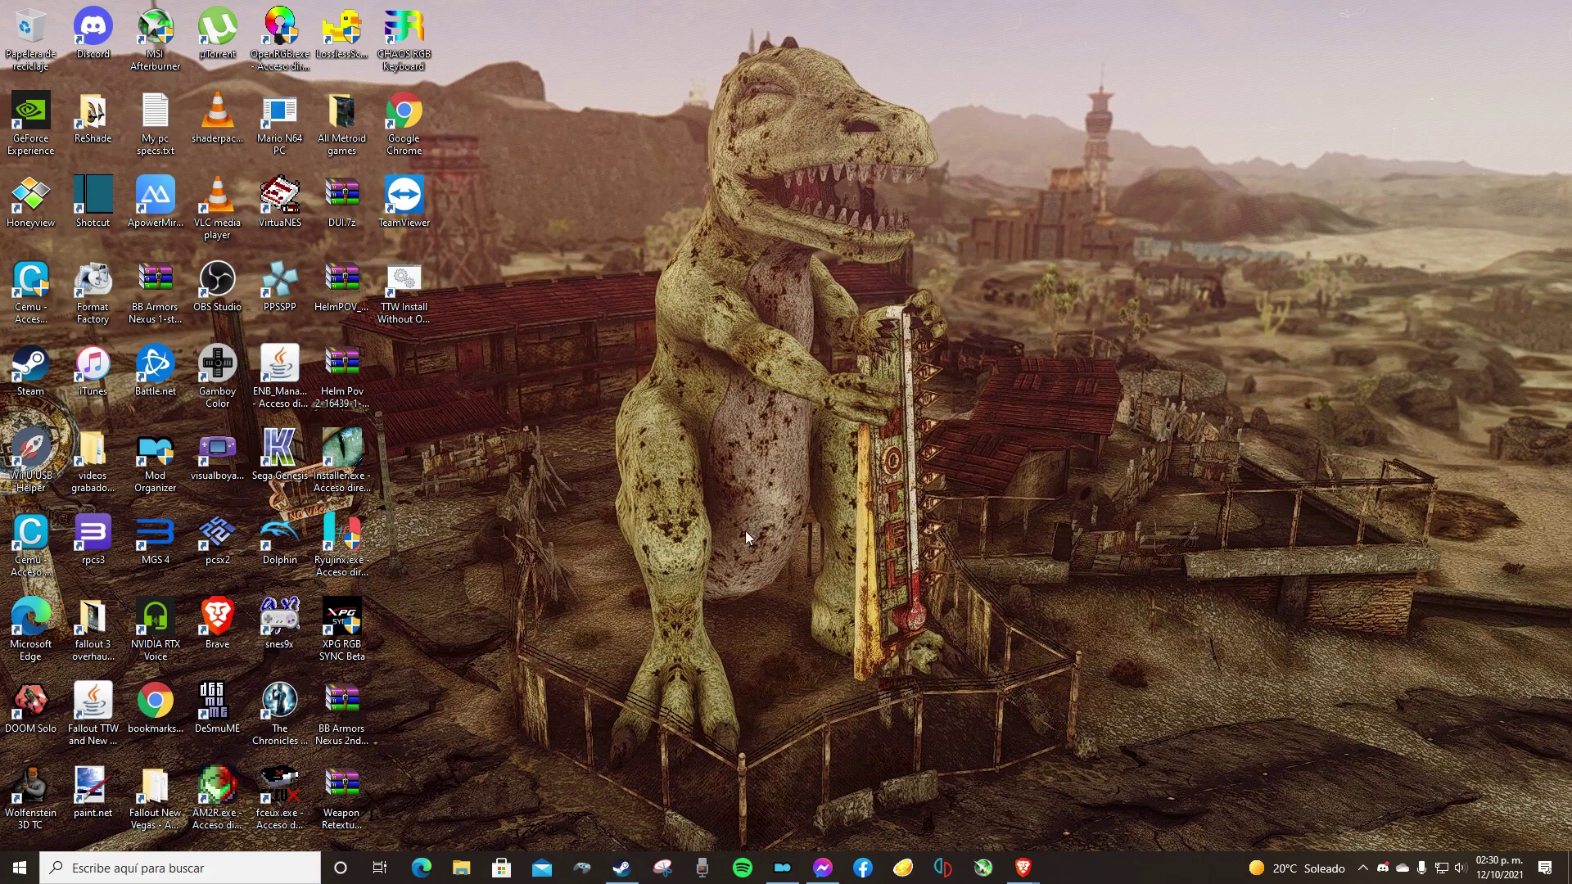
pyautogui.doubleClick(401, 297)
pyautogui.click(729, 550)
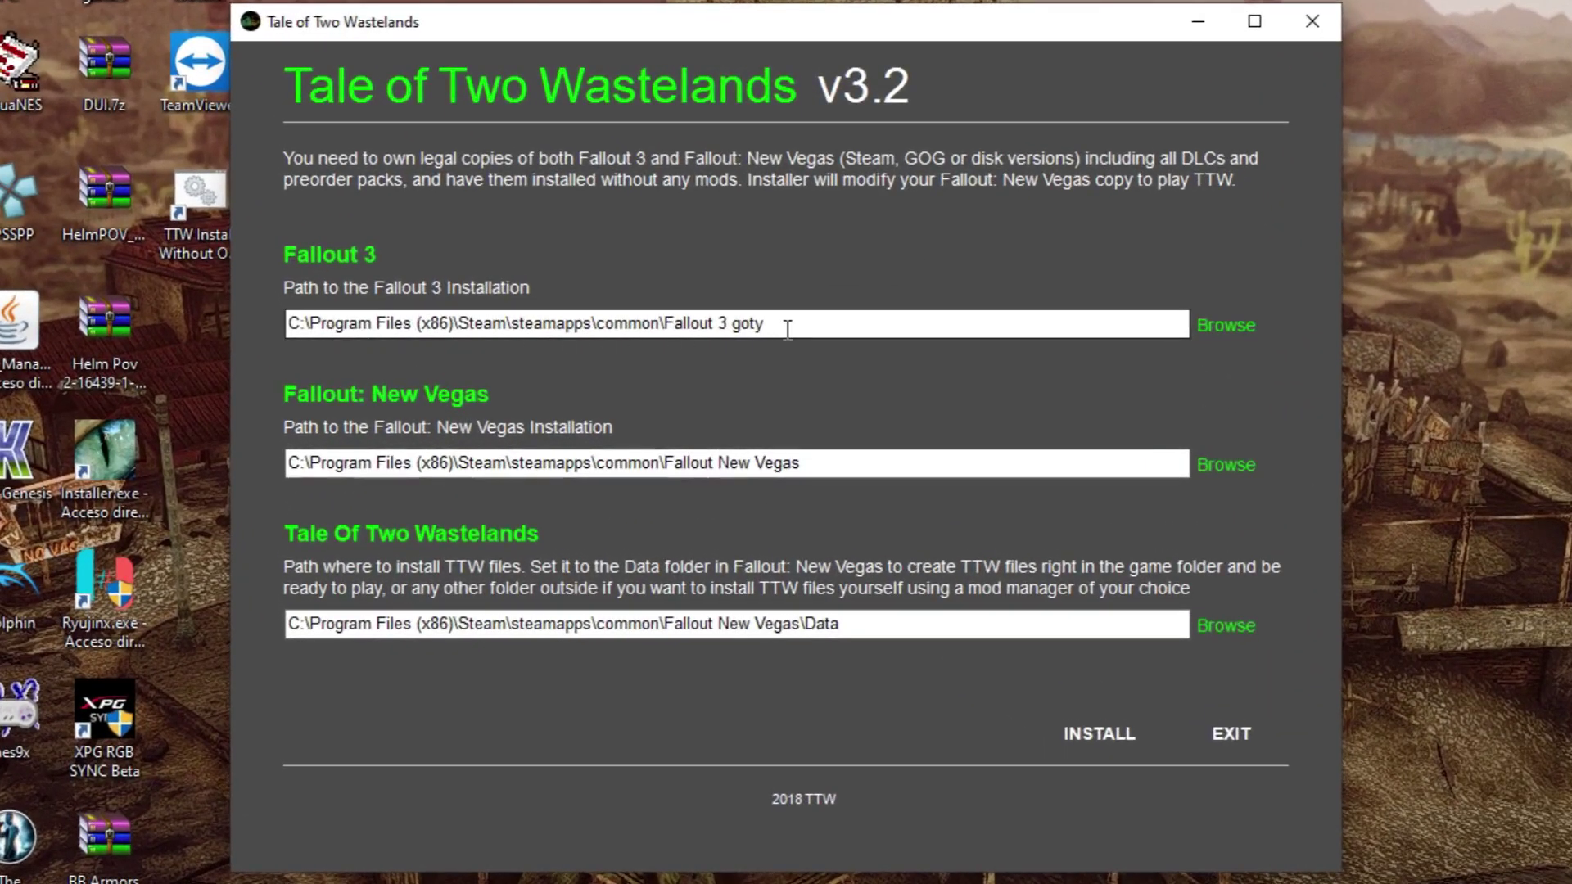
pyautogui.moveTo(787, 330); pyautogui.dragTo(289, 328)
pyautogui.moveTo(802, 465); pyautogui.dragTo(293, 483)
pyautogui.click(704, 466)
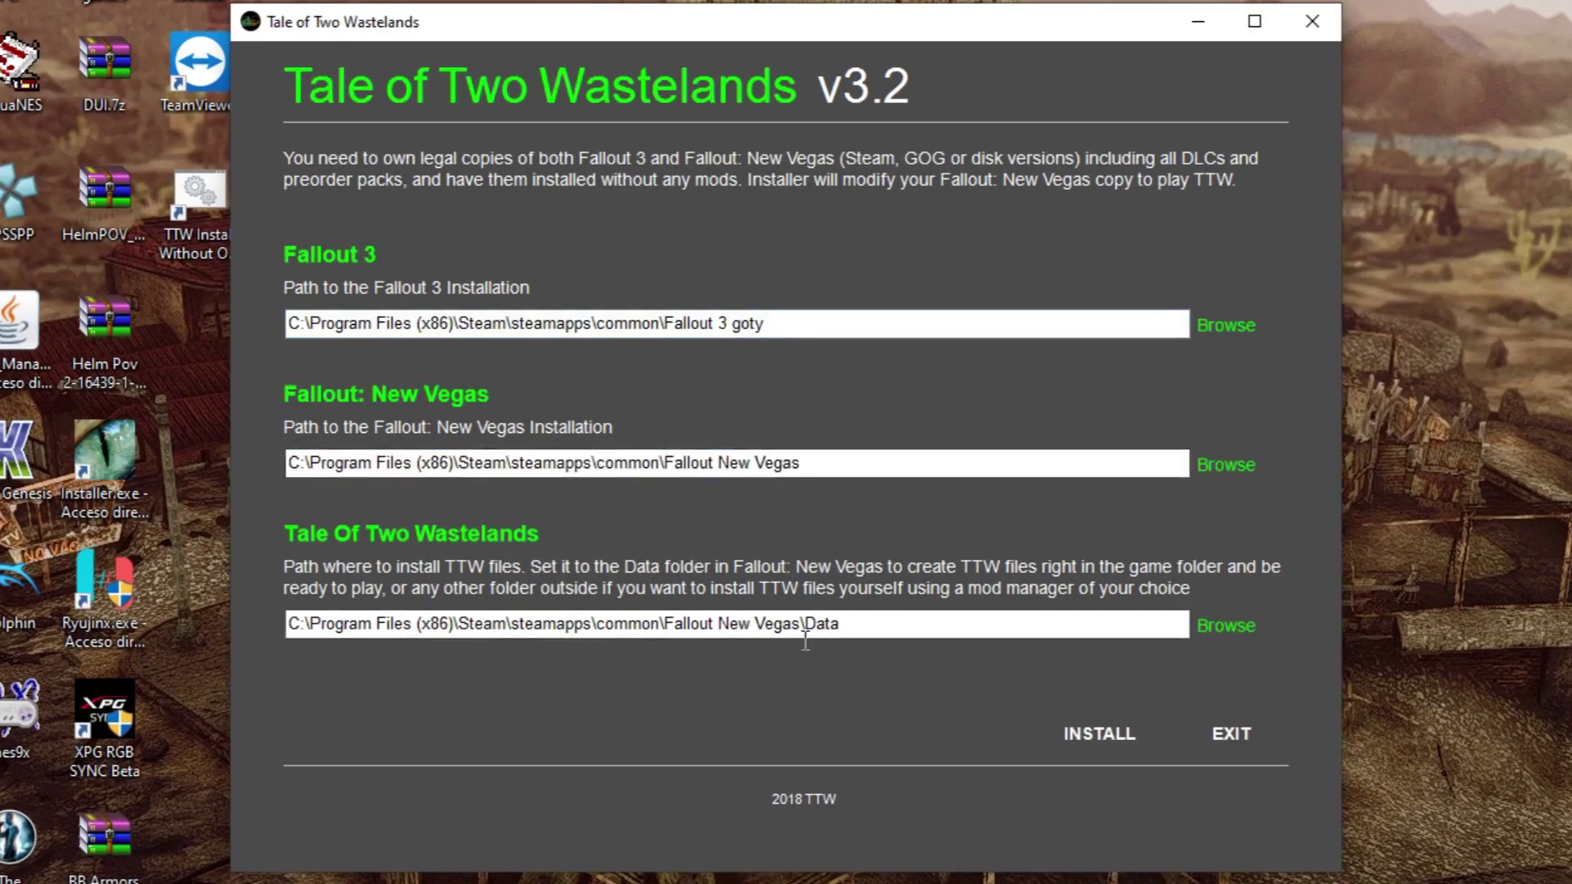
# Set the Tale Of Two Wastelands install path to the TTW test folder in Documents
pyautogui.click(1238, 628)
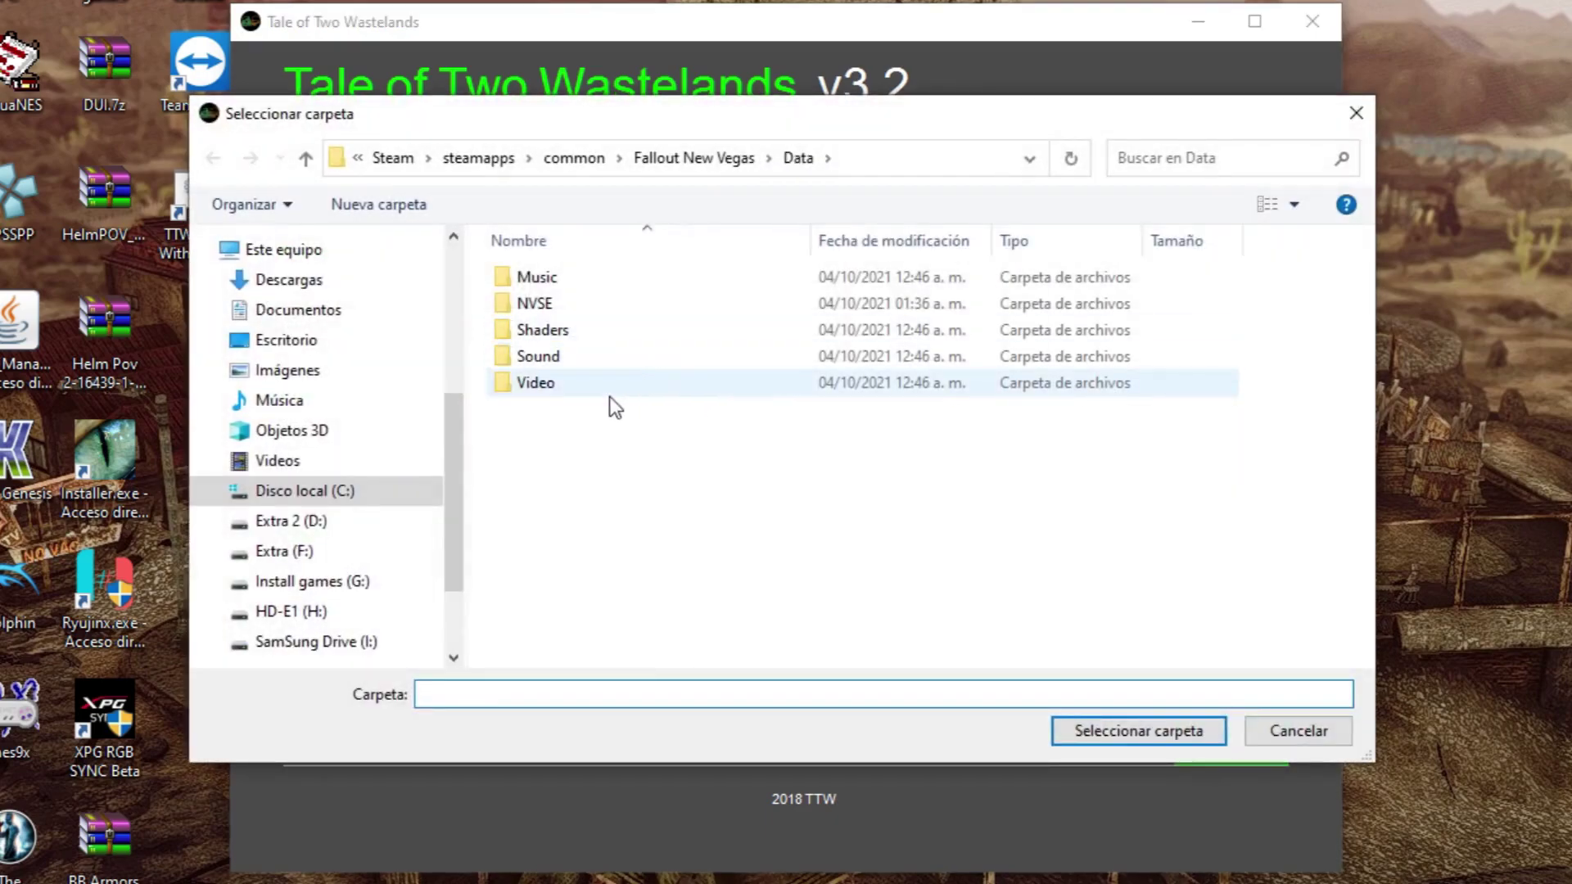
pyautogui.click(298, 310)
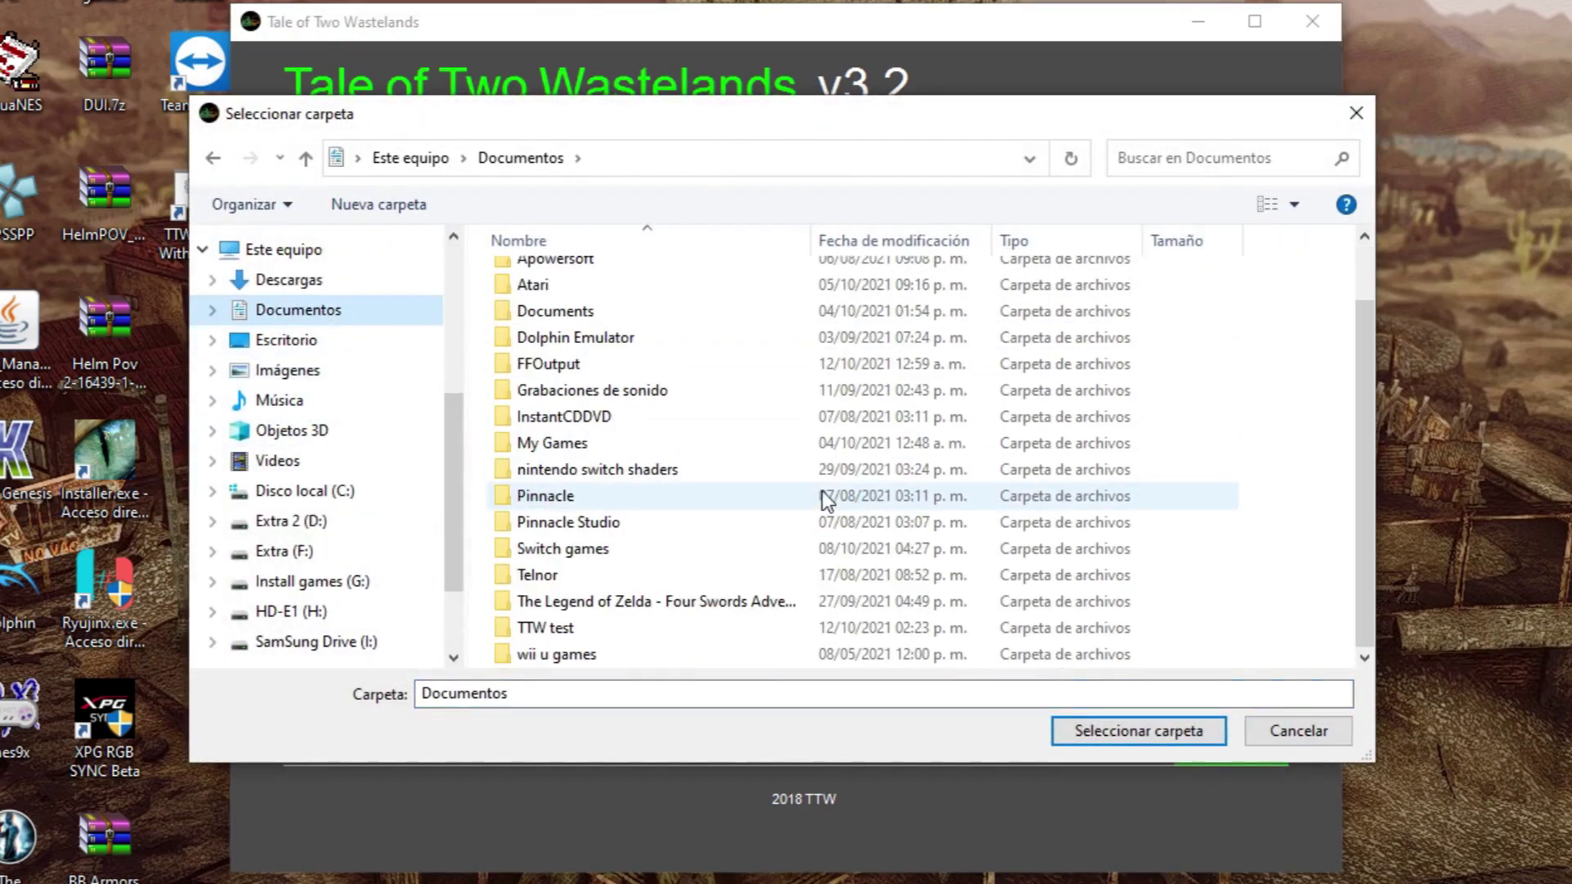
pyautogui.doubleClick(557, 629)
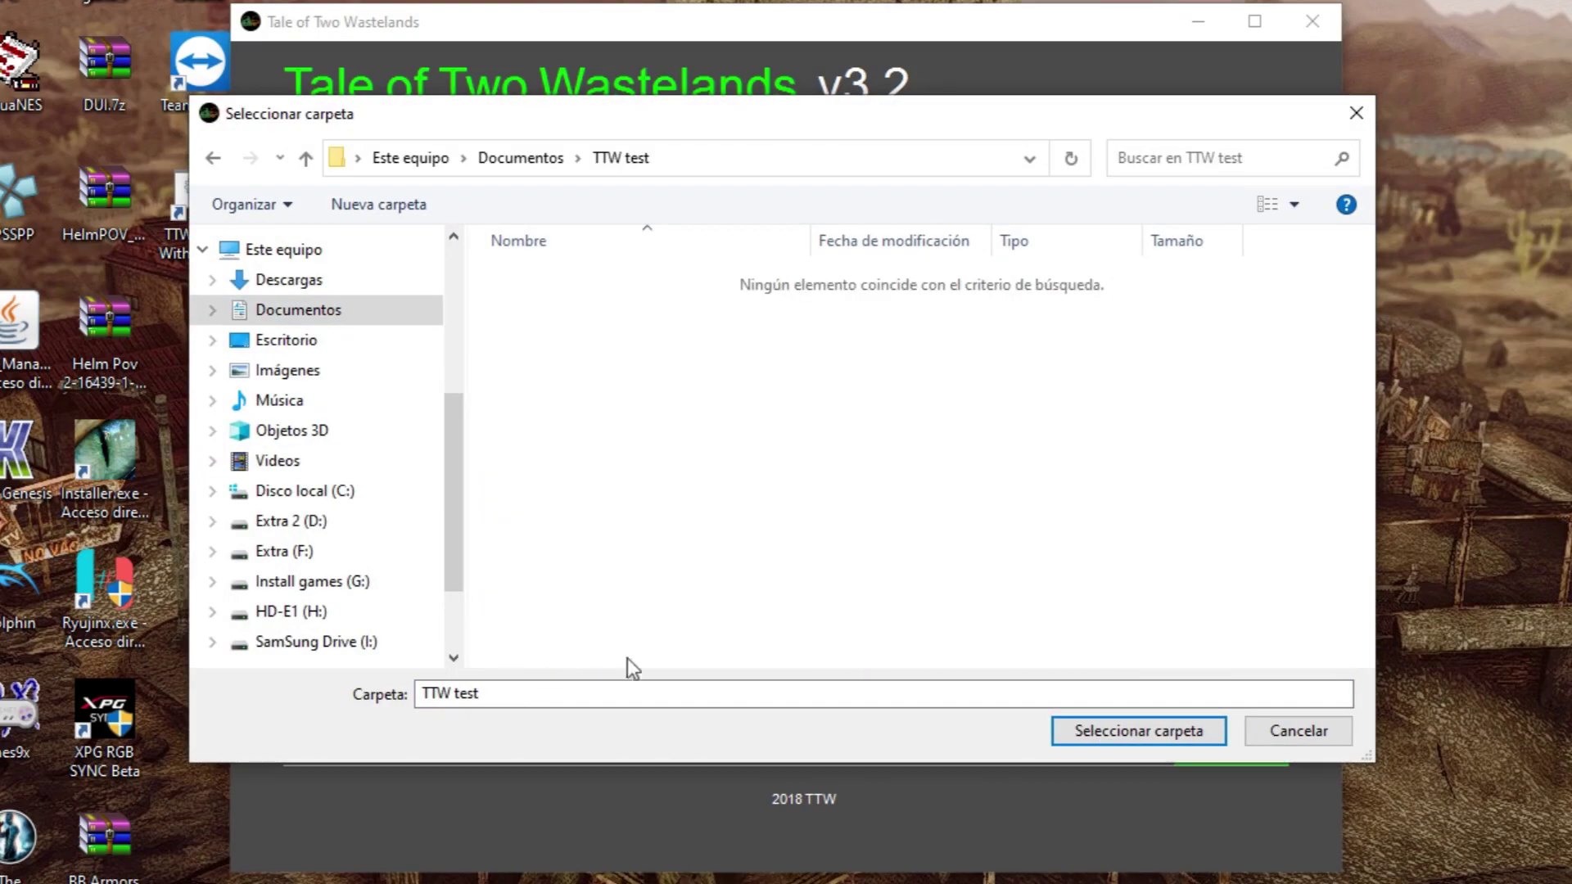
pyautogui.click(1081, 730)
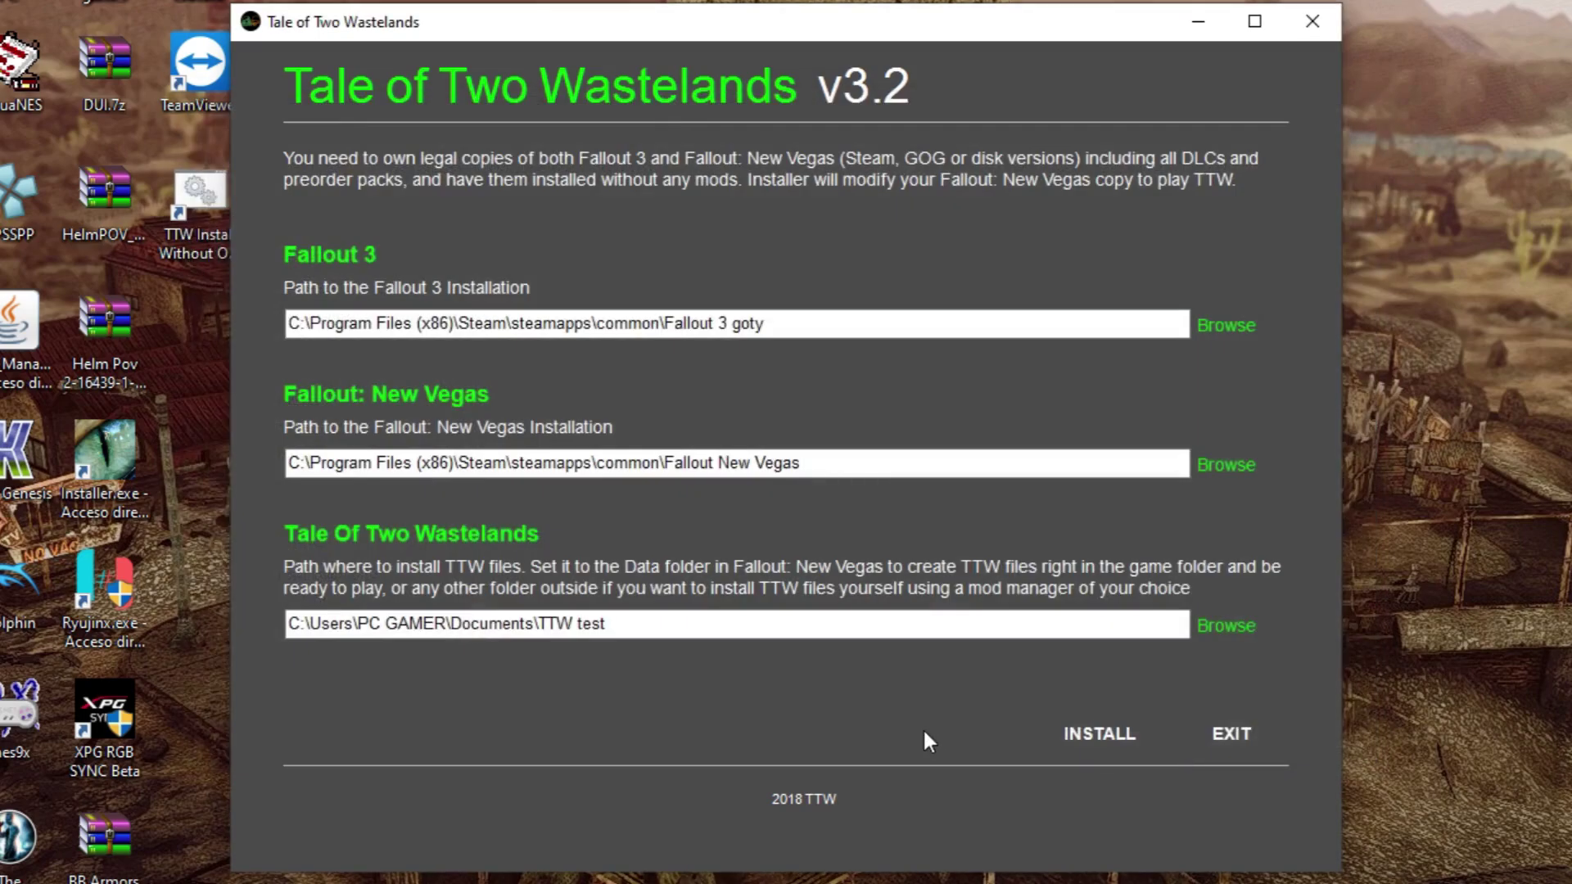
# Try to install Tale of Two Wastelands, dismiss the error message and exit the installer
pyautogui.click(1109, 752)
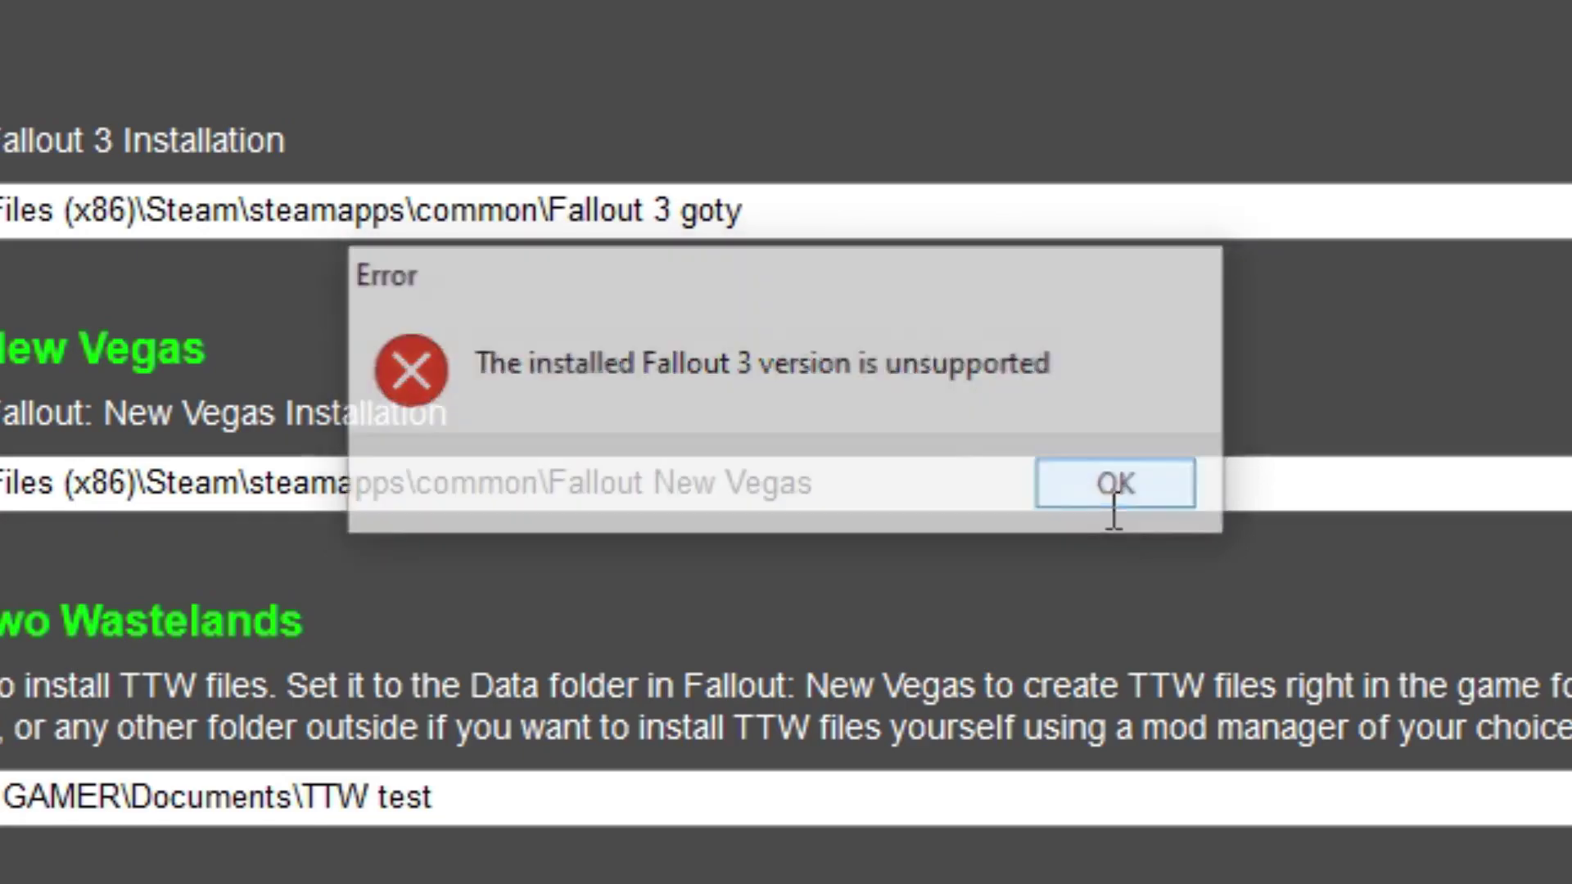
pyautogui.click(1113, 492)
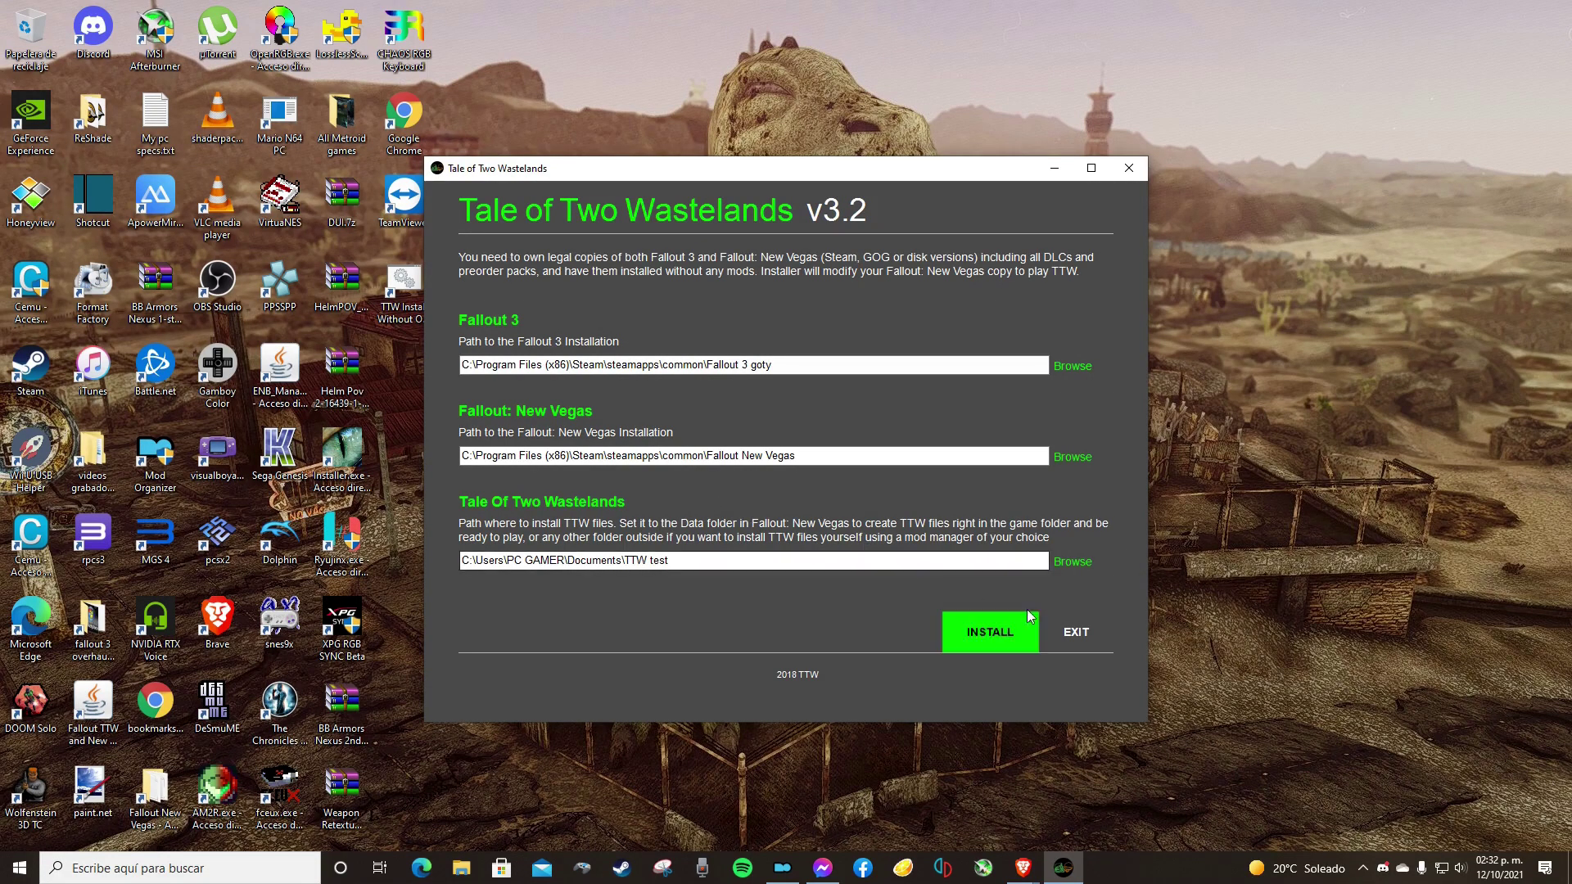
pyautogui.click(1075, 634)
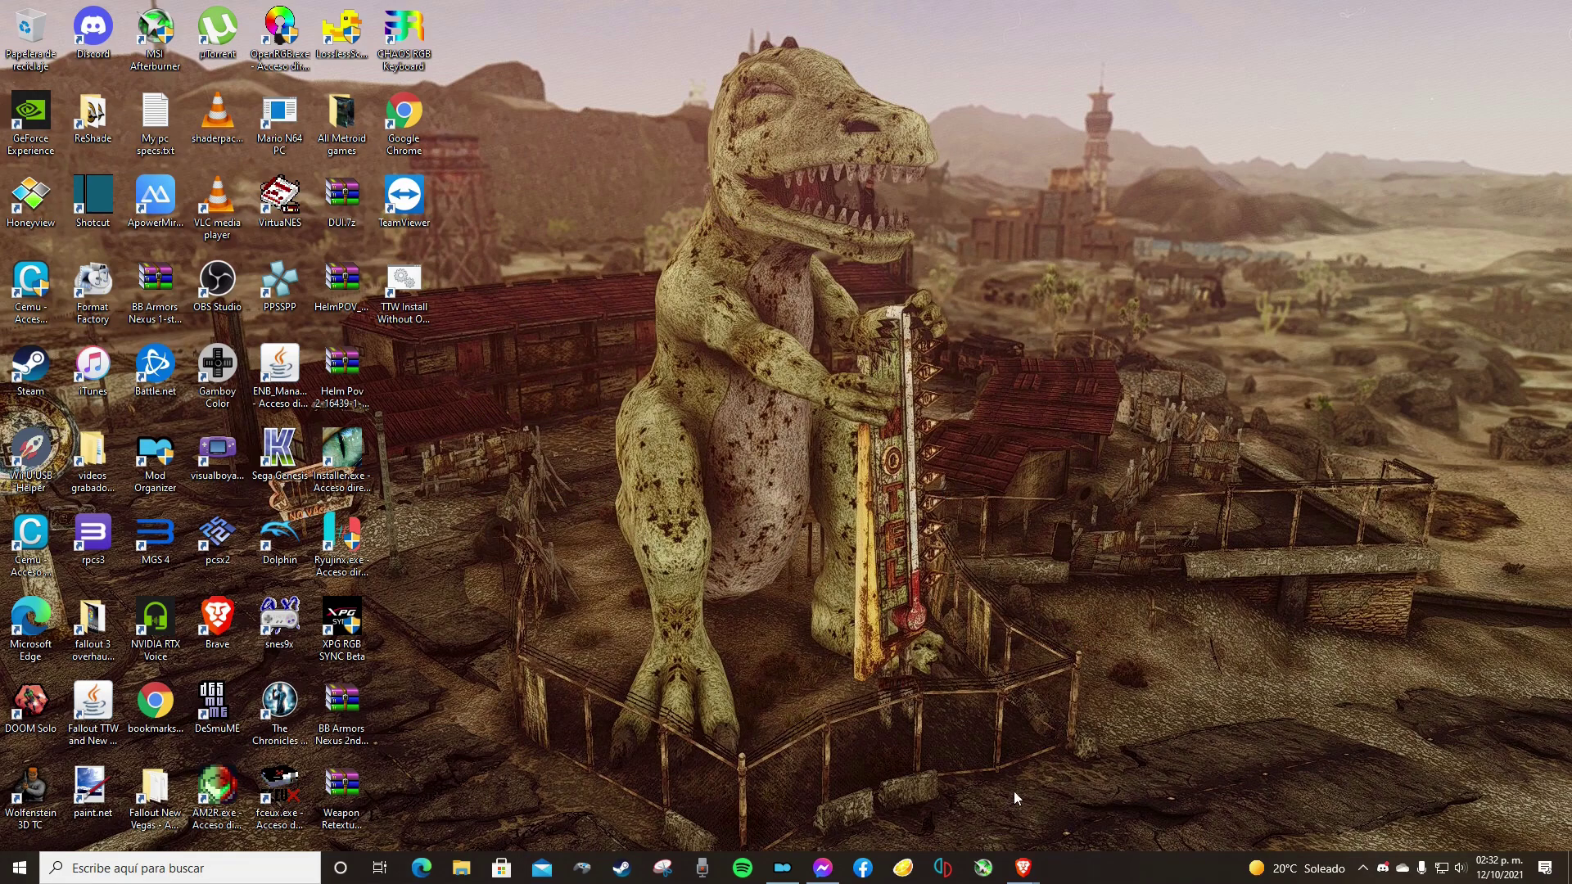
# Return to Mod Organizer and switch to the TTW vanilla instance
pyautogui.click(784, 869)
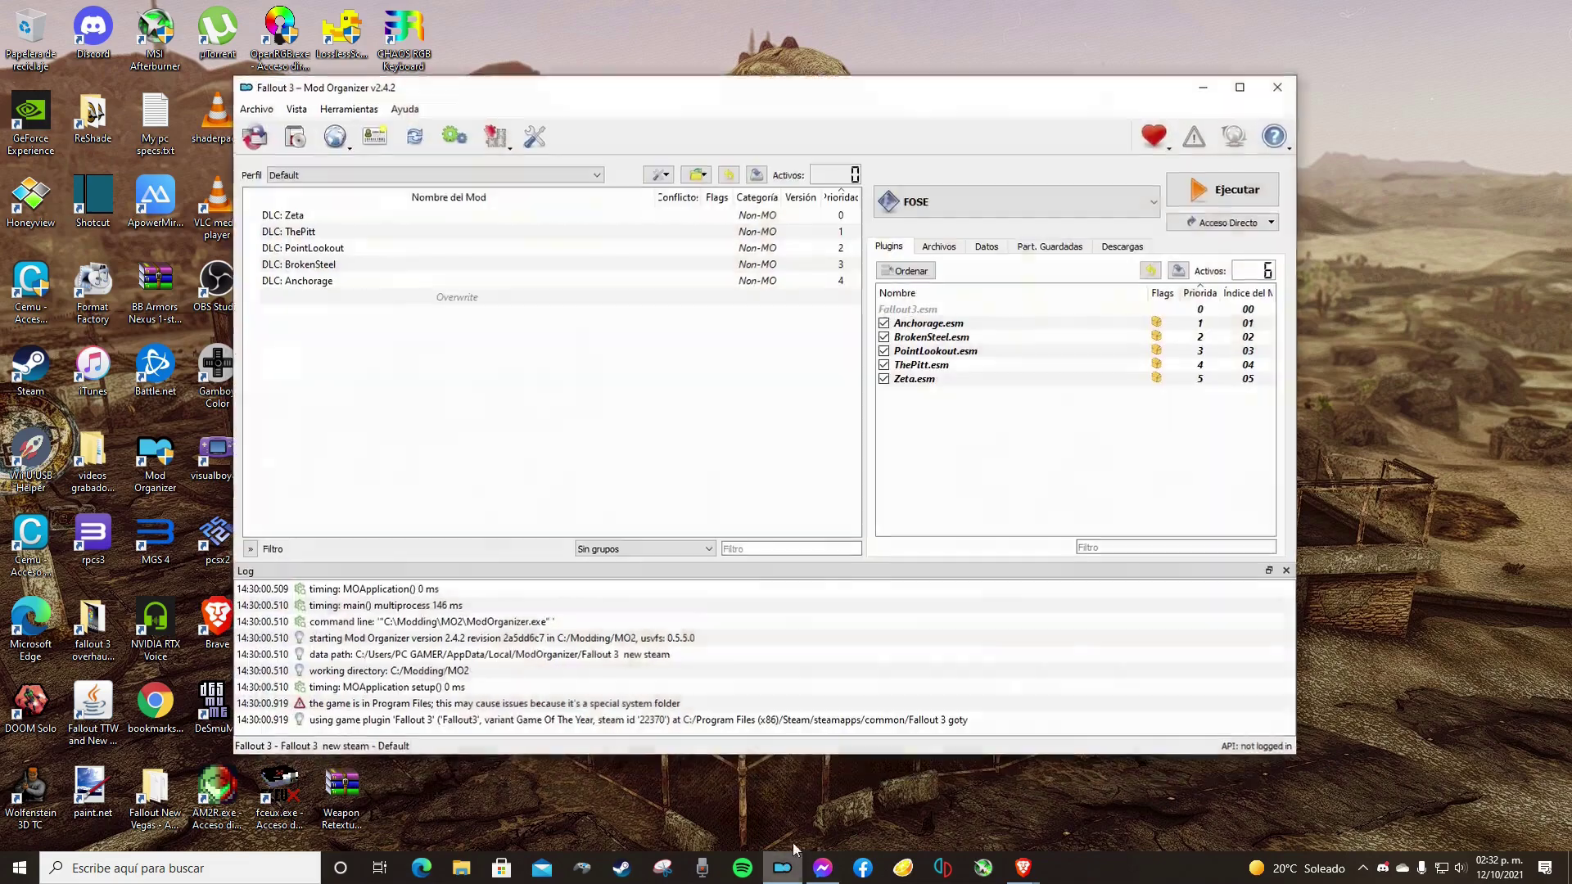
pyautogui.click(255, 137)
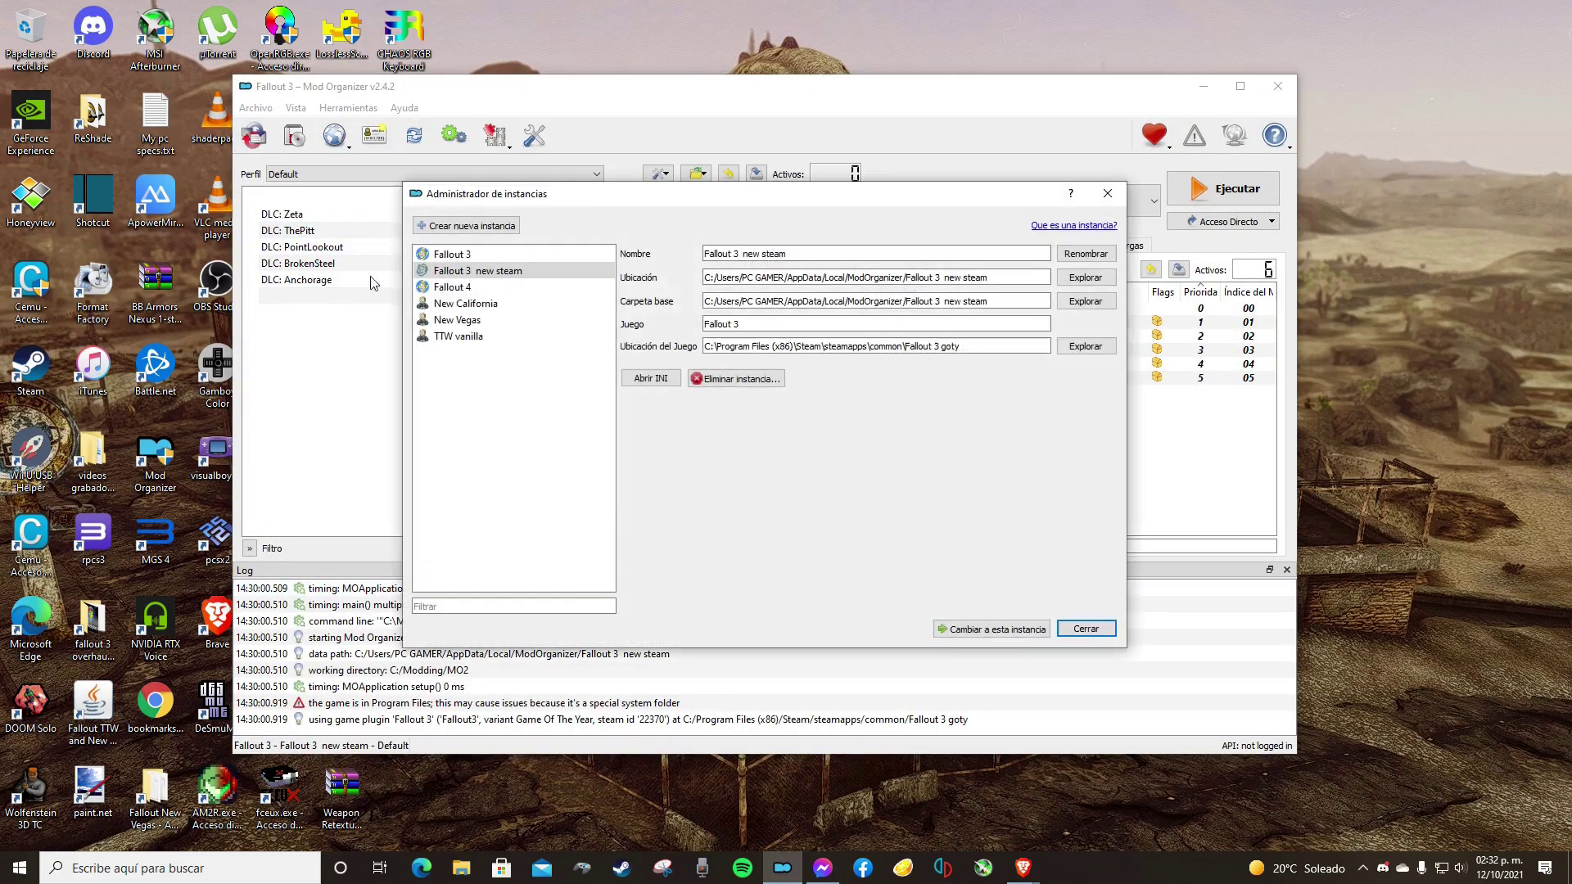
pyautogui.doubleClick(462, 336)
pyautogui.click(700, 453)
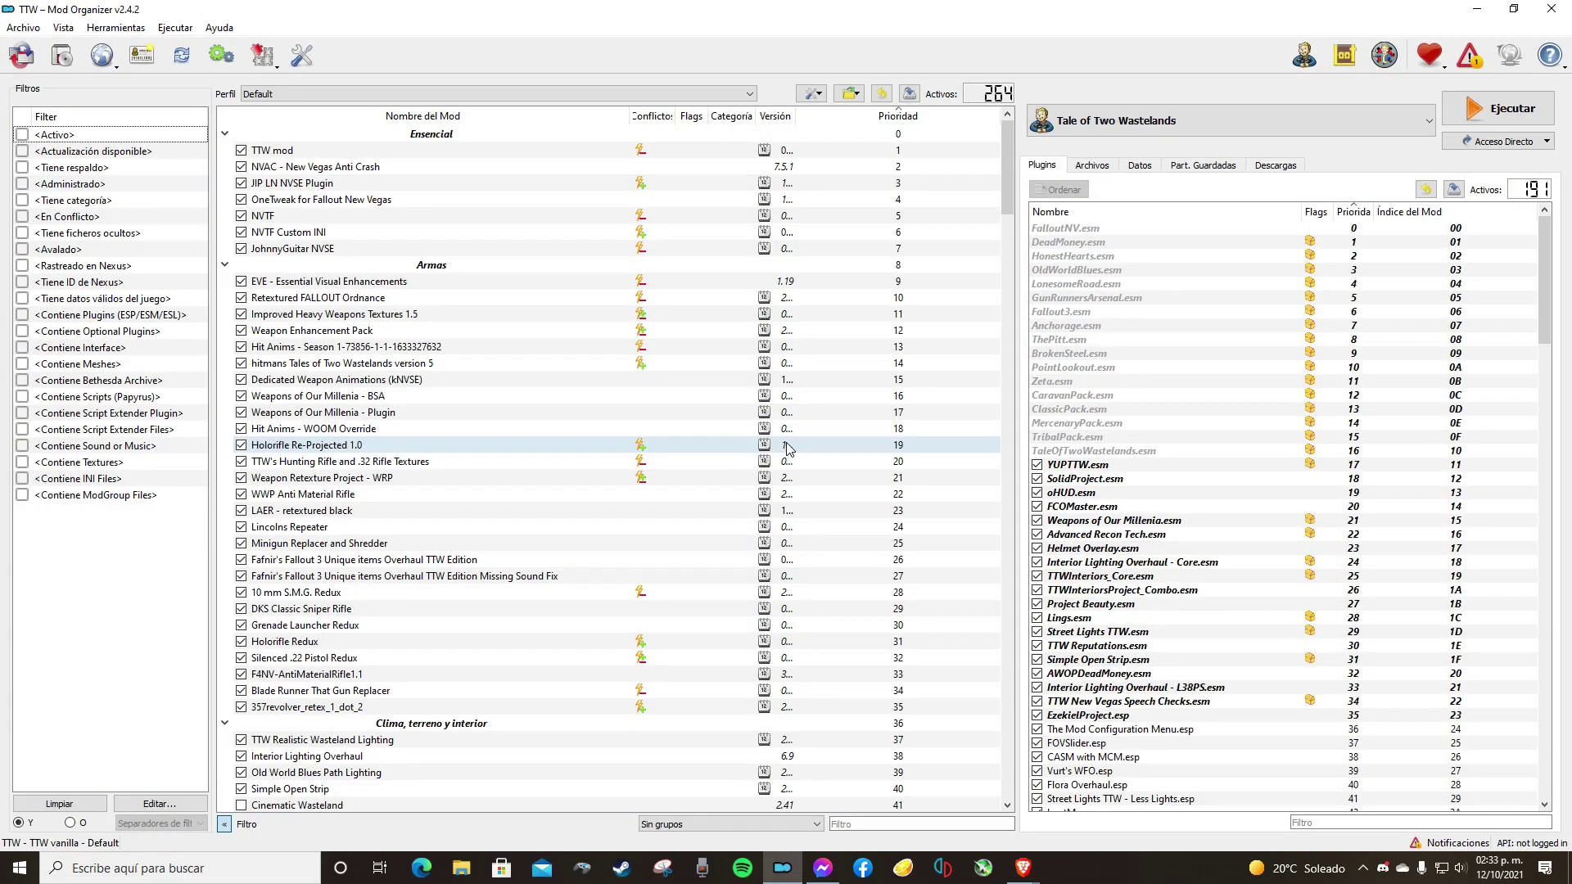
# Launch Tale of Two Wastelands from Mod Organizer and continue into the saved game
pyautogui.click(1498, 108)
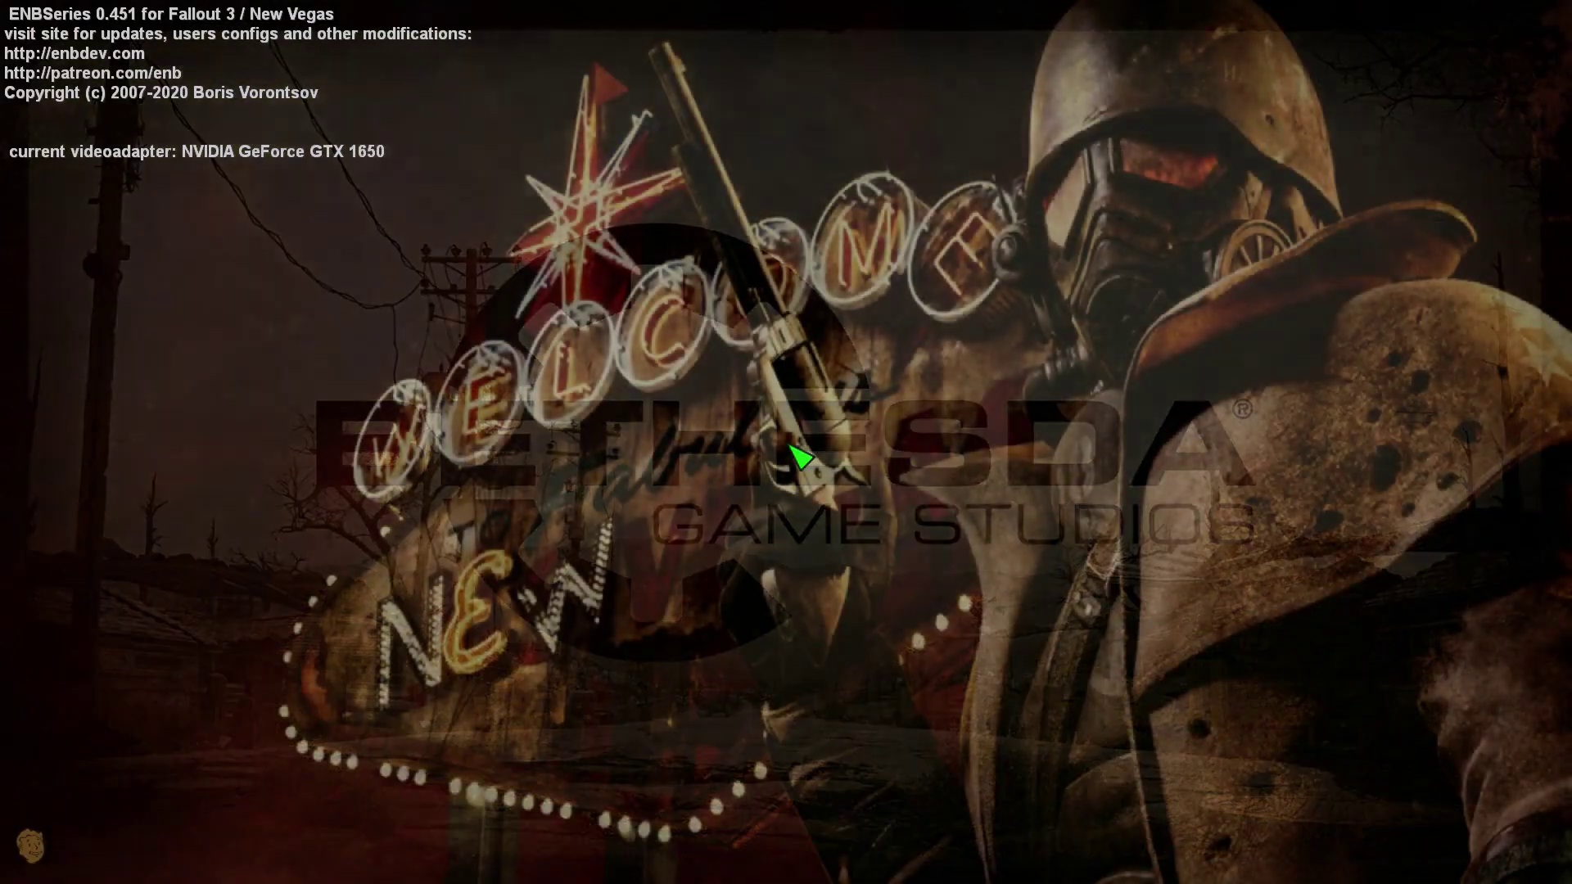
pyautogui.press('Return')
pyautogui.press('Return')
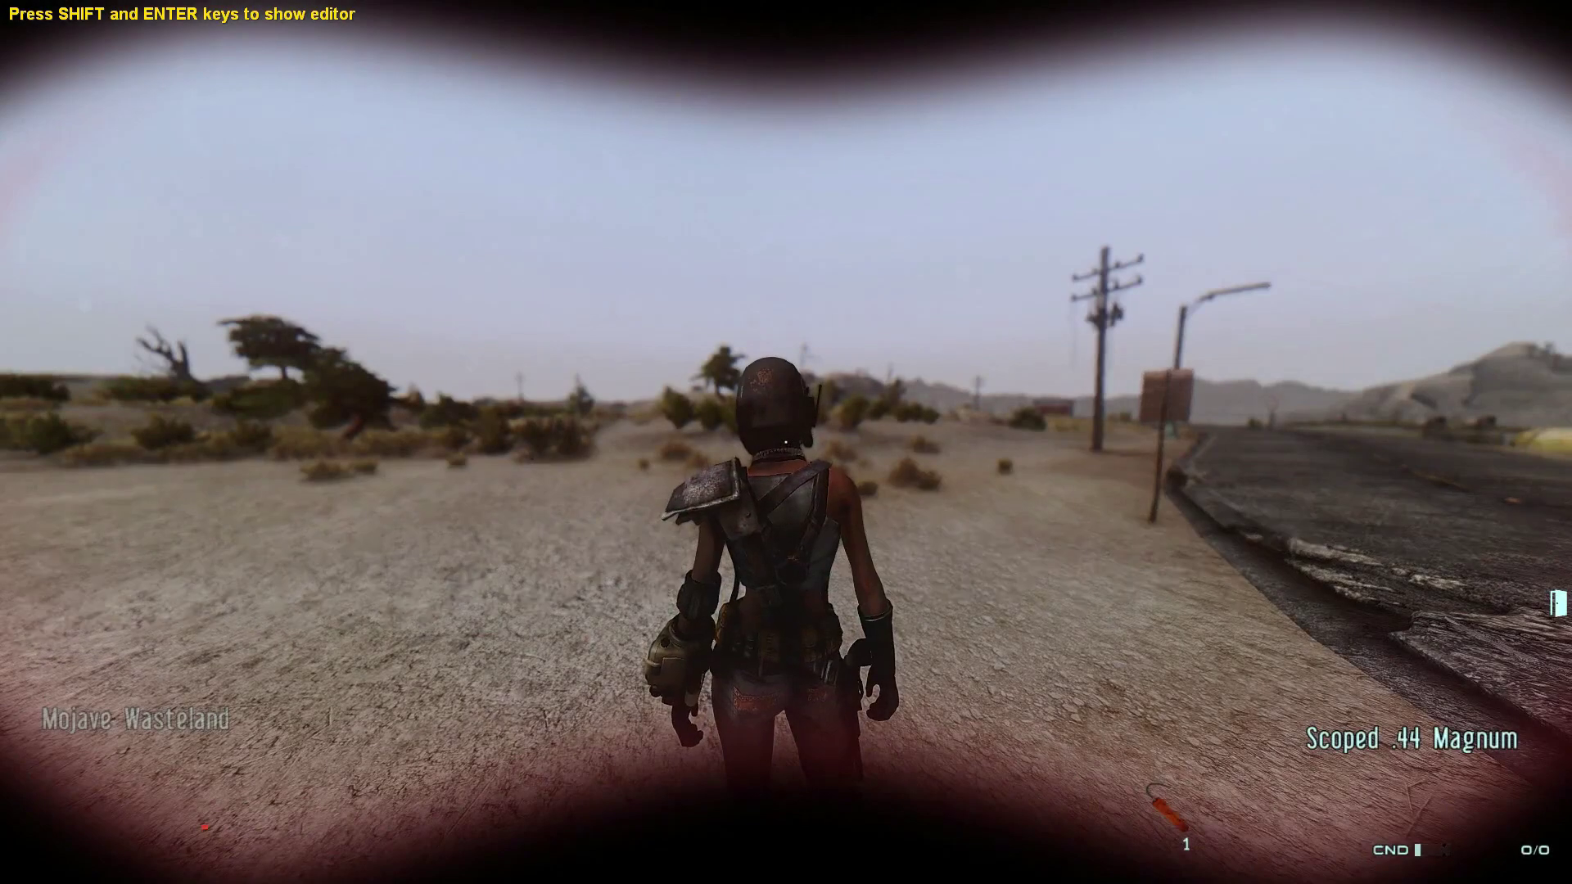
pyautogui.press('f')
pyautogui.press('f')
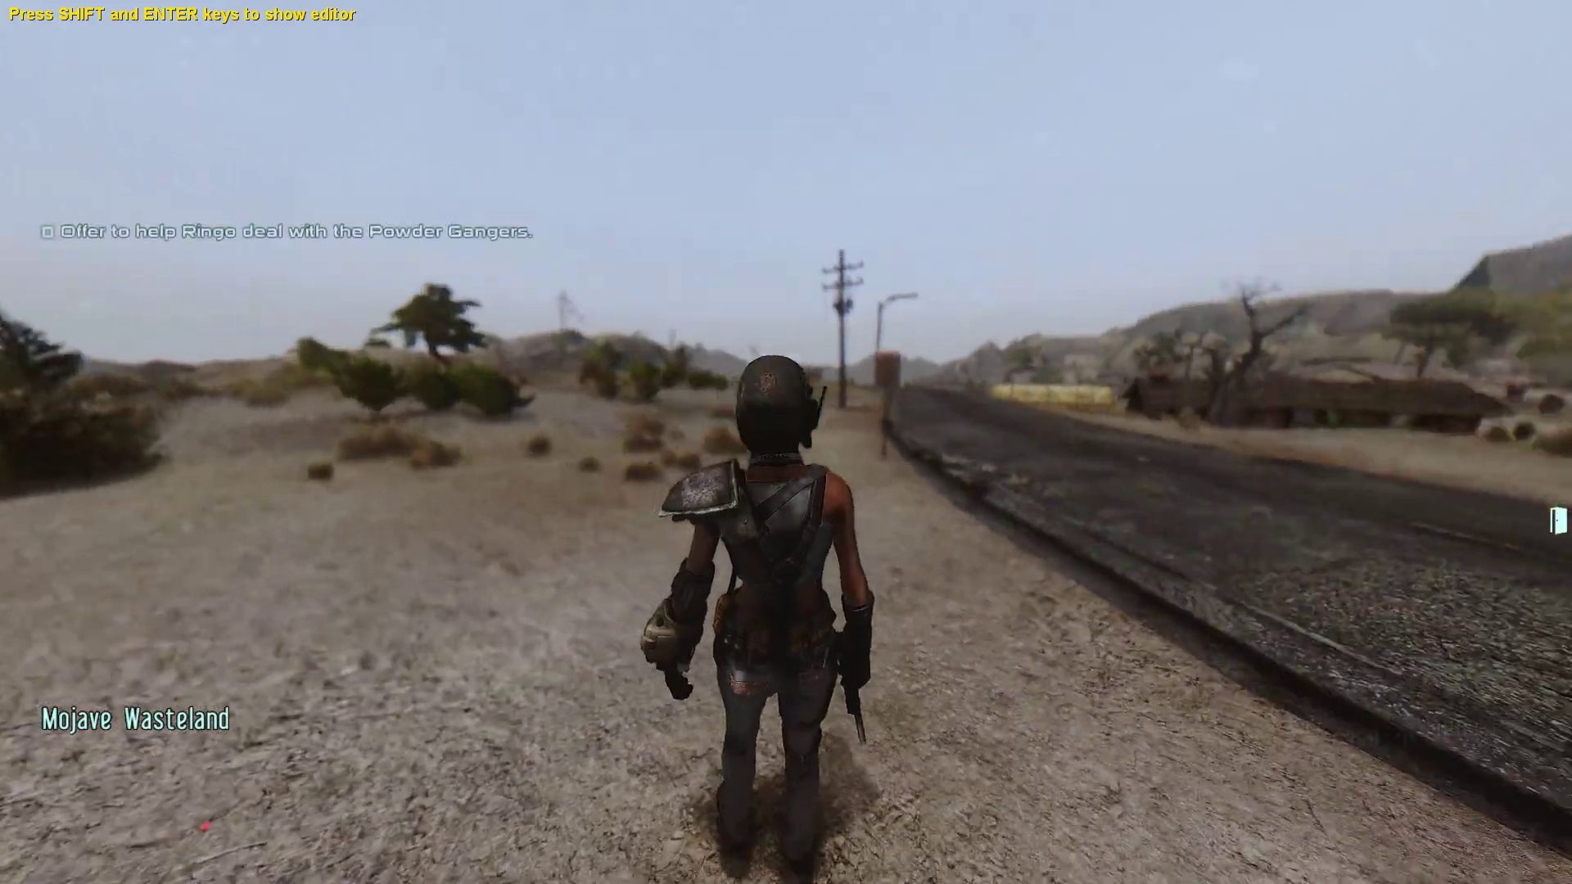
pyautogui.press('w')
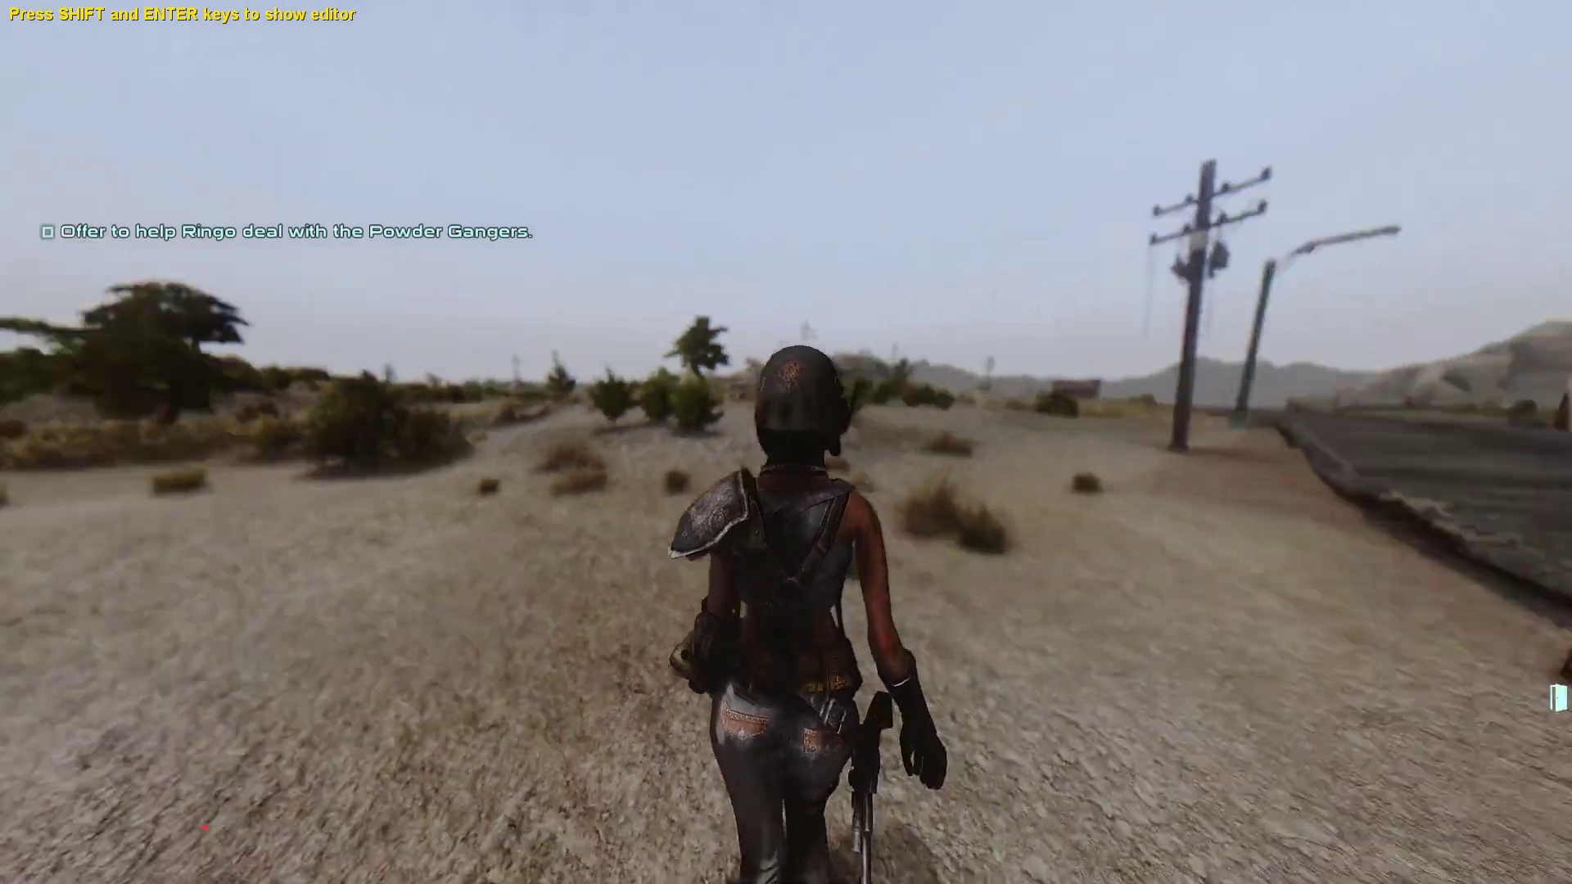
pyautogui.press('f')
pyautogui.press('r')
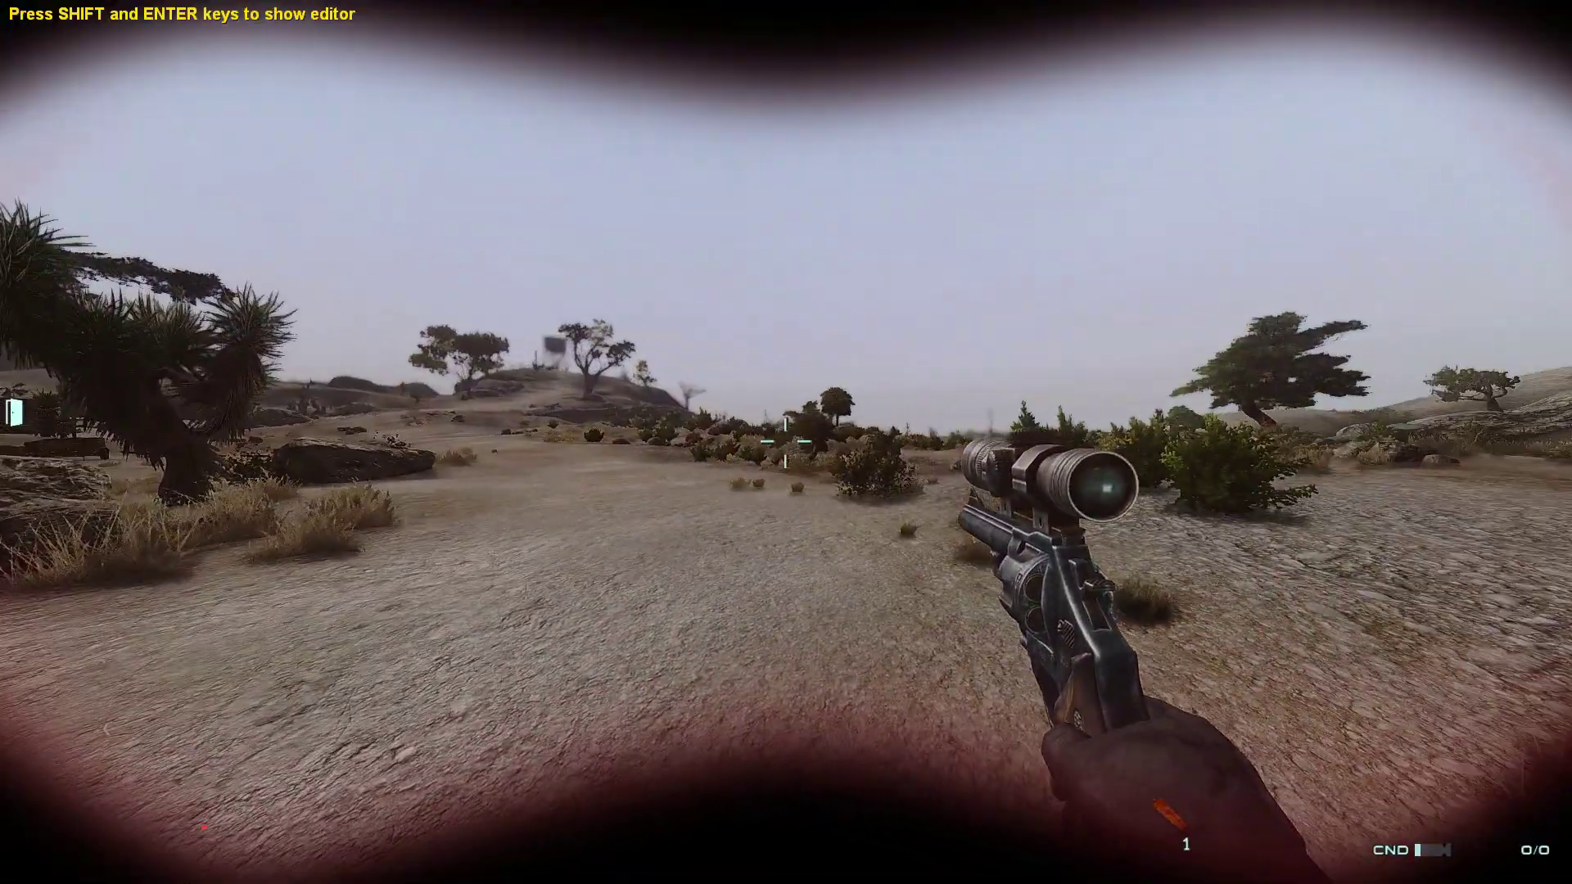
# Equip the 357 Magnum Revolver, reload it and walk around the desert outside the saloon
pyautogui.press('q')
pyautogui.click(1057, 509)
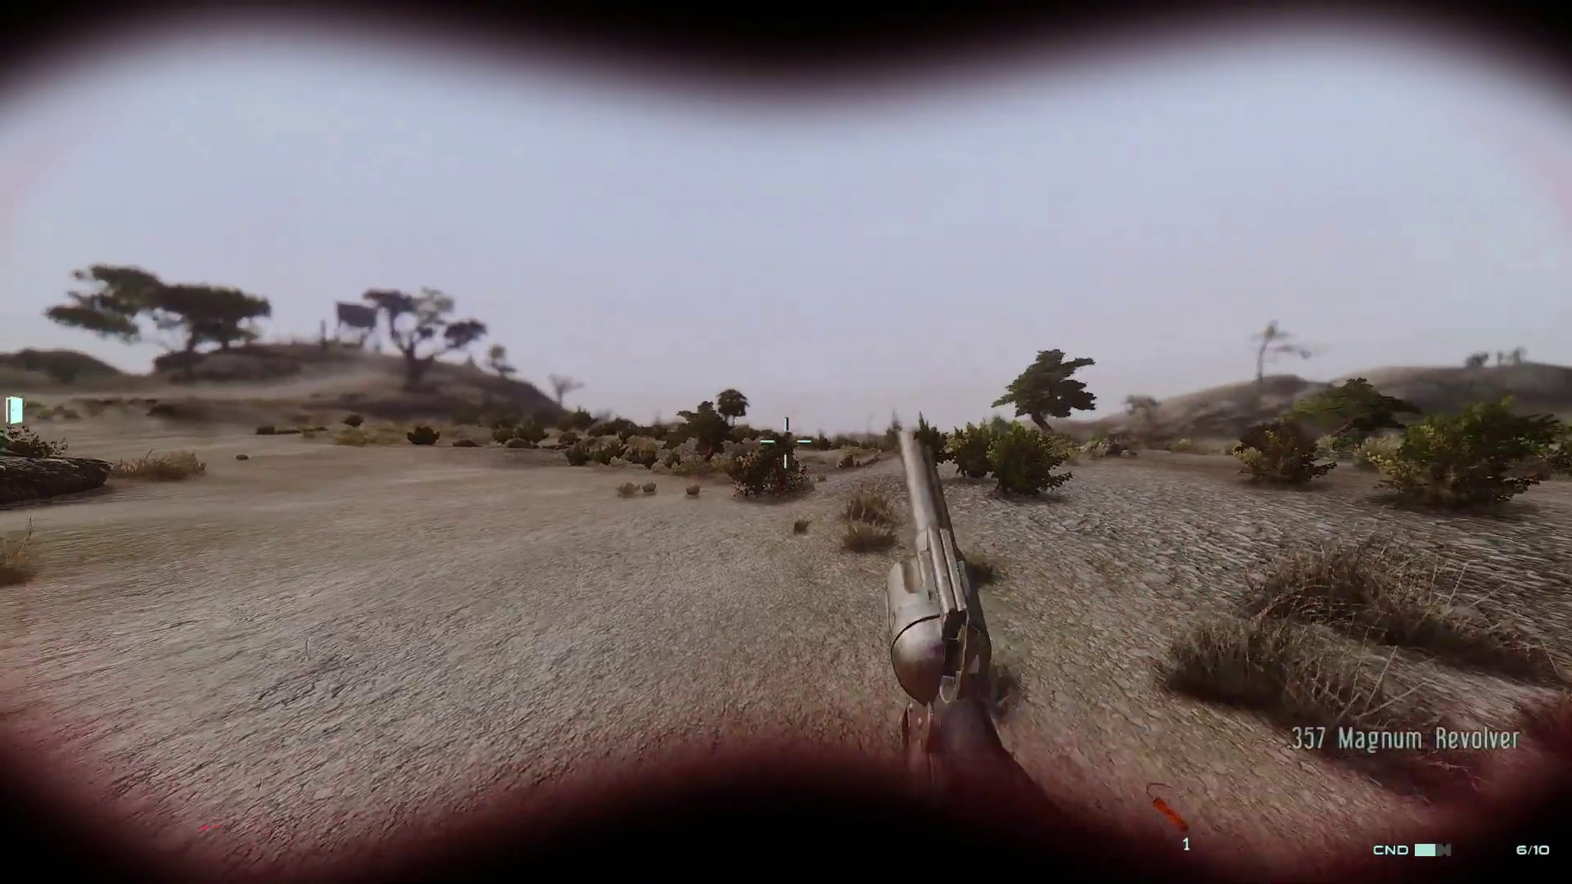
pyautogui.press('s')
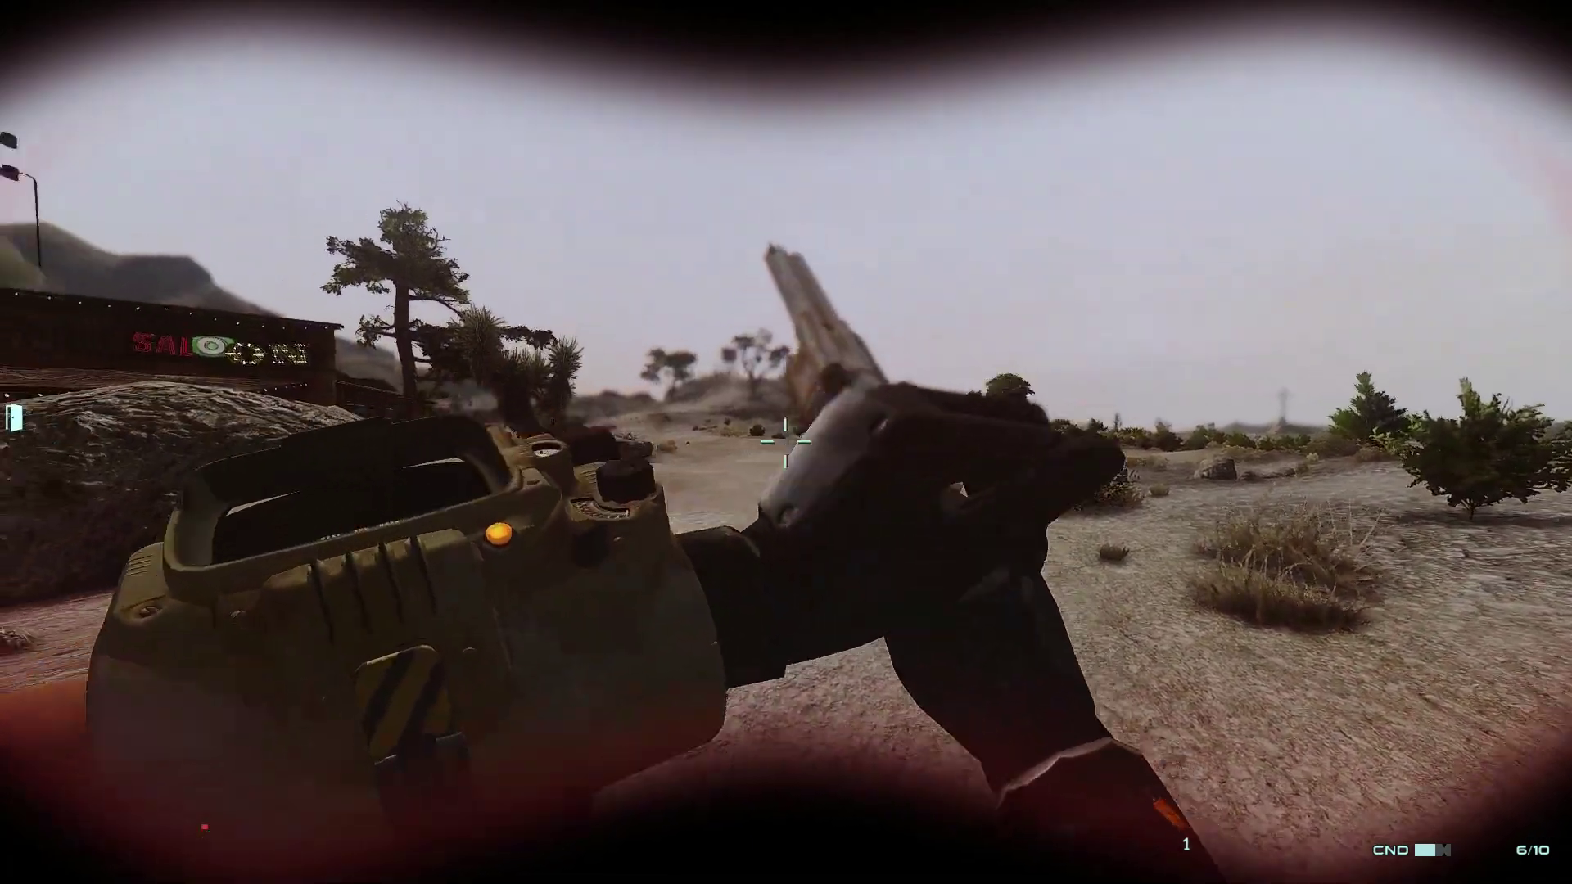
pyautogui.press('w')
pyautogui.press('r')
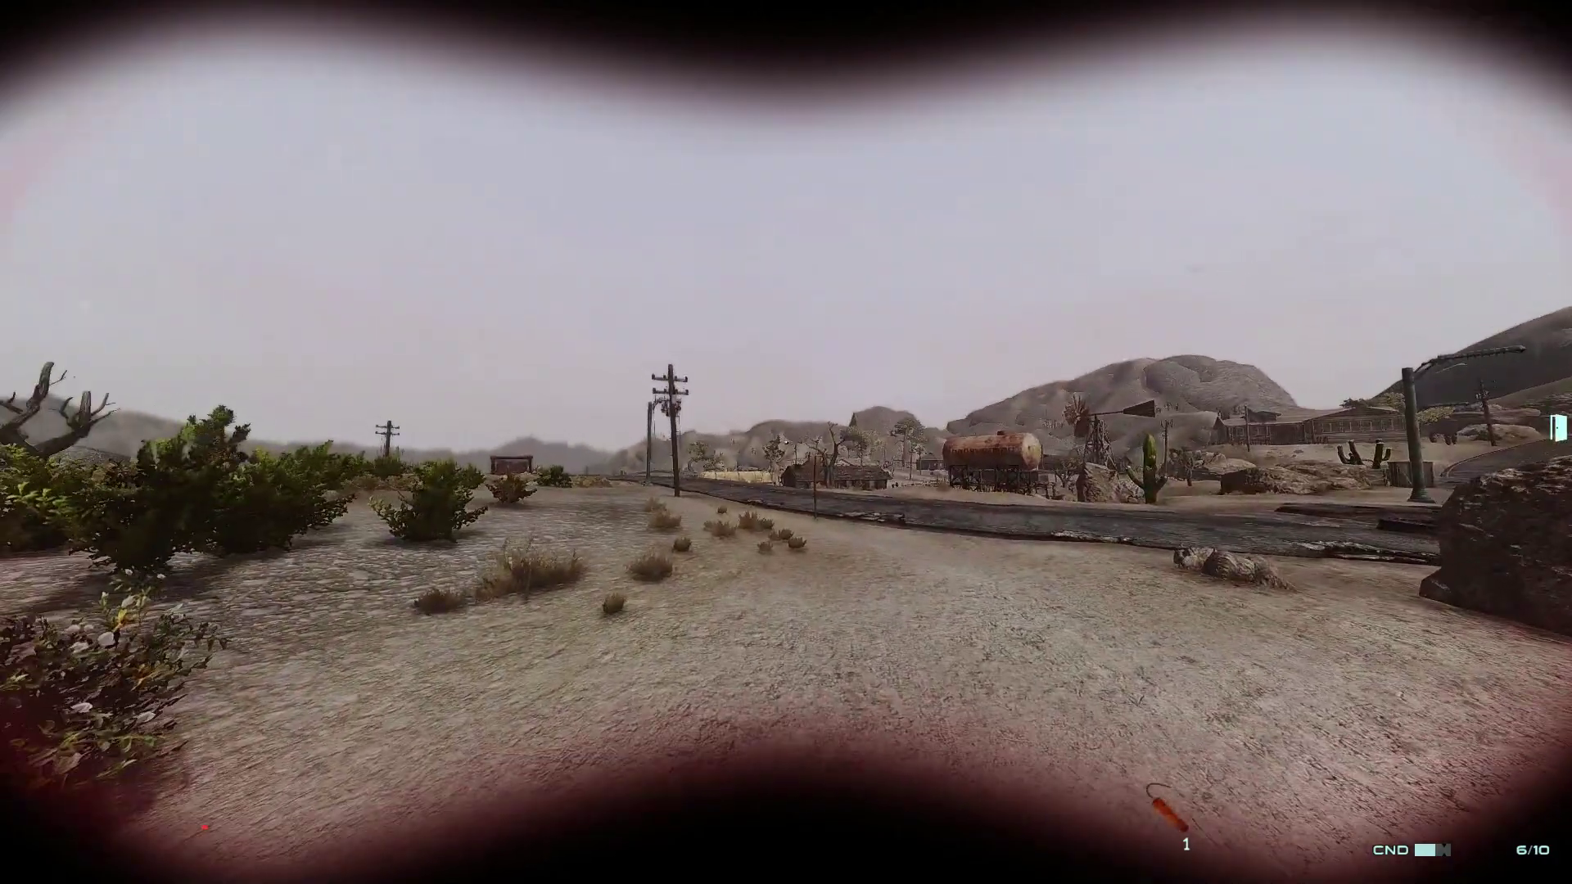
# Teleport the character to Springvale with the console command coc springvale
pyautogui.press('`')
pyautogui.write('coc ')
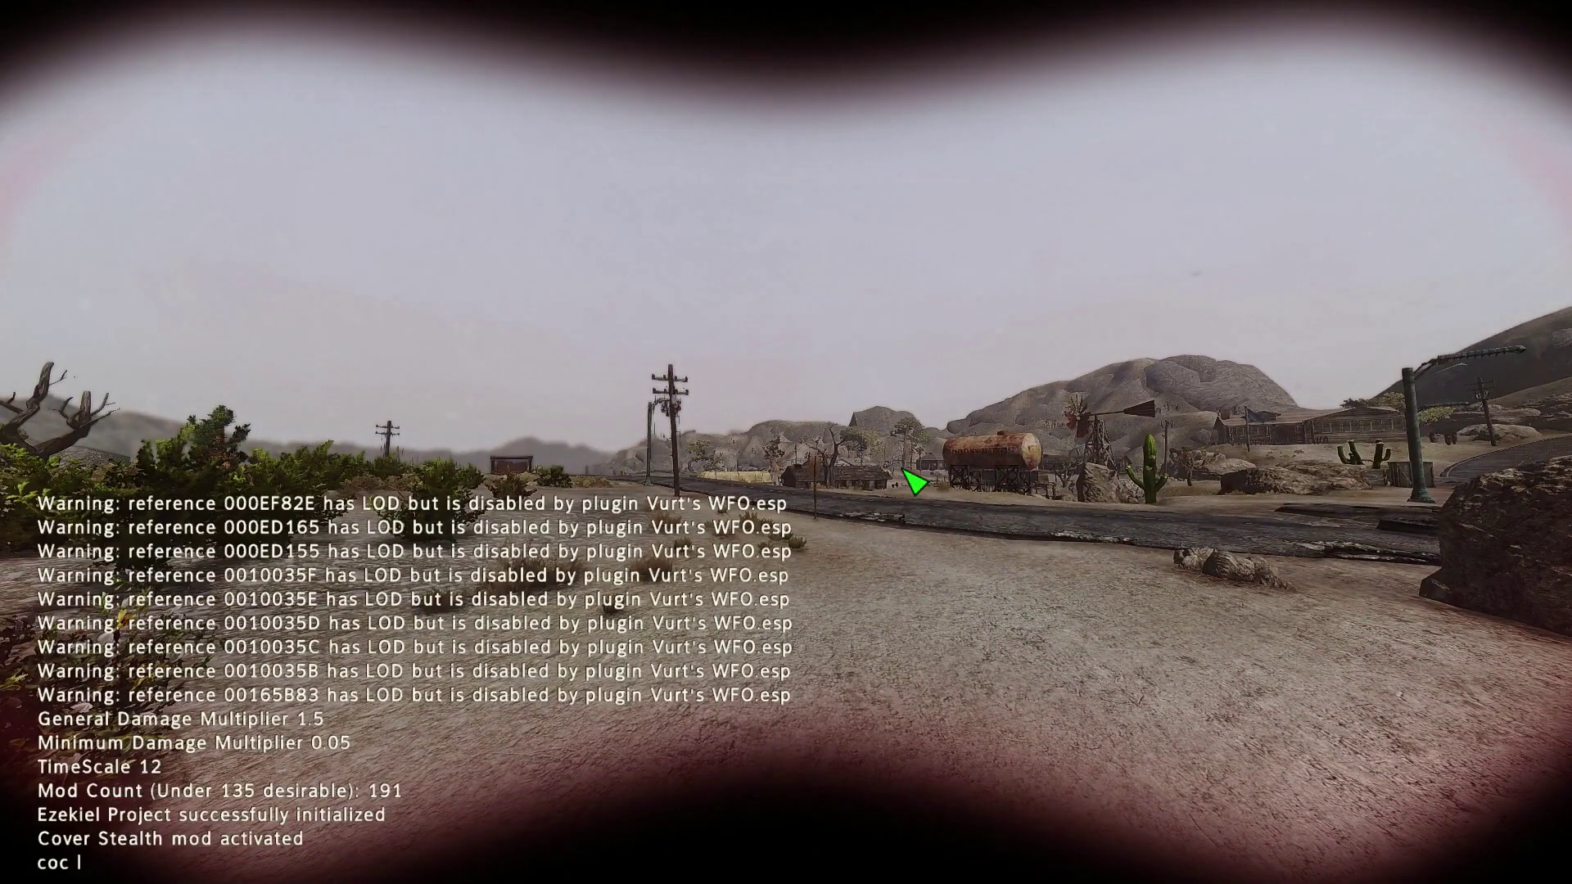
pyautogui.write('springvael')
pyautogui.press('BackSpace')
pyautogui.press('BackSpace')
pyautogui.press('BackSpace')
pyautogui.press('BackSpace')
pyautogui.write('l')
pyautogui.press('BackSpace')
pyautogui.write('avlel')
pyautogui.press('BackSpace')
pyautogui.press('BackSpace')
pyautogui.press('BackSpace')
pyautogui.press('BackSpace')
pyautogui.write('l')
pyautogui.write('vale')
pyautogui.press('Return')
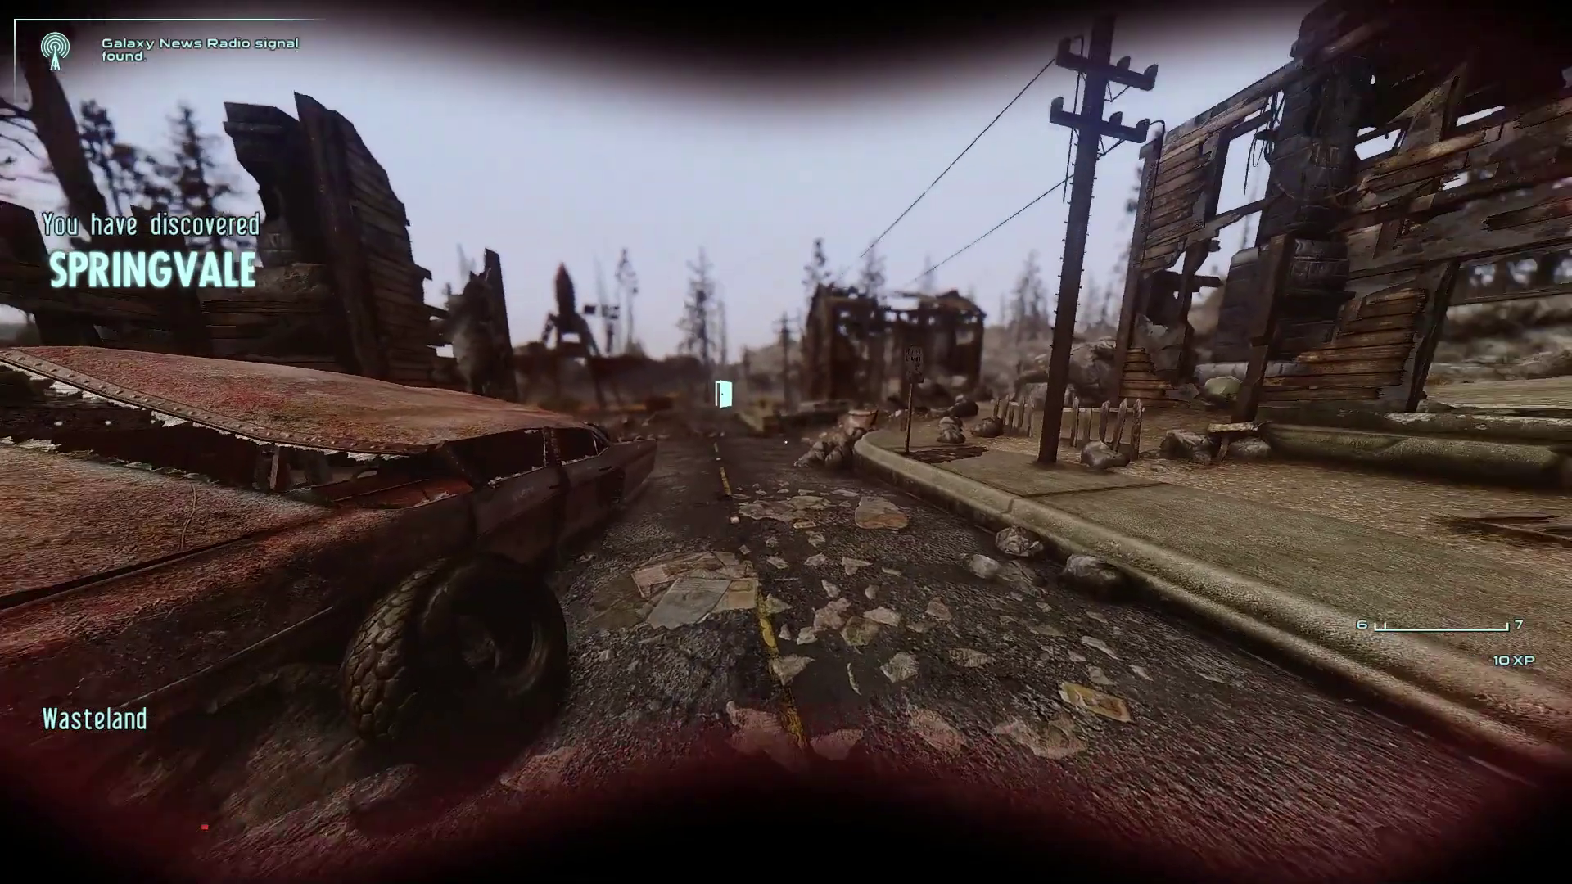
# View the character in third person on the Springvale road and return to first person
pyautogui.press('f')
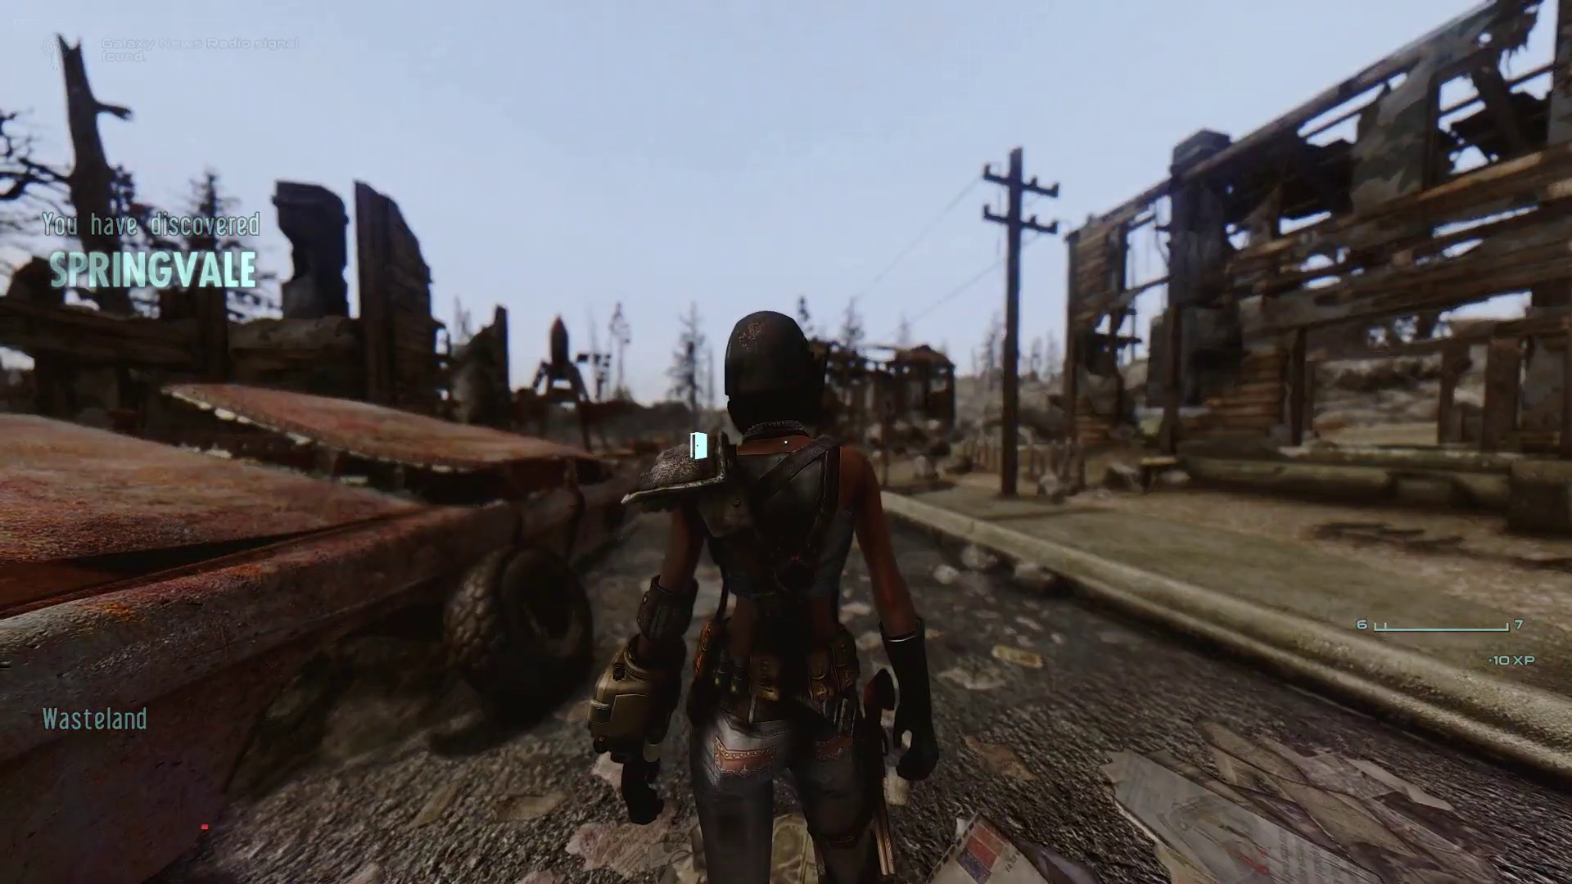
pyautogui.press('f')
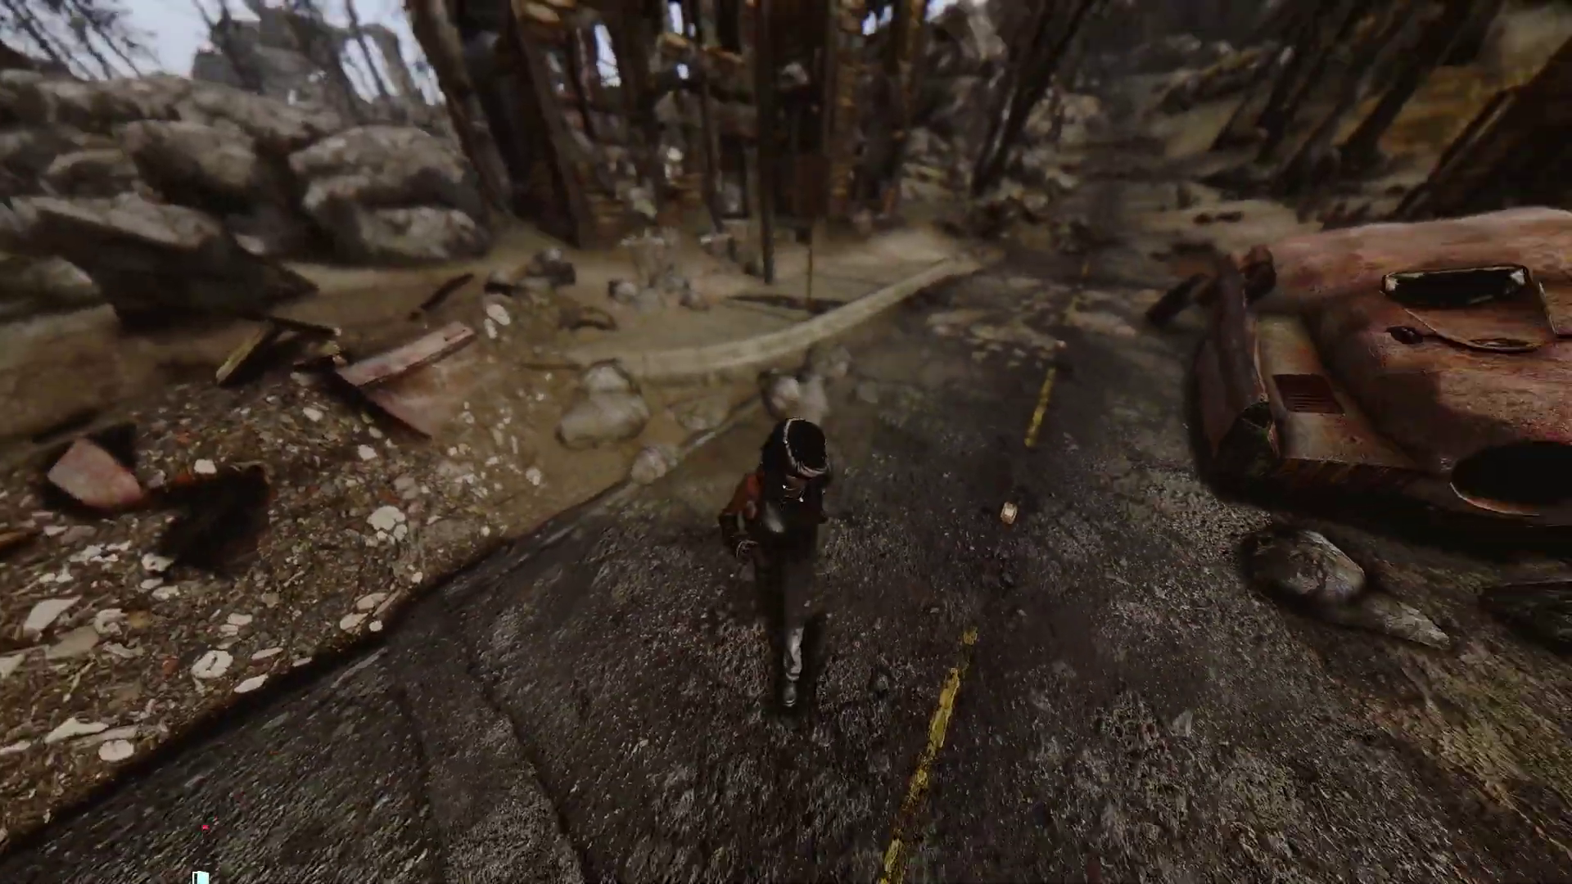
pyautogui.press('f')
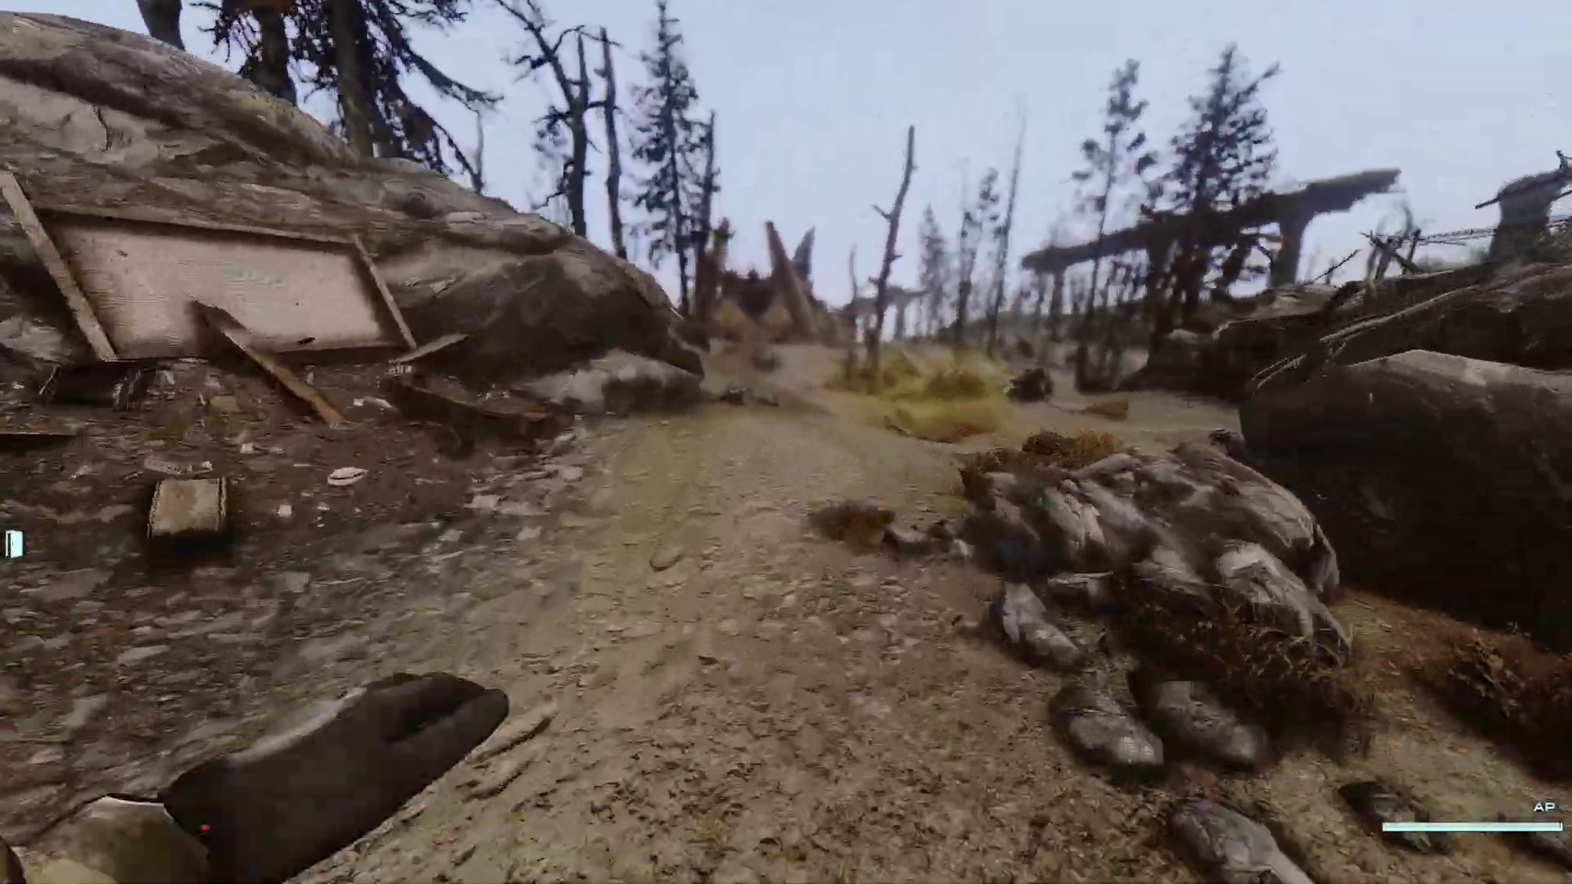
# Walk up the gravel path to the ruined rocket structure and look around the robot standing beside it
pyautogui.press('w')
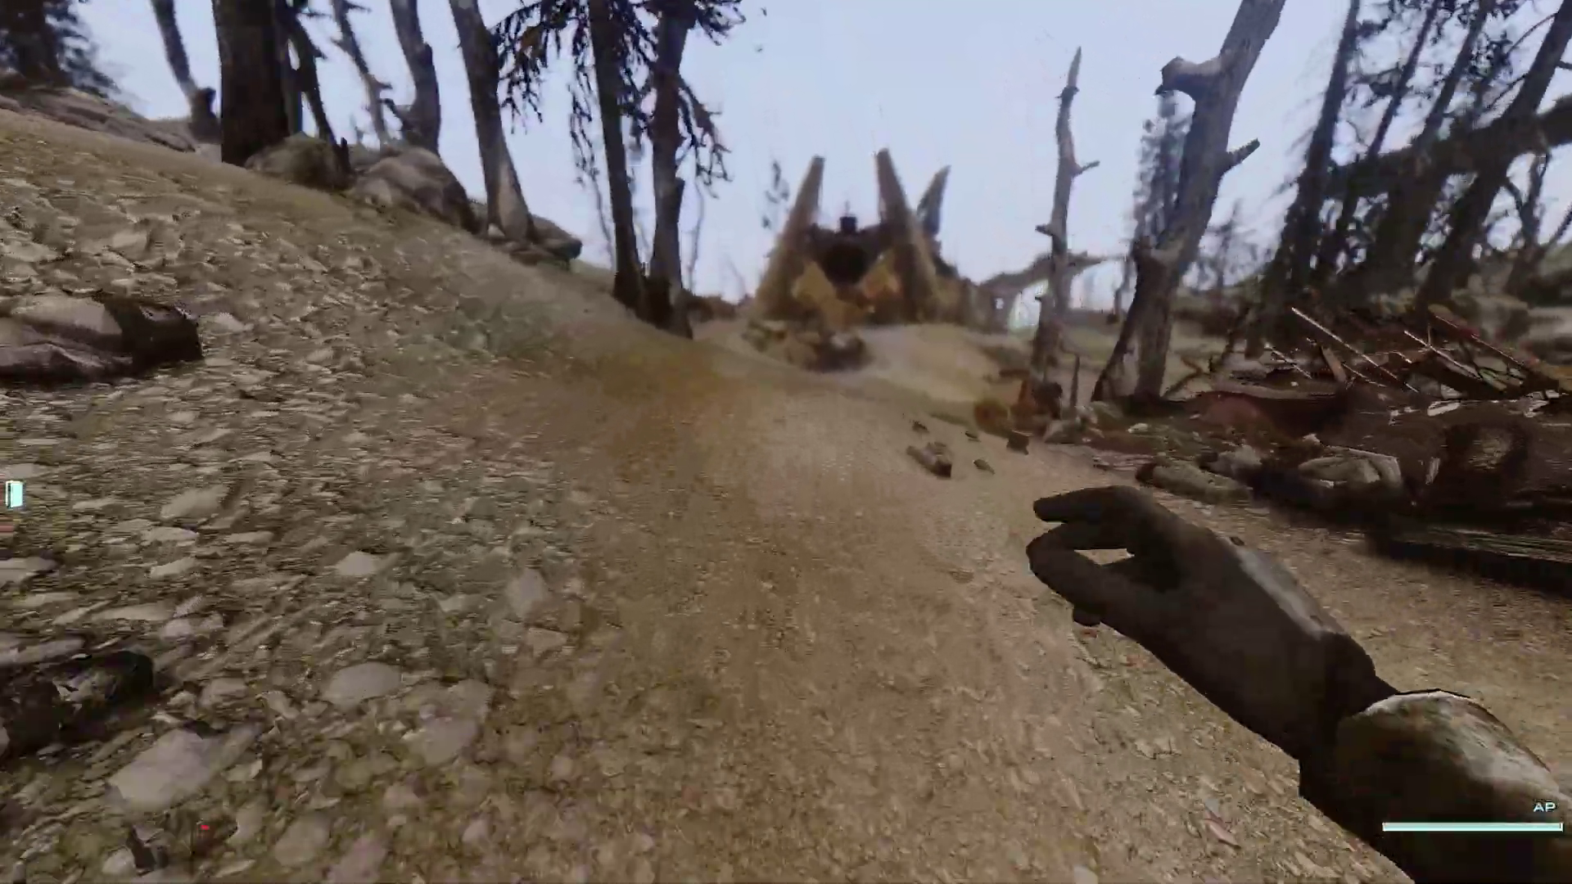
pyautogui.press('w')
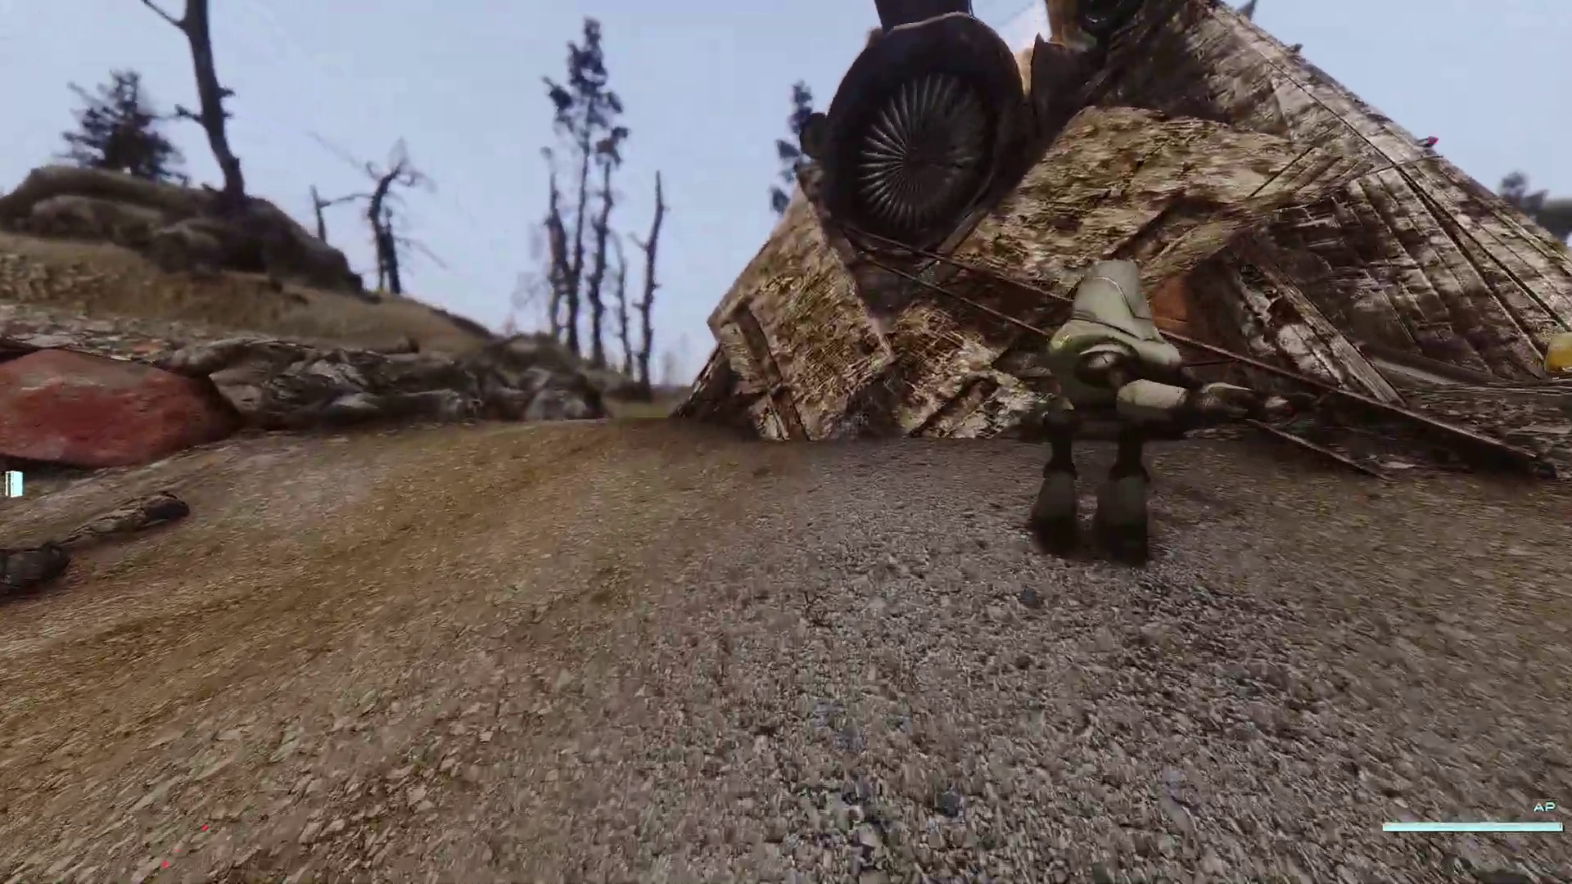
pyautogui.press('w')
pyautogui.press('d')
pyautogui.press('w')
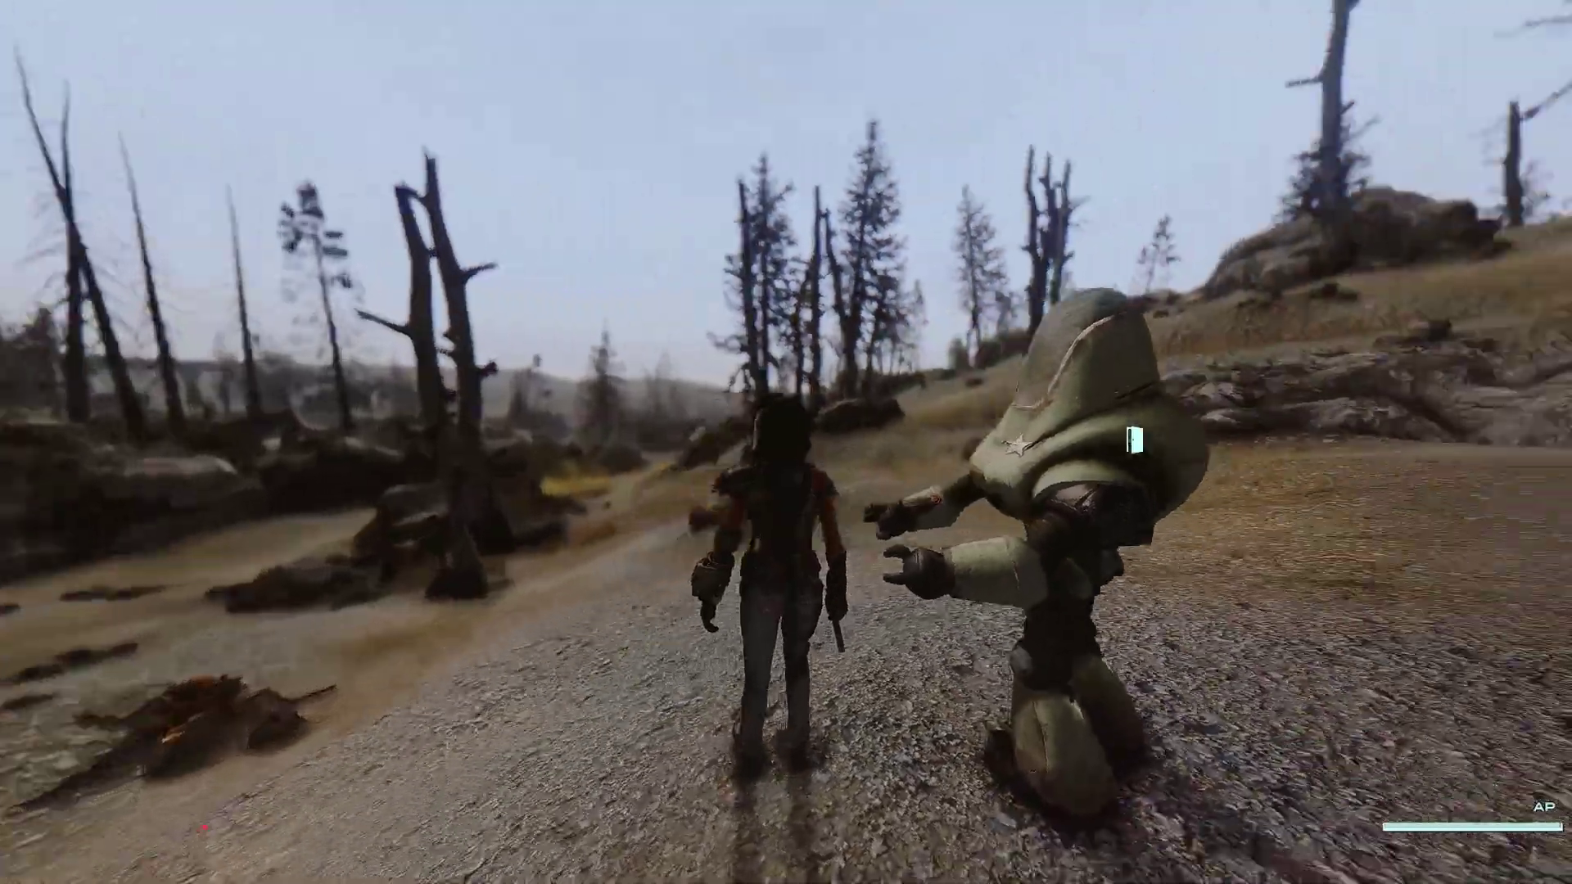
pyautogui.press('w')
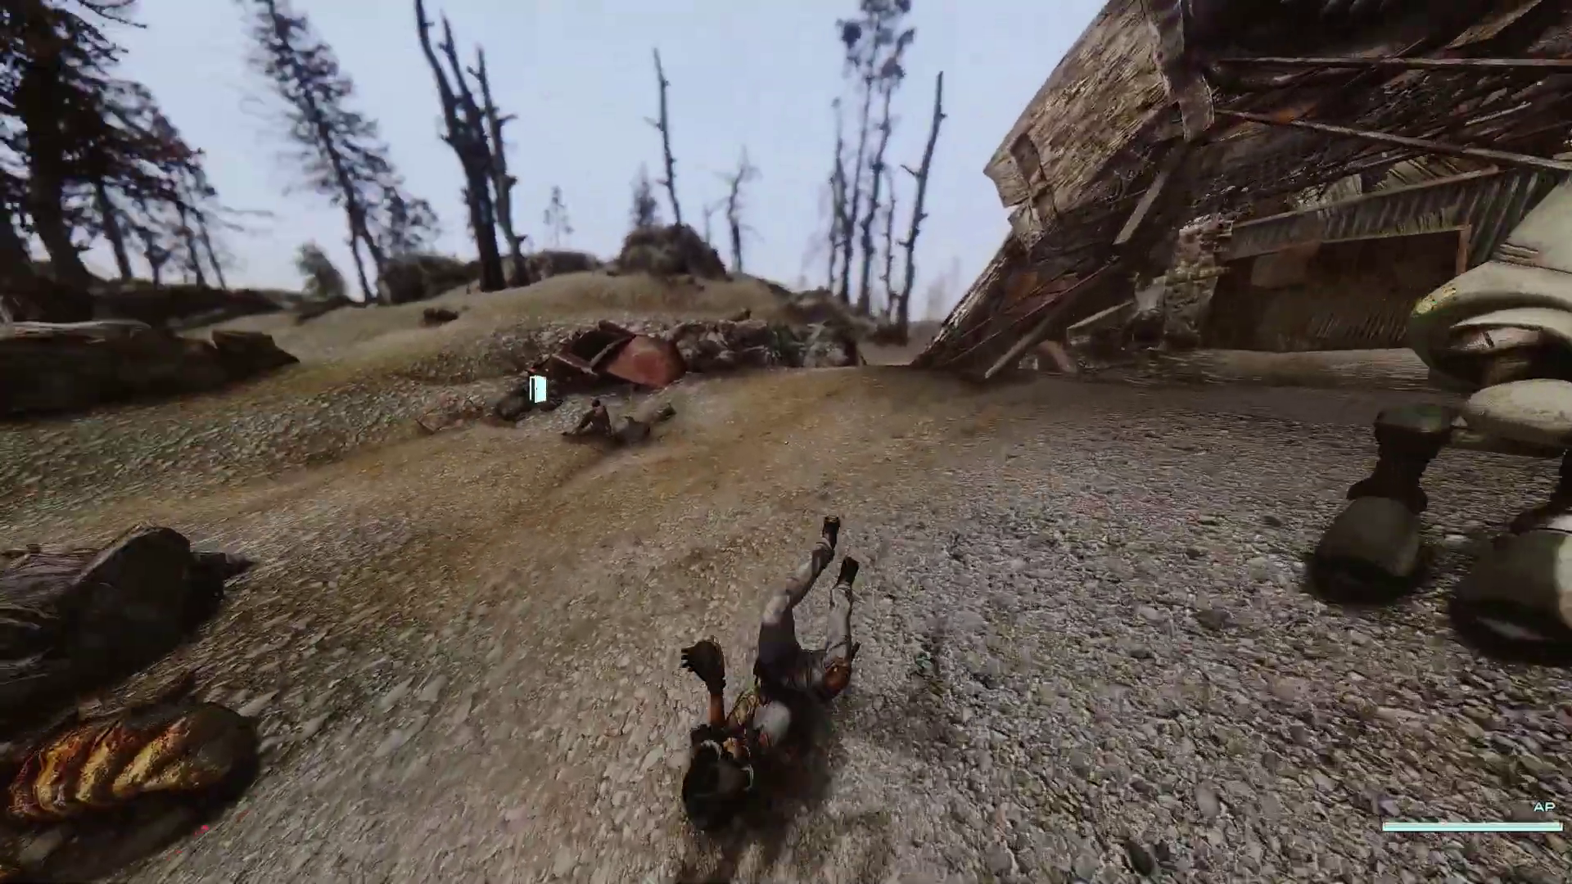
pyautogui.press('w')
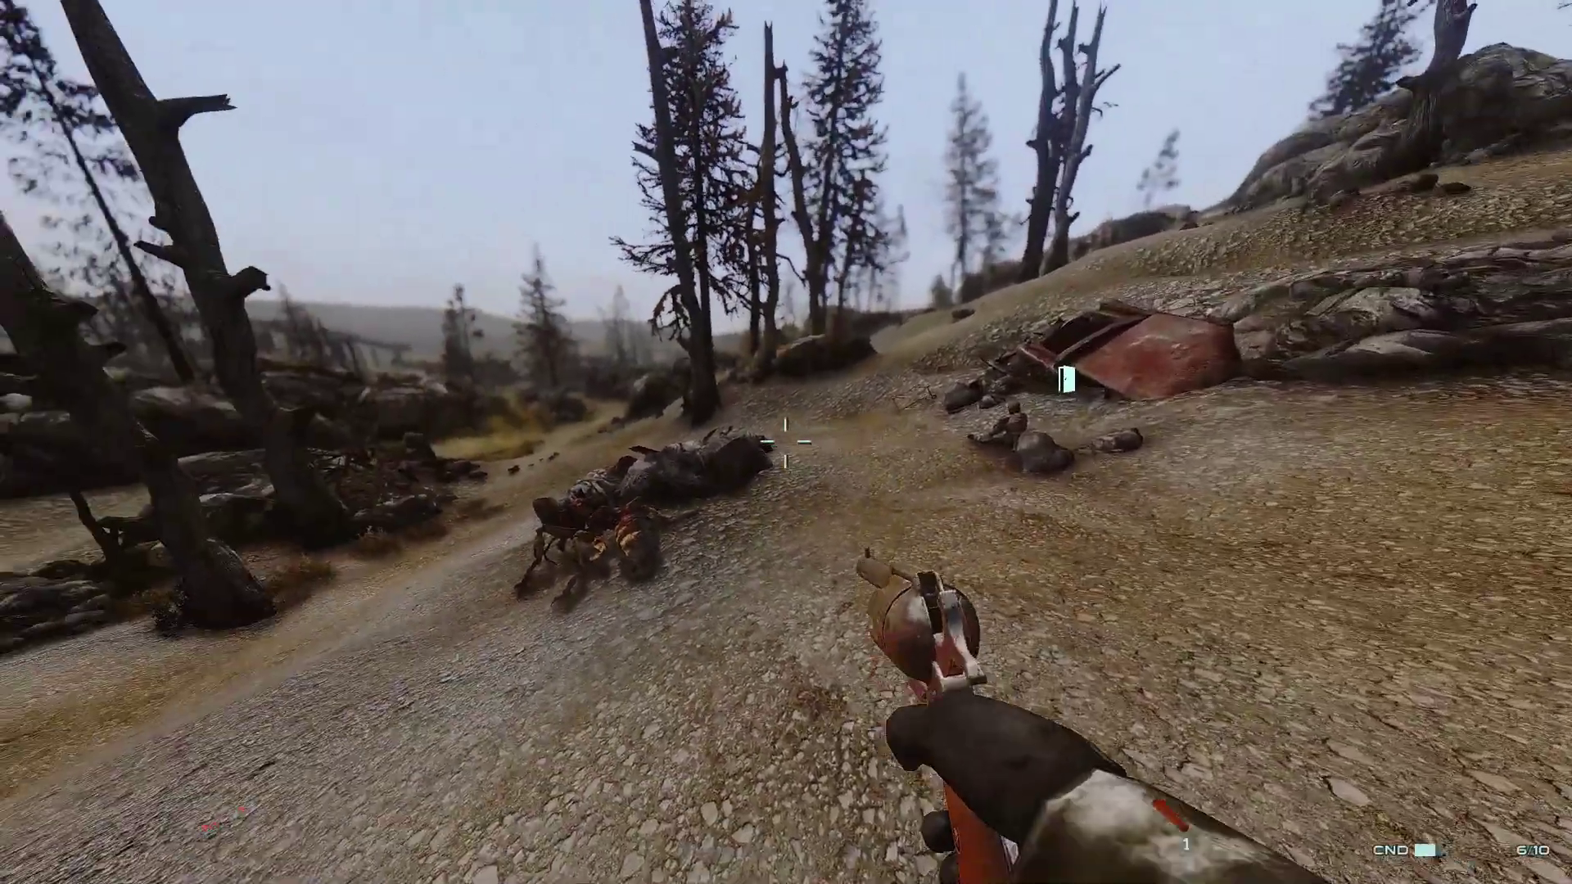
# Swap the revolver for the rifle and dismiss the Mothership Zeta message
pyautogui.press('q')
pyautogui.click(968, 409)
pyautogui.press('w')
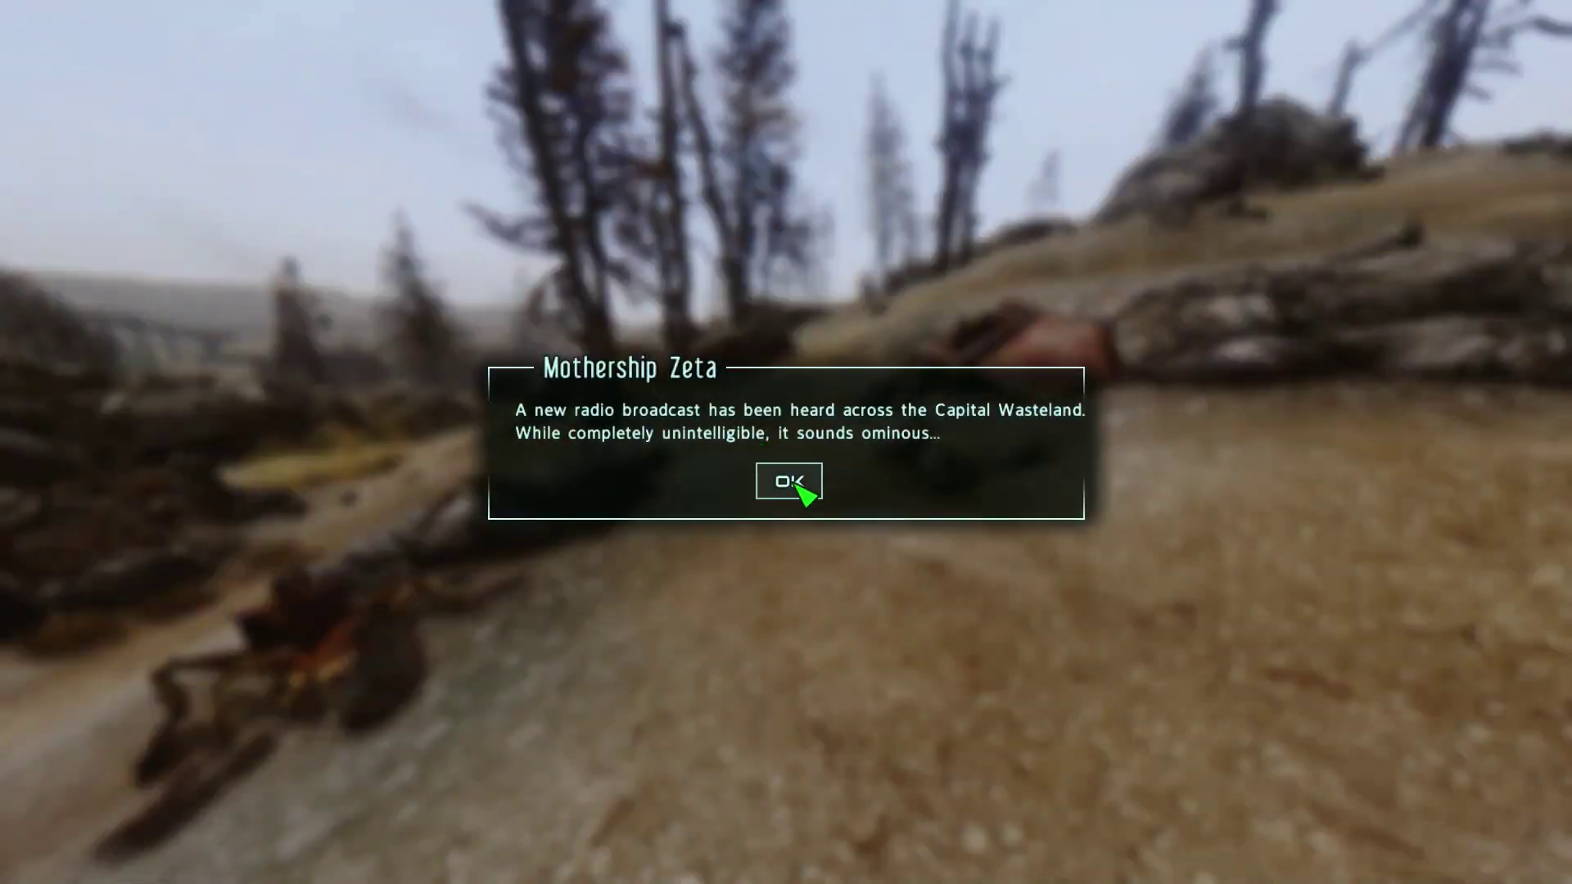
pyautogui.click(796, 483)
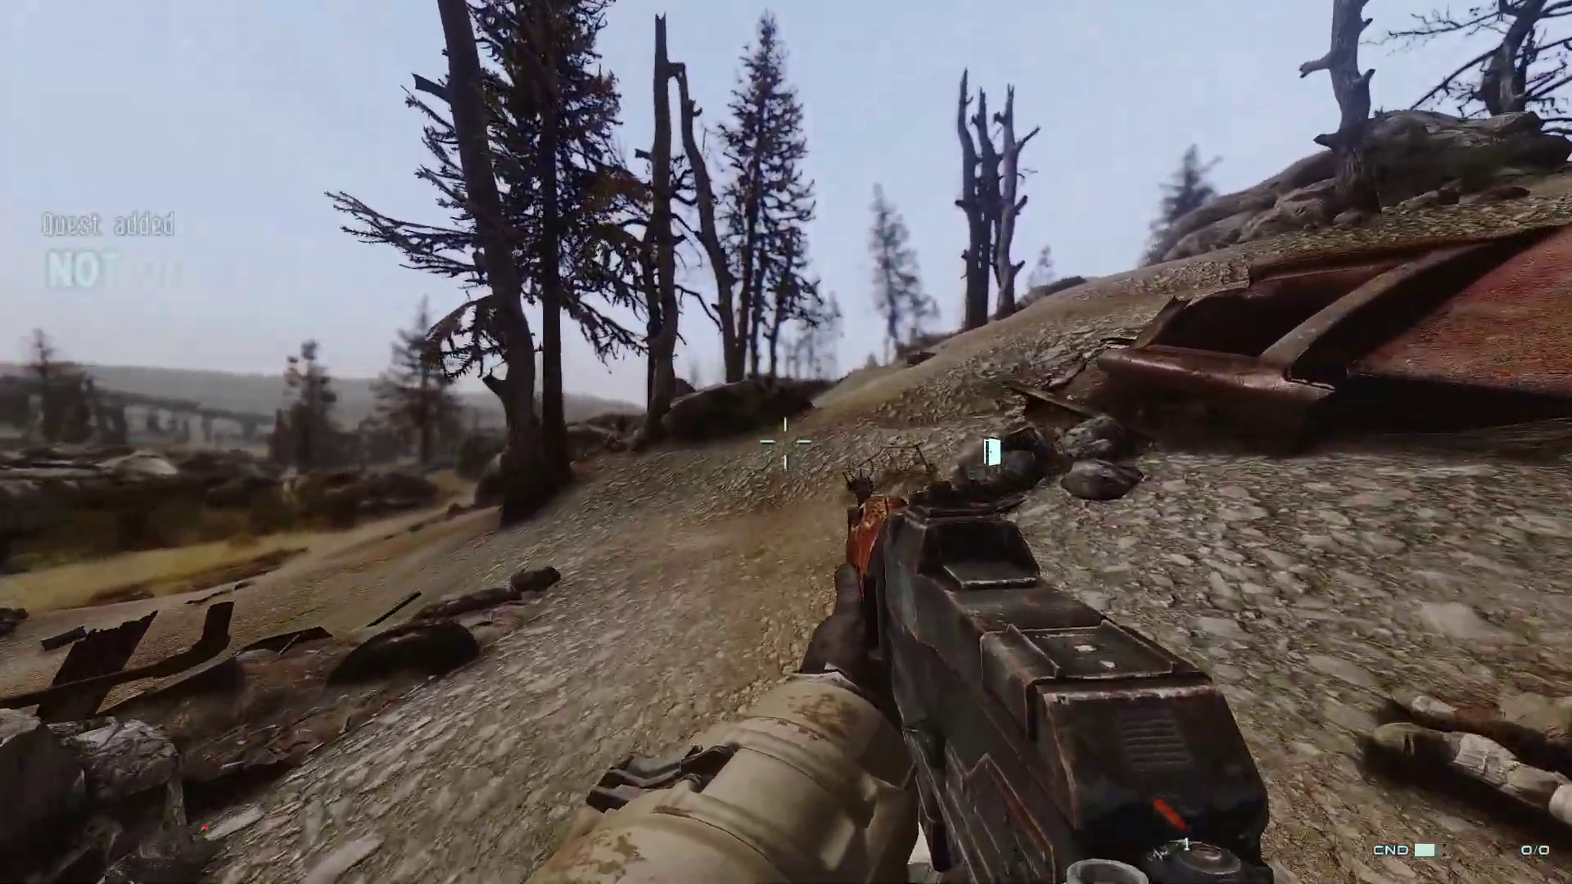
# Walk up the rocky slope beyond the red wreckage and look out over the Wasteland
pyautogui.press('w')
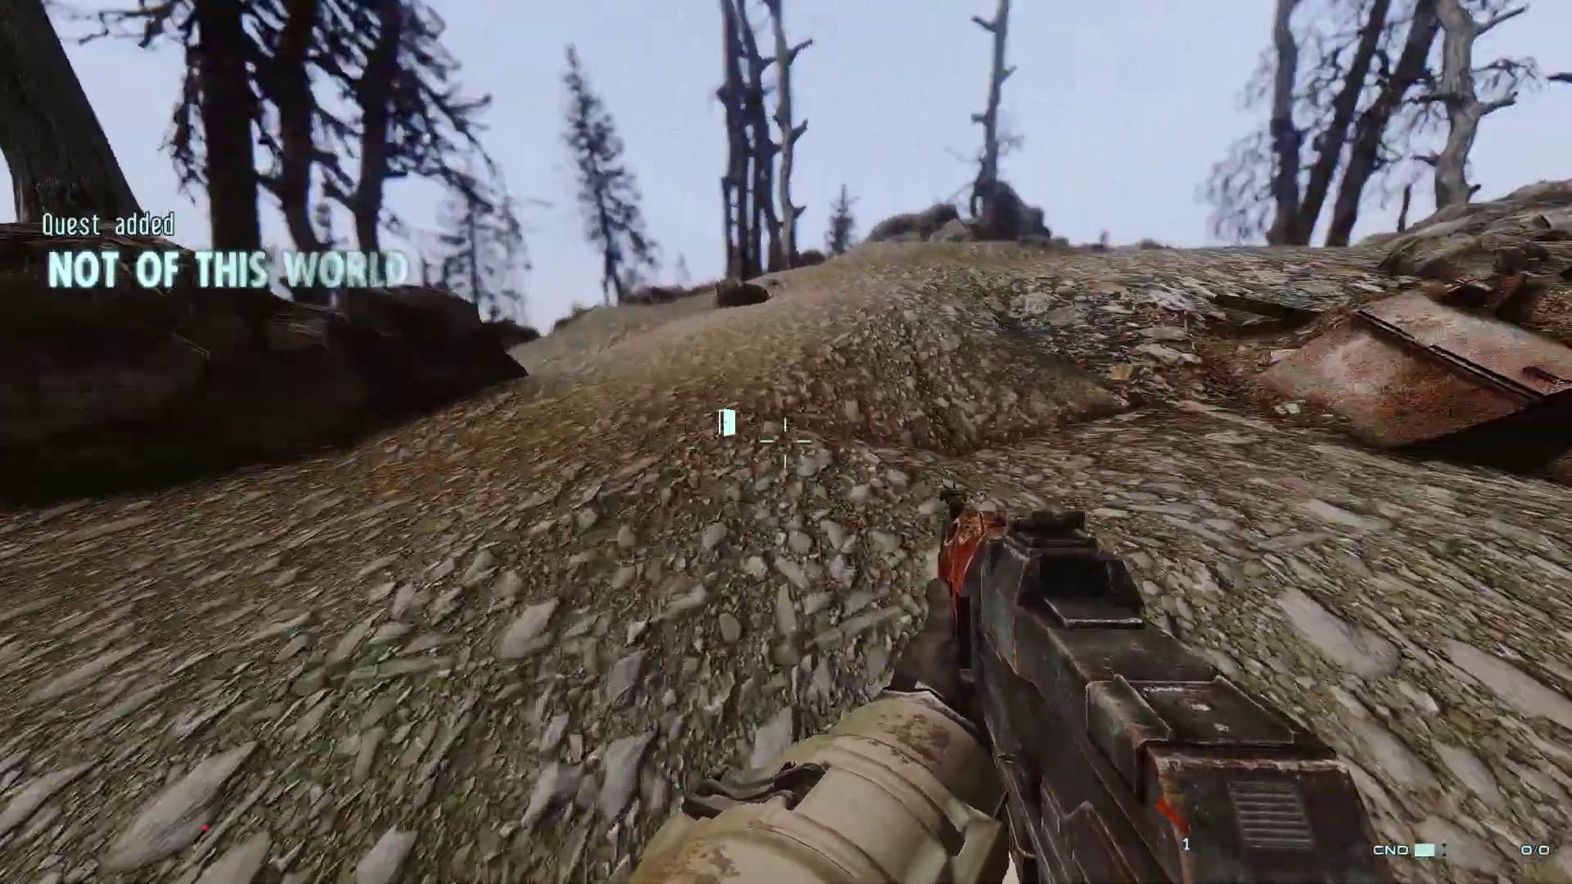
pyautogui.press('w')
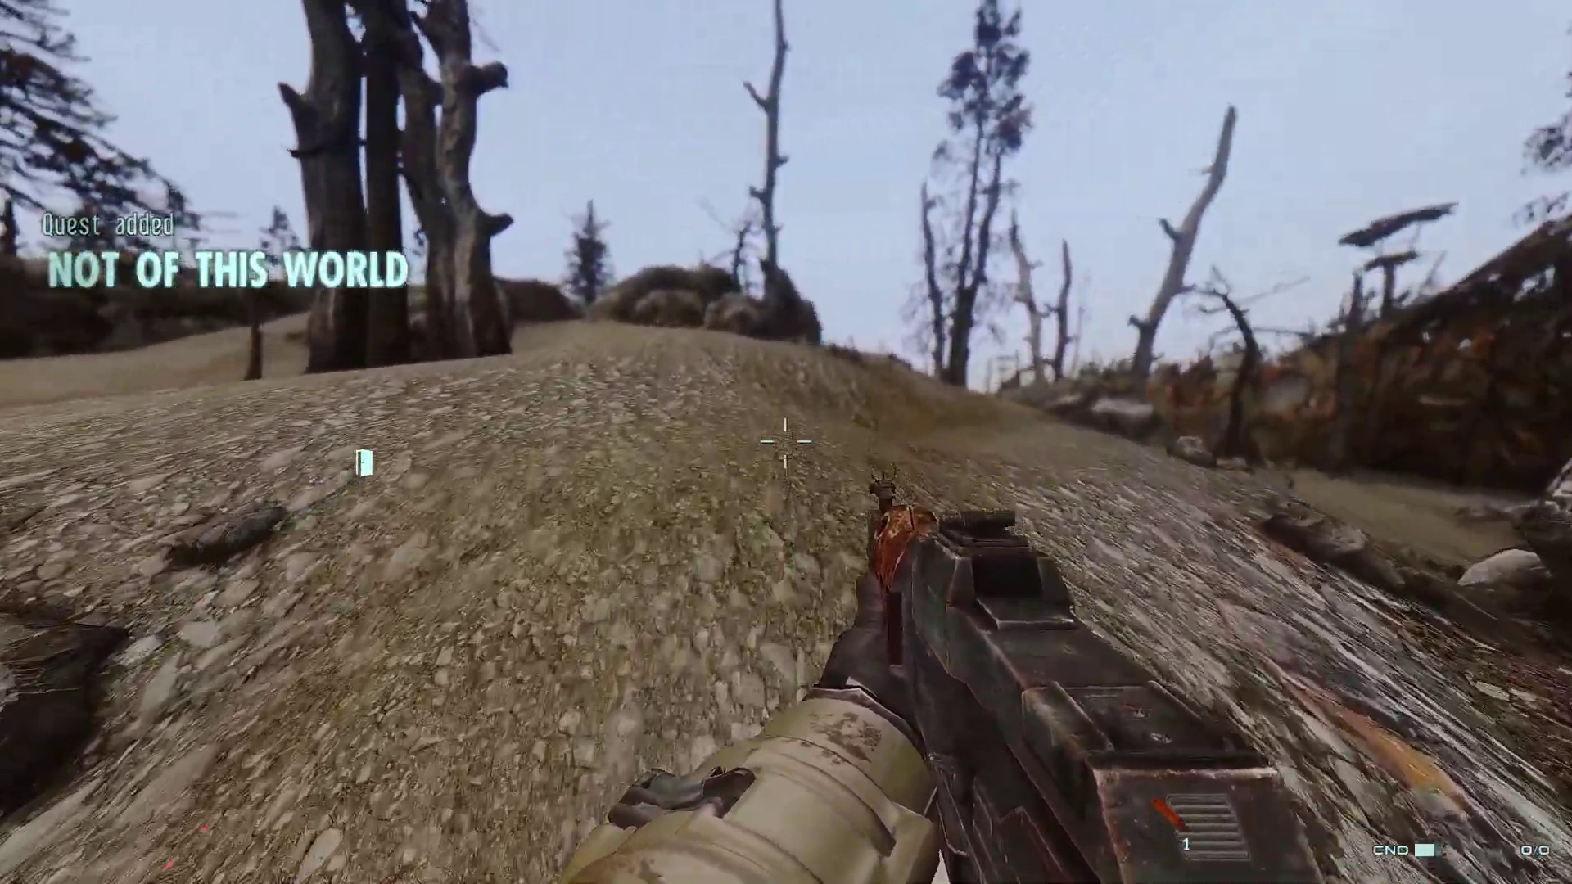
pyautogui.press('w')
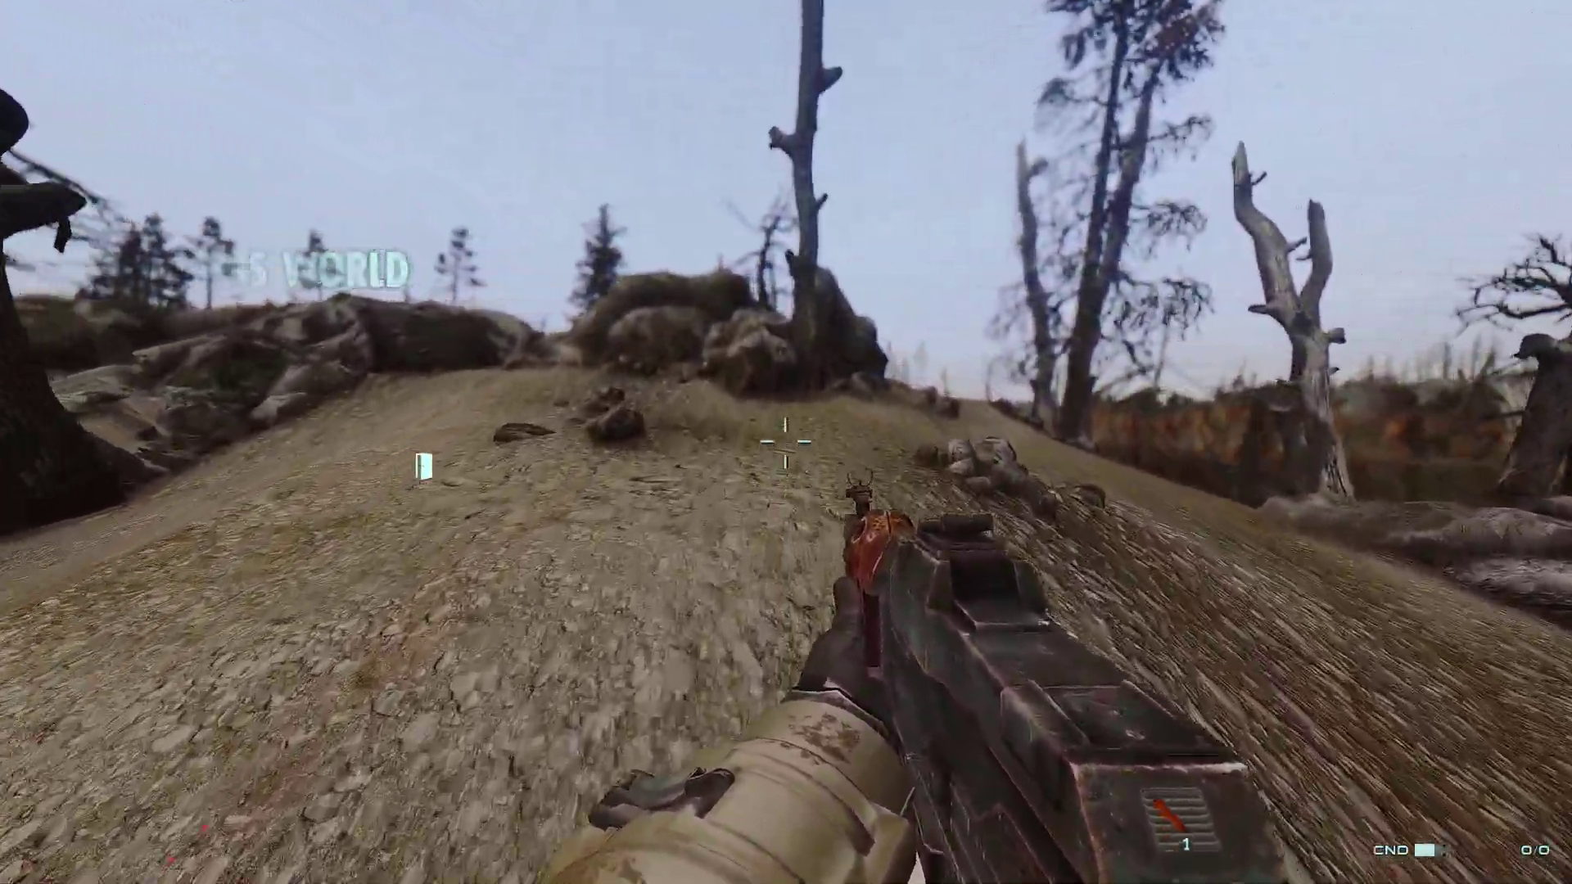
pyautogui.press('w')
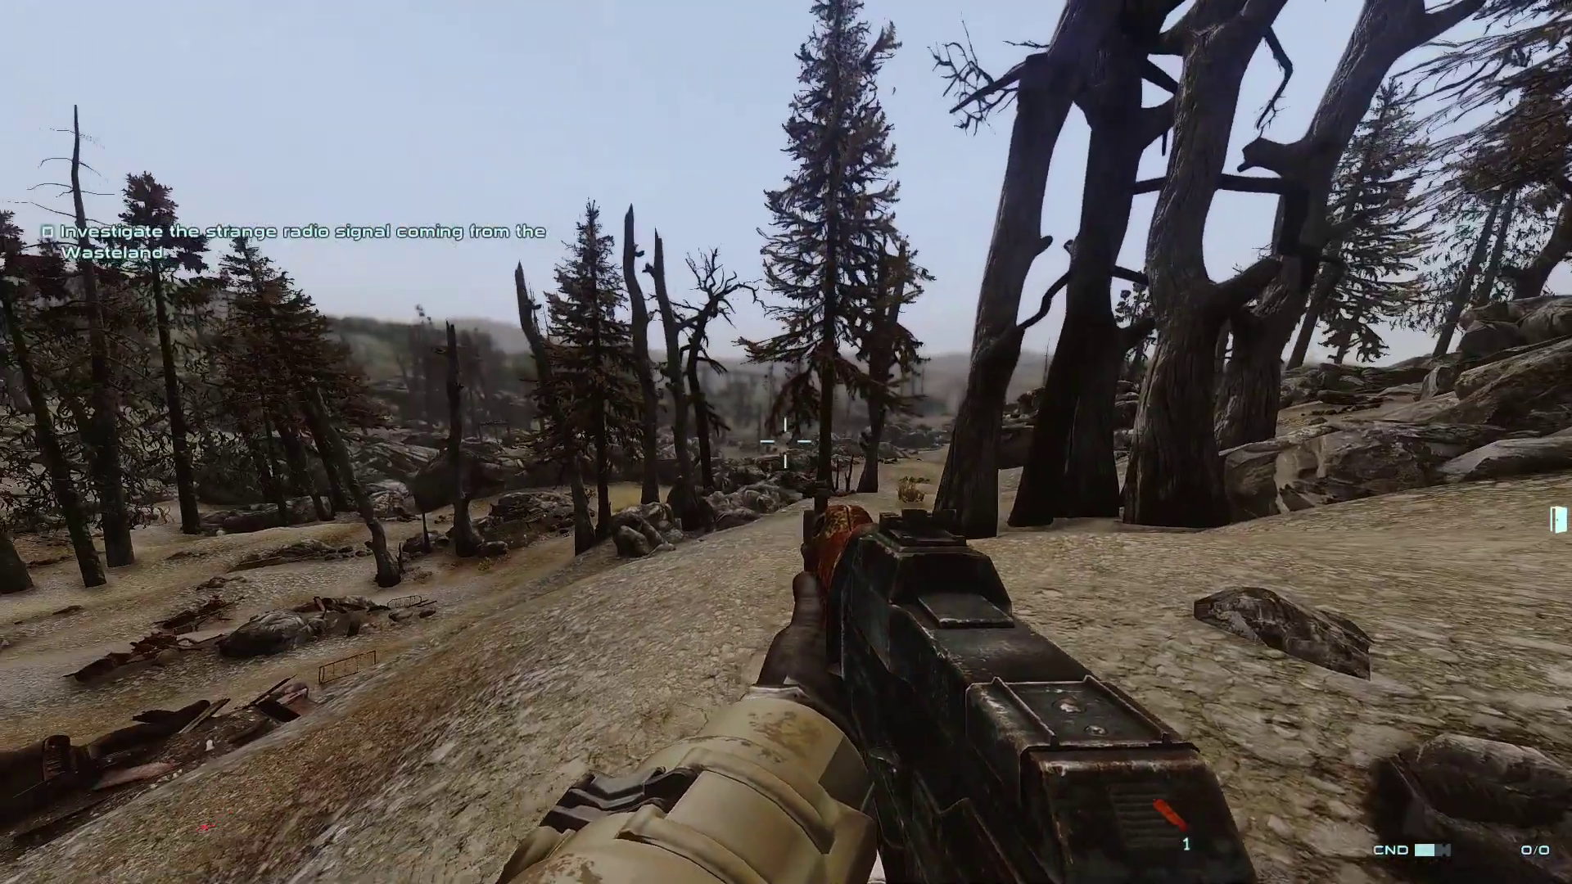
pyautogui.press('w')
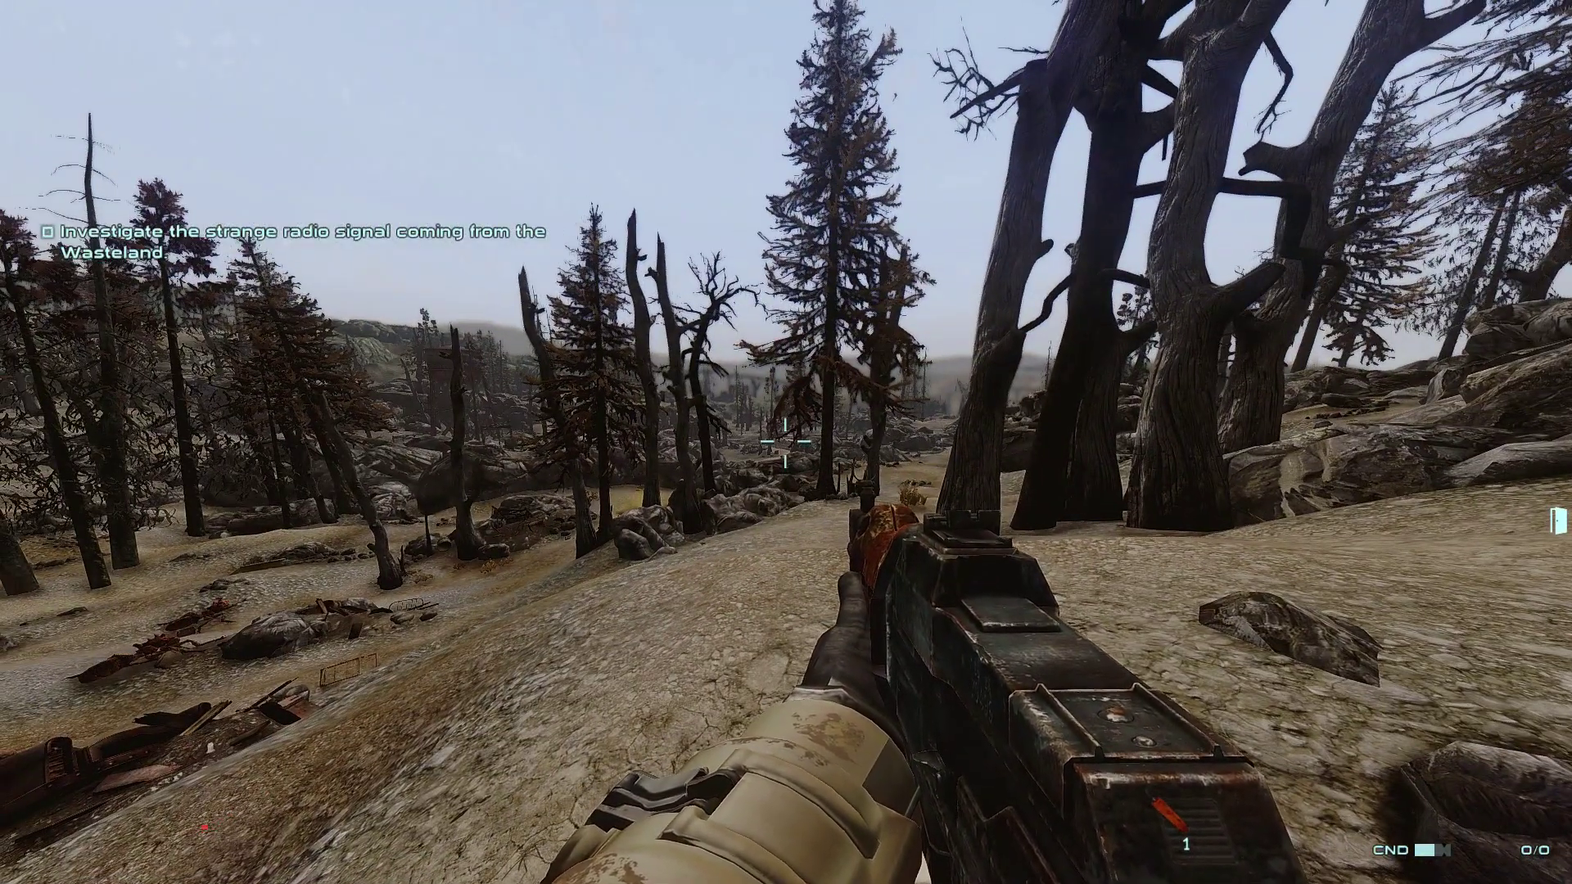
# Equip the revolver, swap it for the black pistol and fire all its rounds toward the dead trees
pyautogui.press('q')
pyautogui.click(1023, 498)
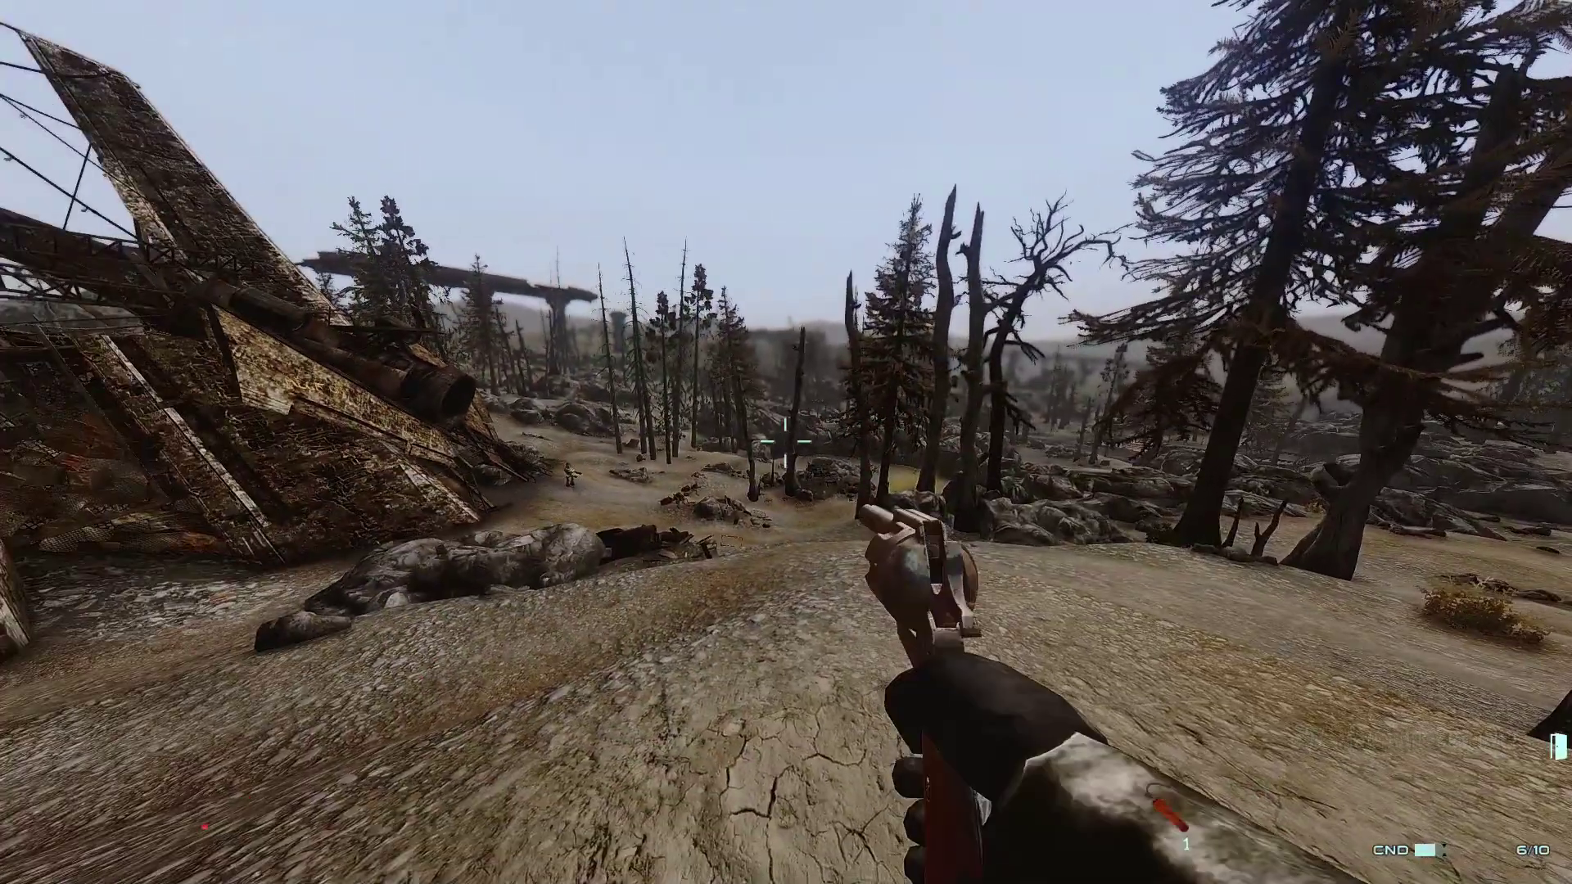
pyautogui.press('q')
pyautogui.click(650, 563)
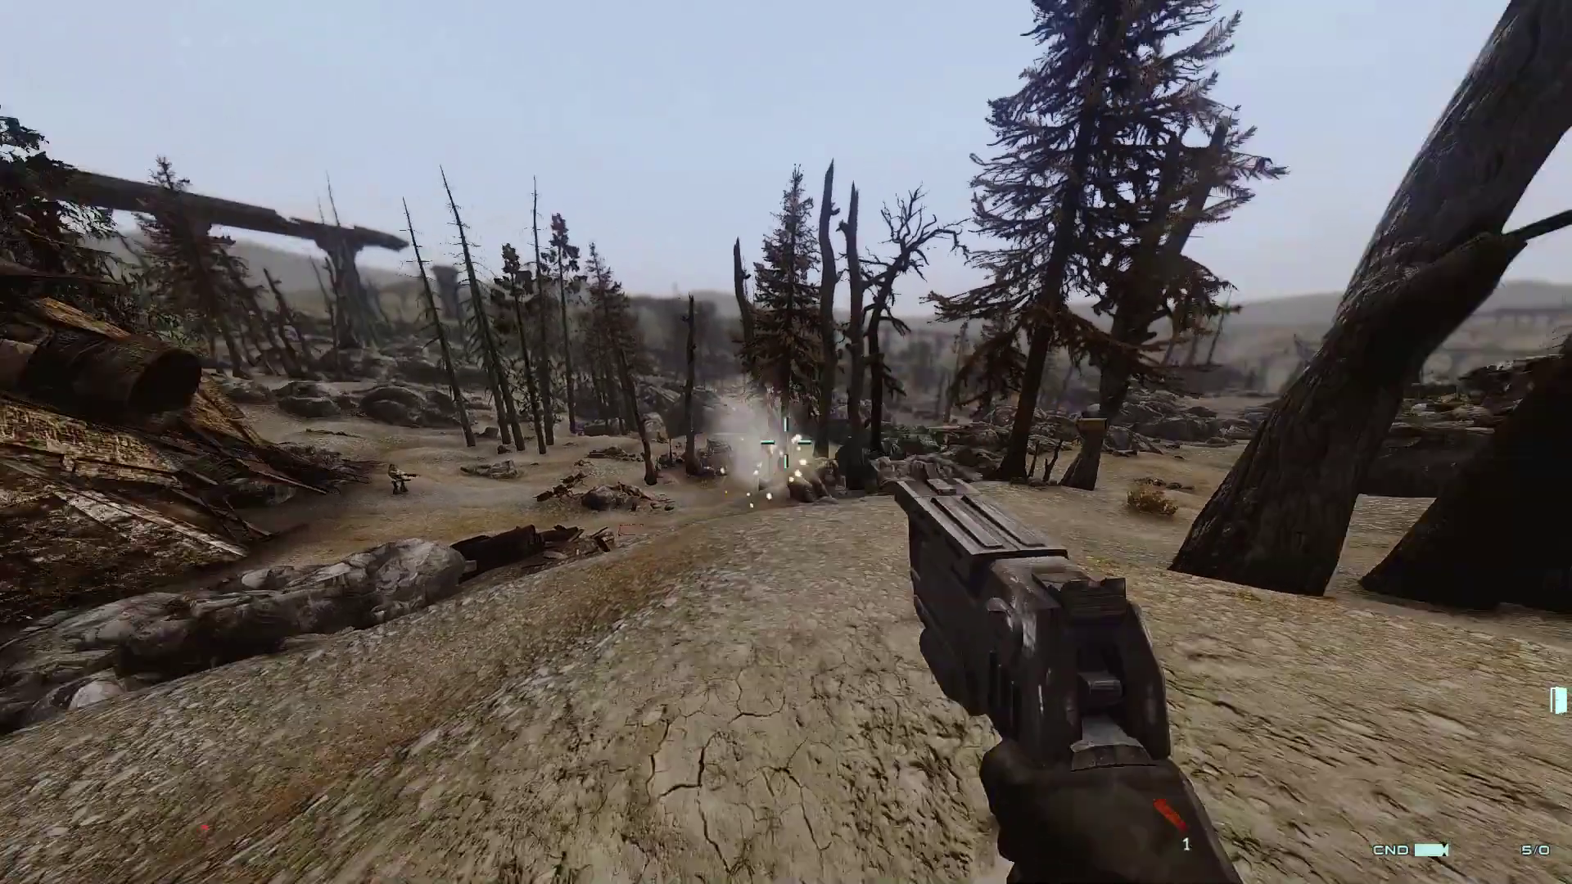
pyautogui.click(786, 442)
pyautogui.click(786, 442)
pyautogui.click(786, 442)
pyautogui.click(787, 442)
pyautogui.click(786, 442)
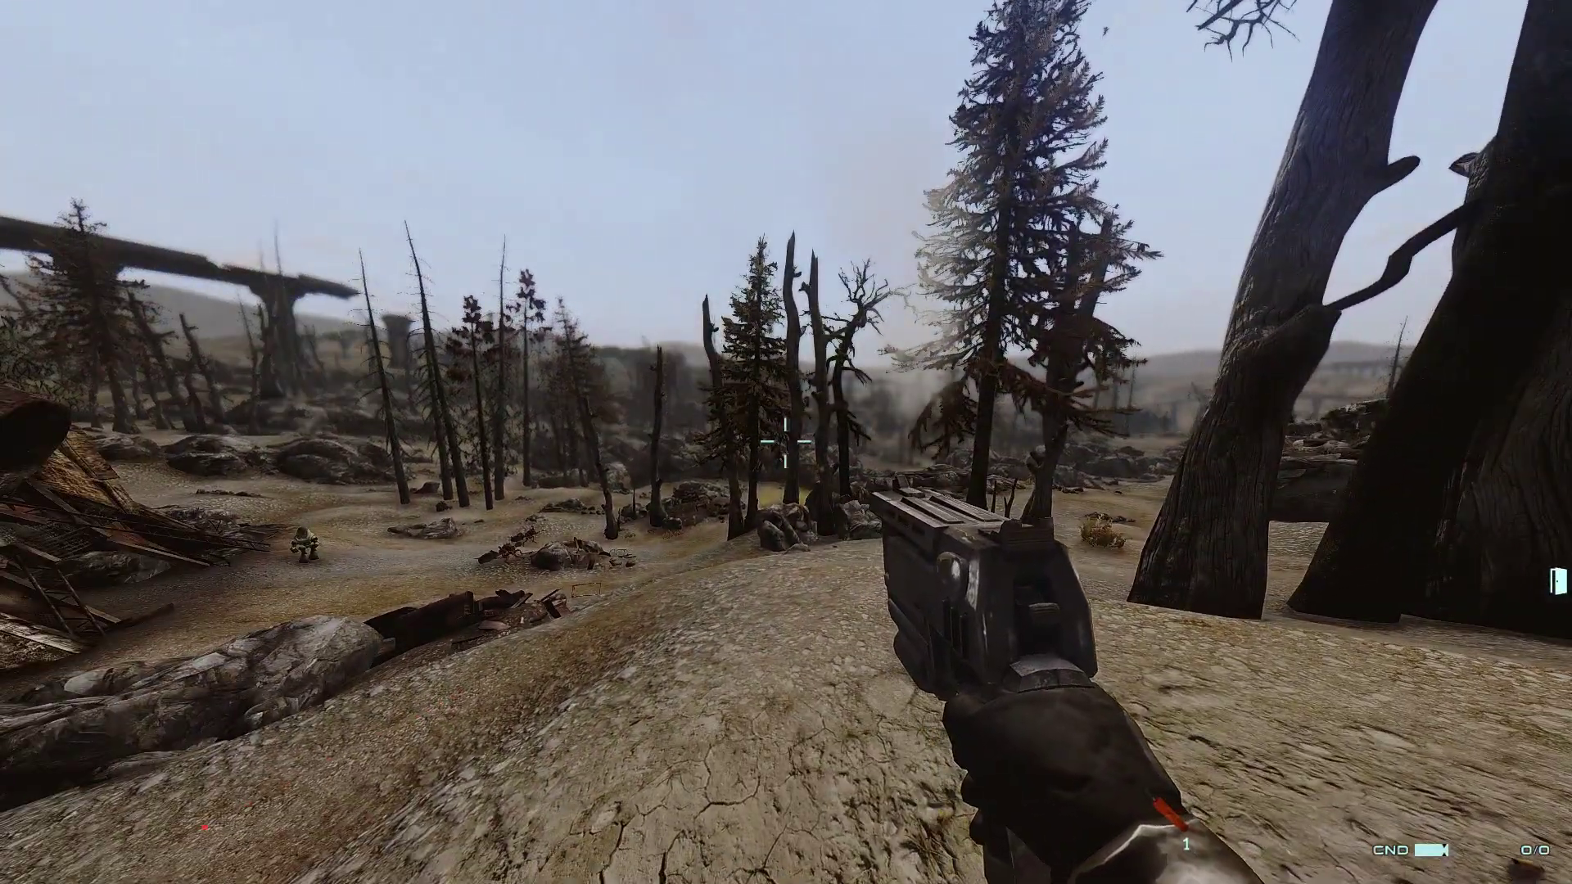
# Equip the 9mm Pistol and walk down the slope through the dead trees
pyautogui.press('q')
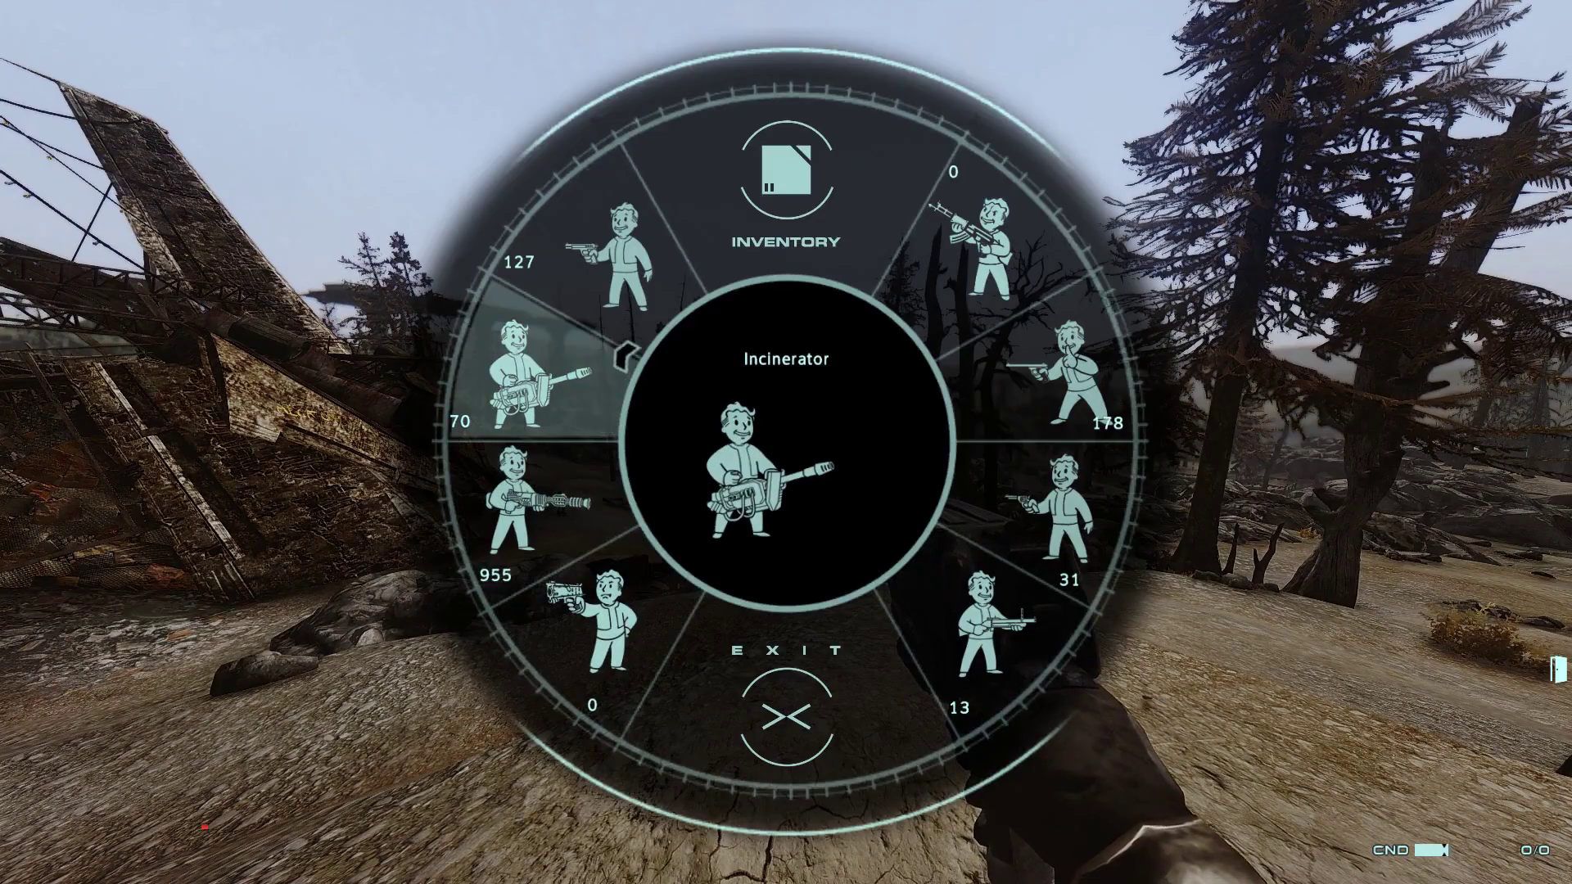
pyautogui.press('q')
pyautogui.press('w')
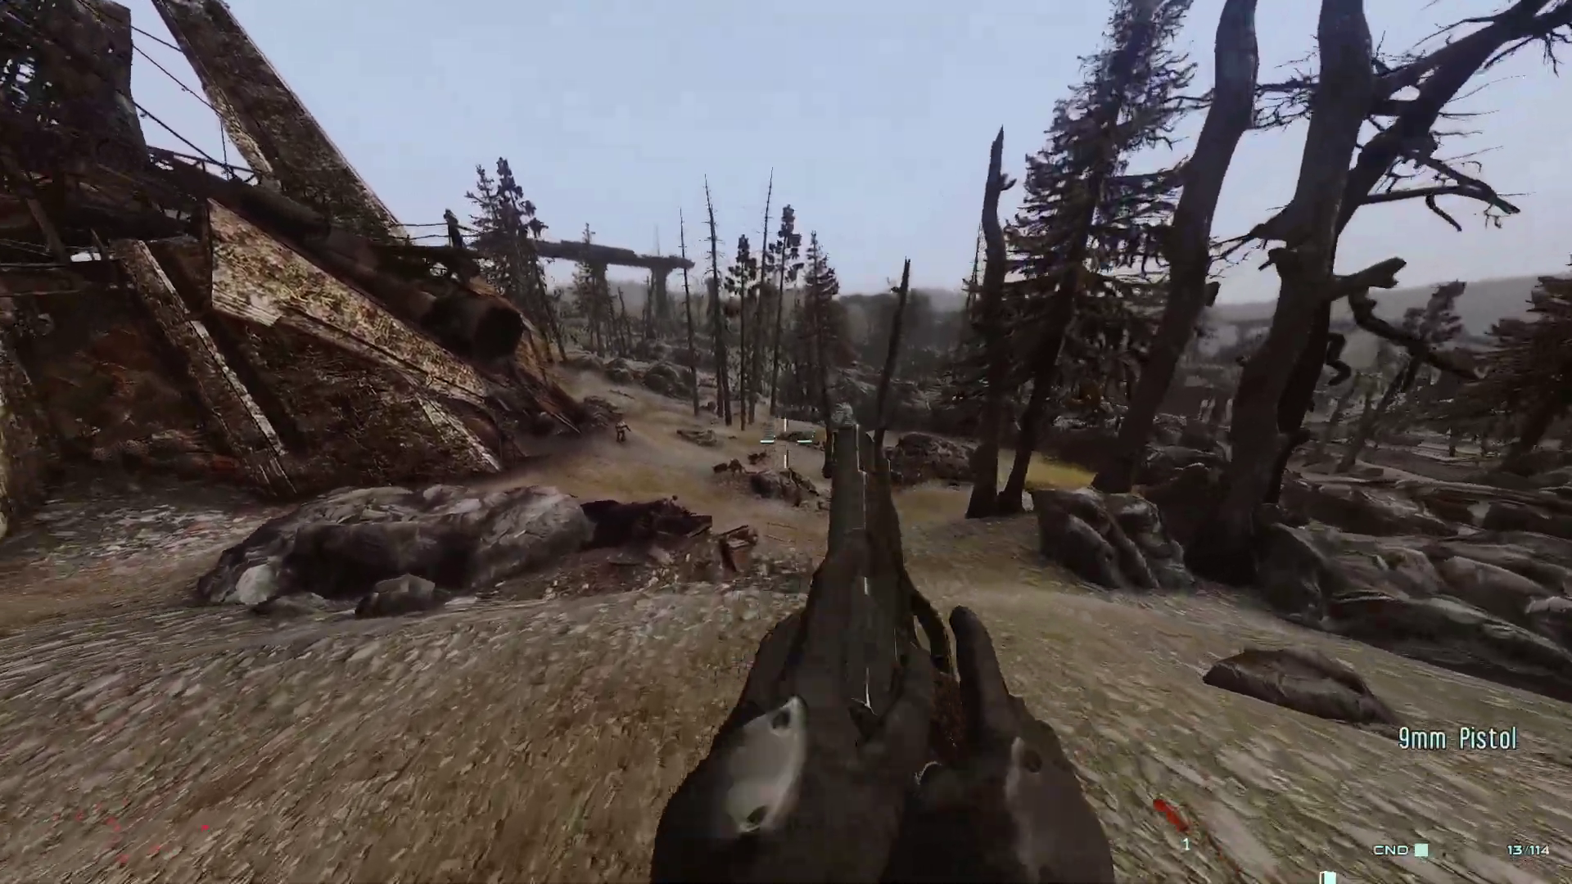
pyautogui.press('w')
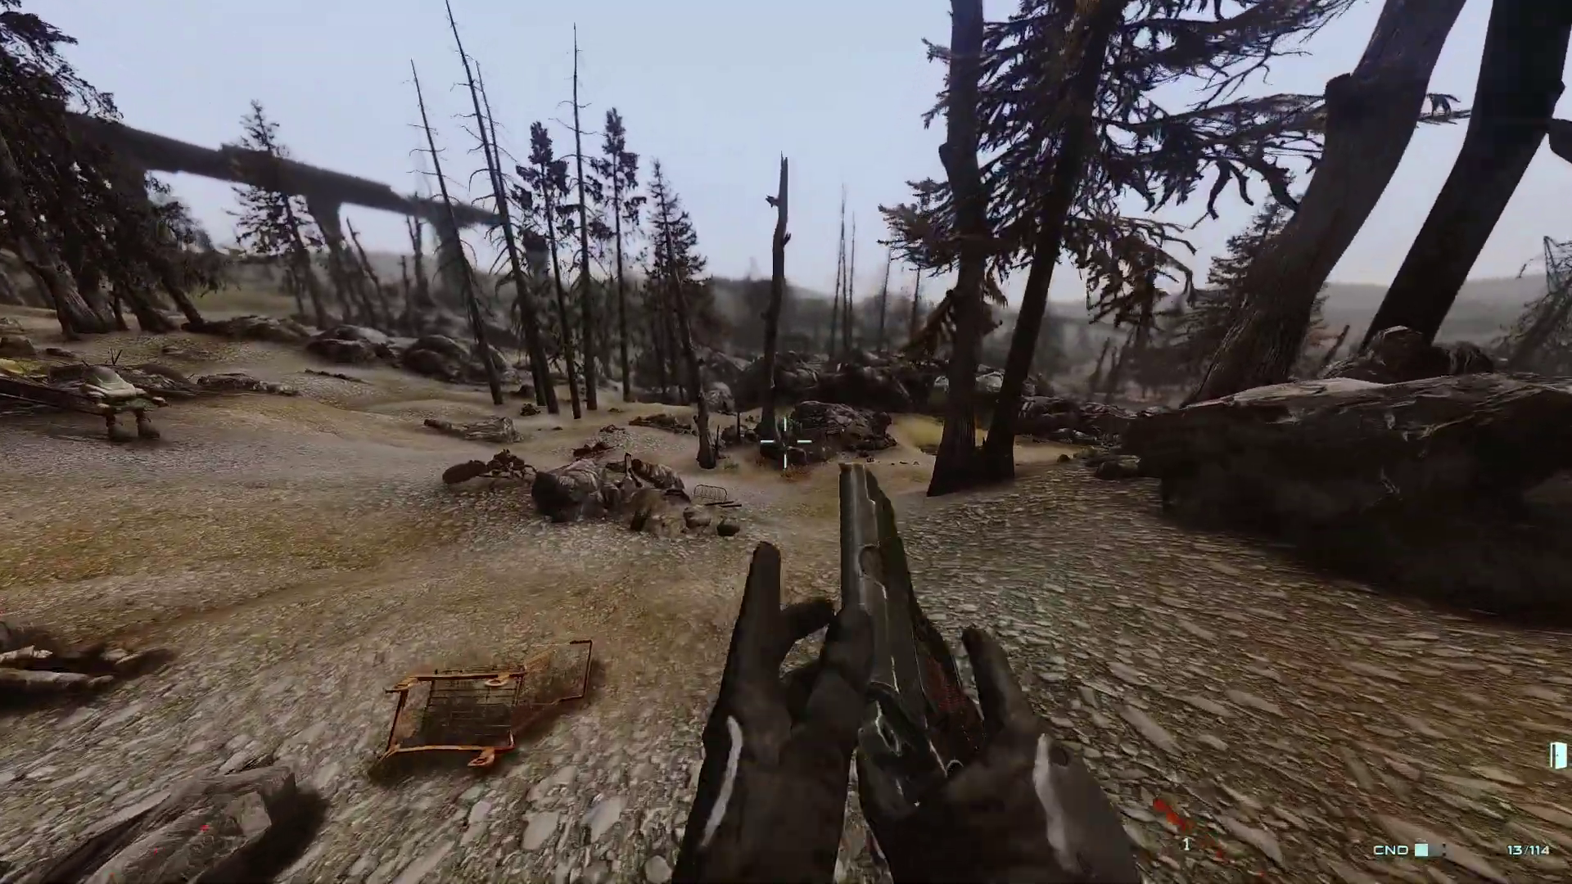
pyautogui.press('w')
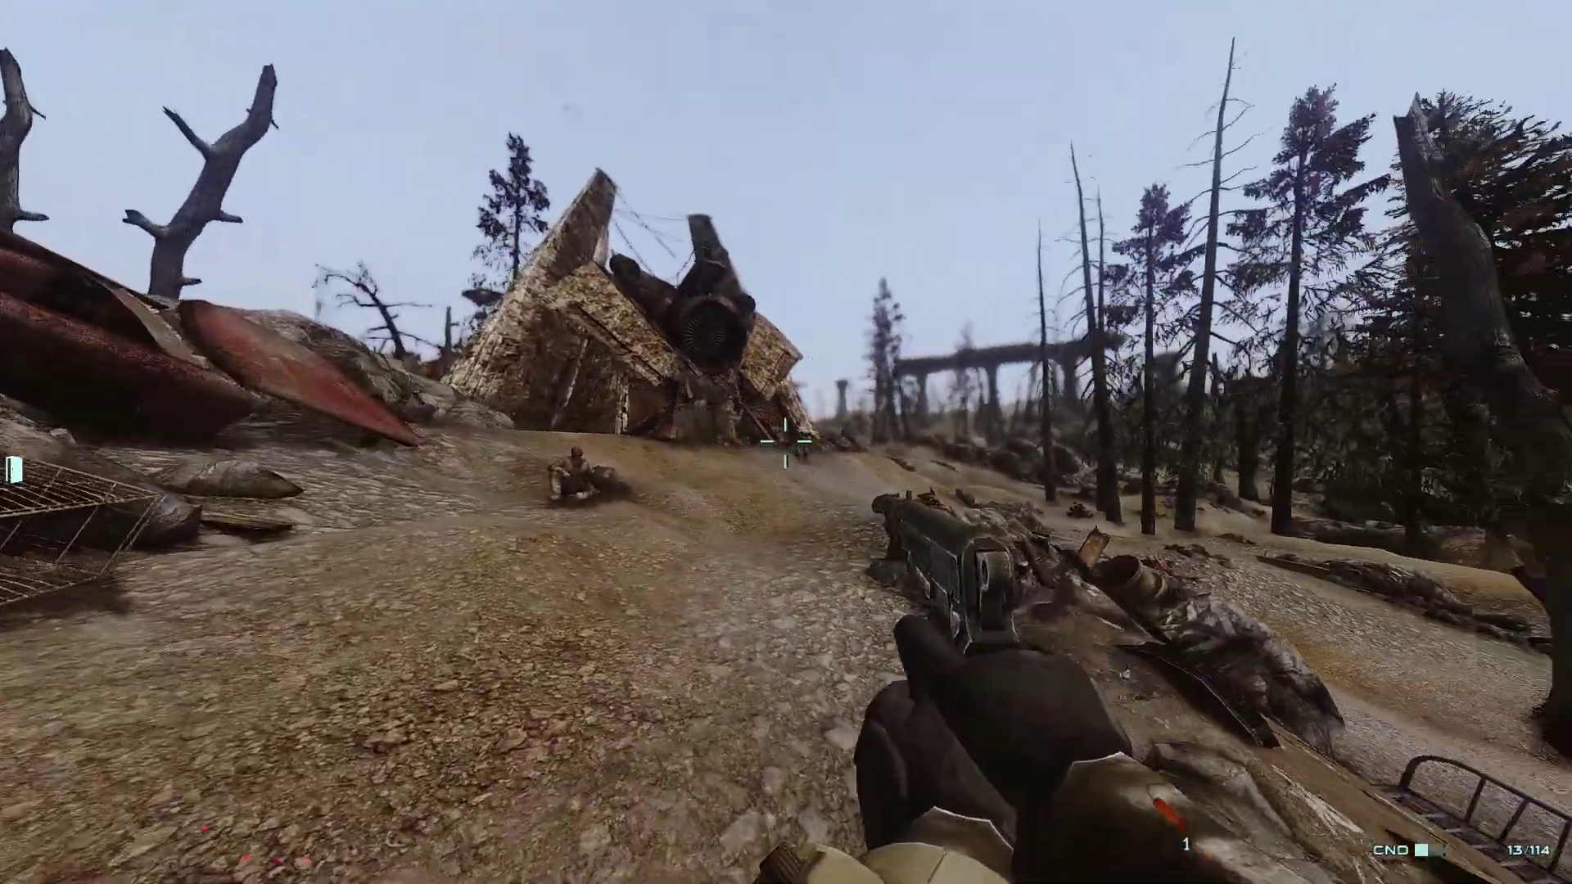
pyautogui.press('w')
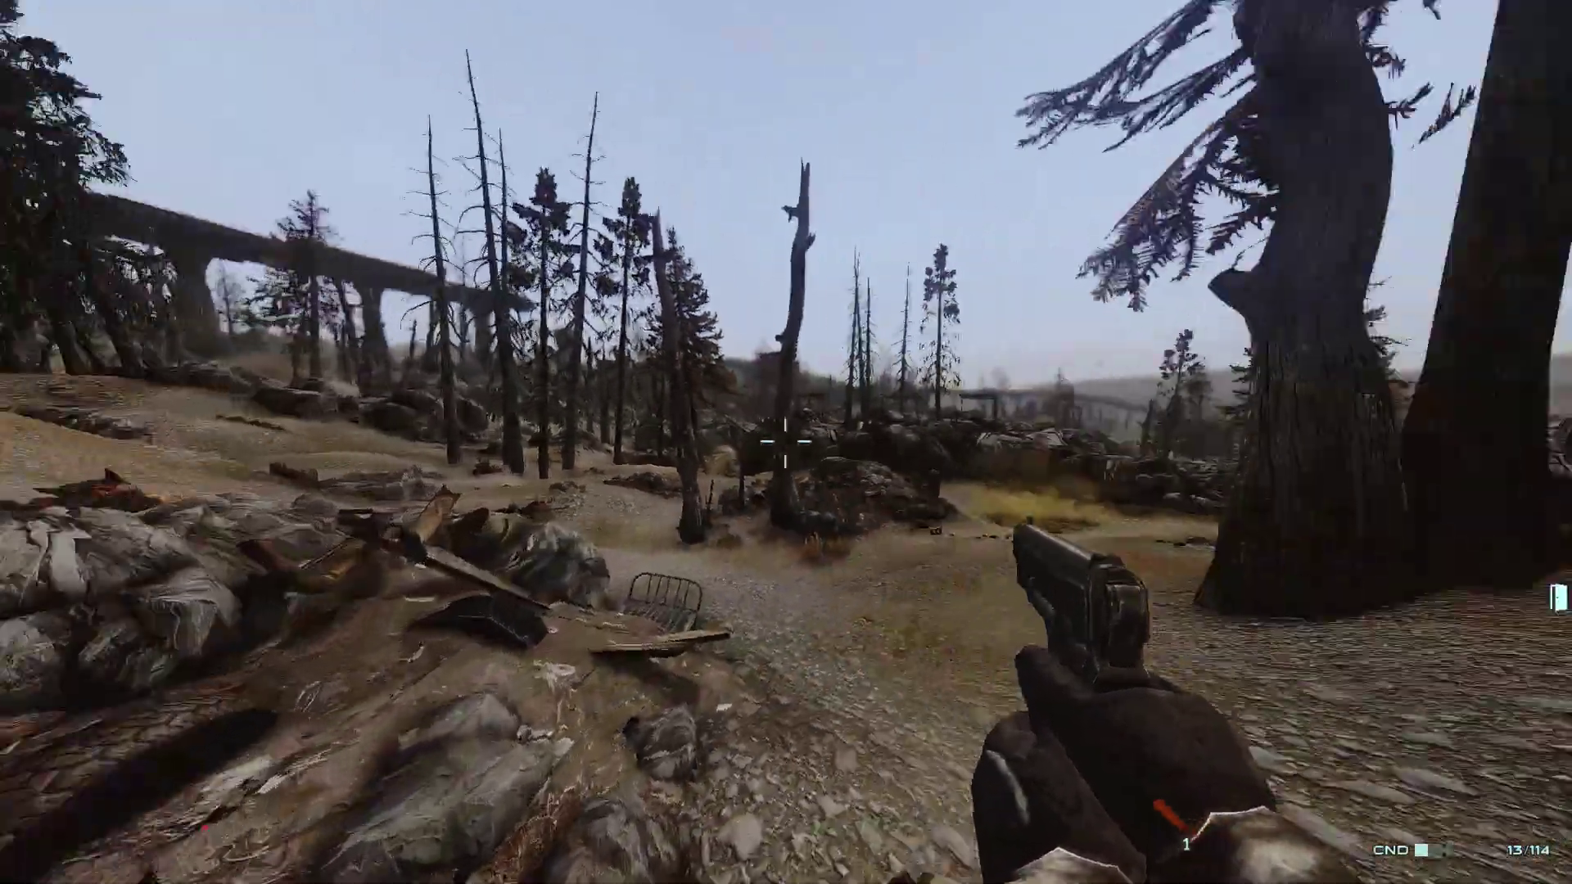
# Switch to third-person view, bring the camera closer and turn the character around near the wreck
pyautogui.press('f')
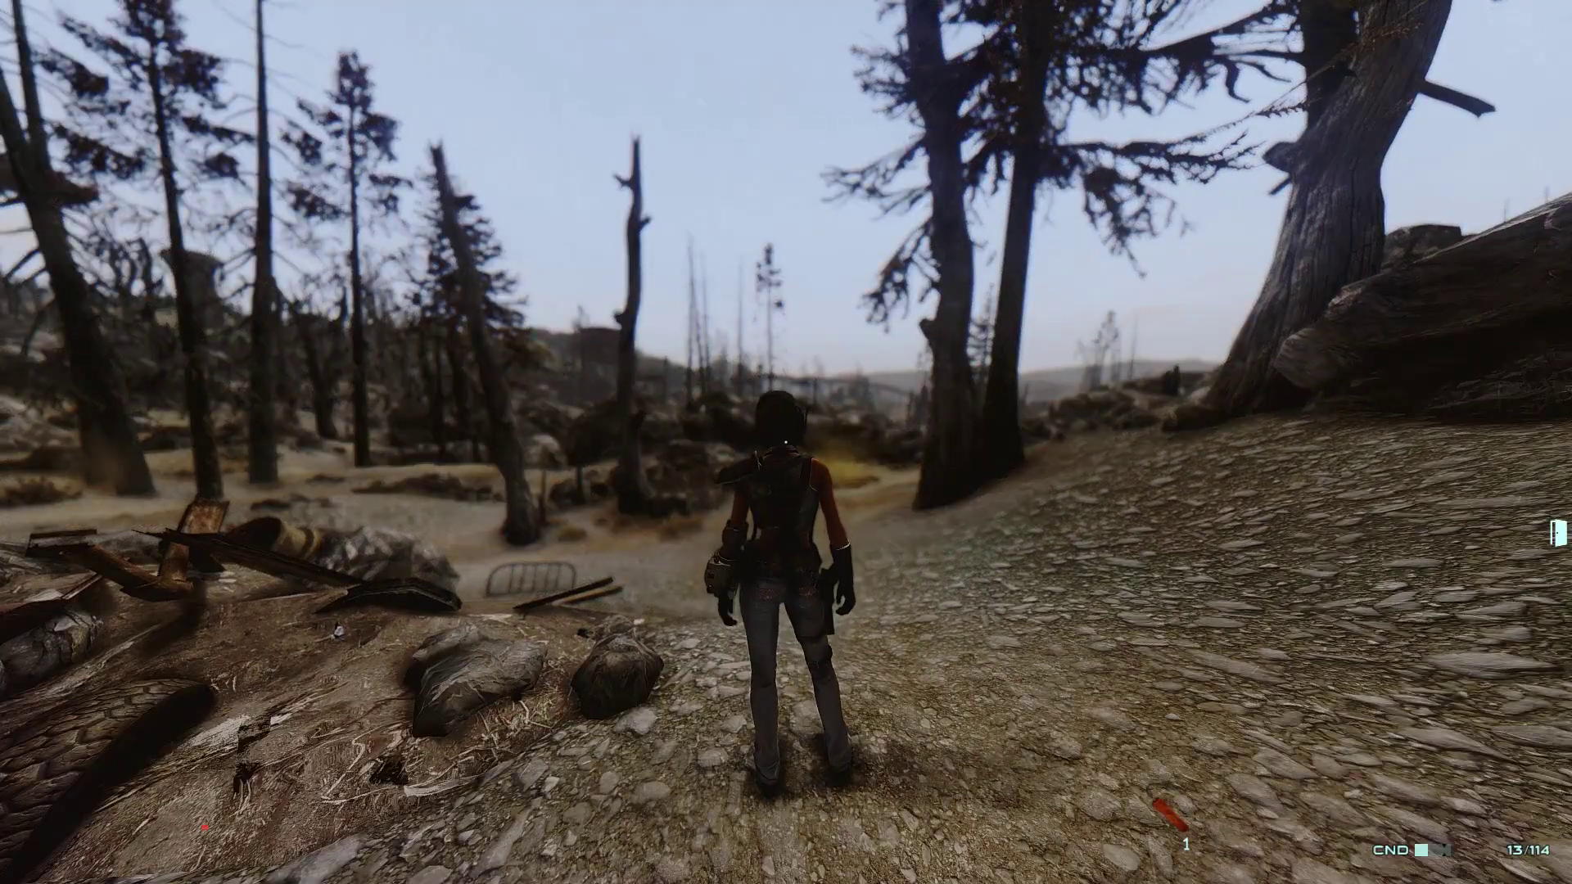
pyautogui.scroll(2, 786, 442)
pyautogui.press('s')
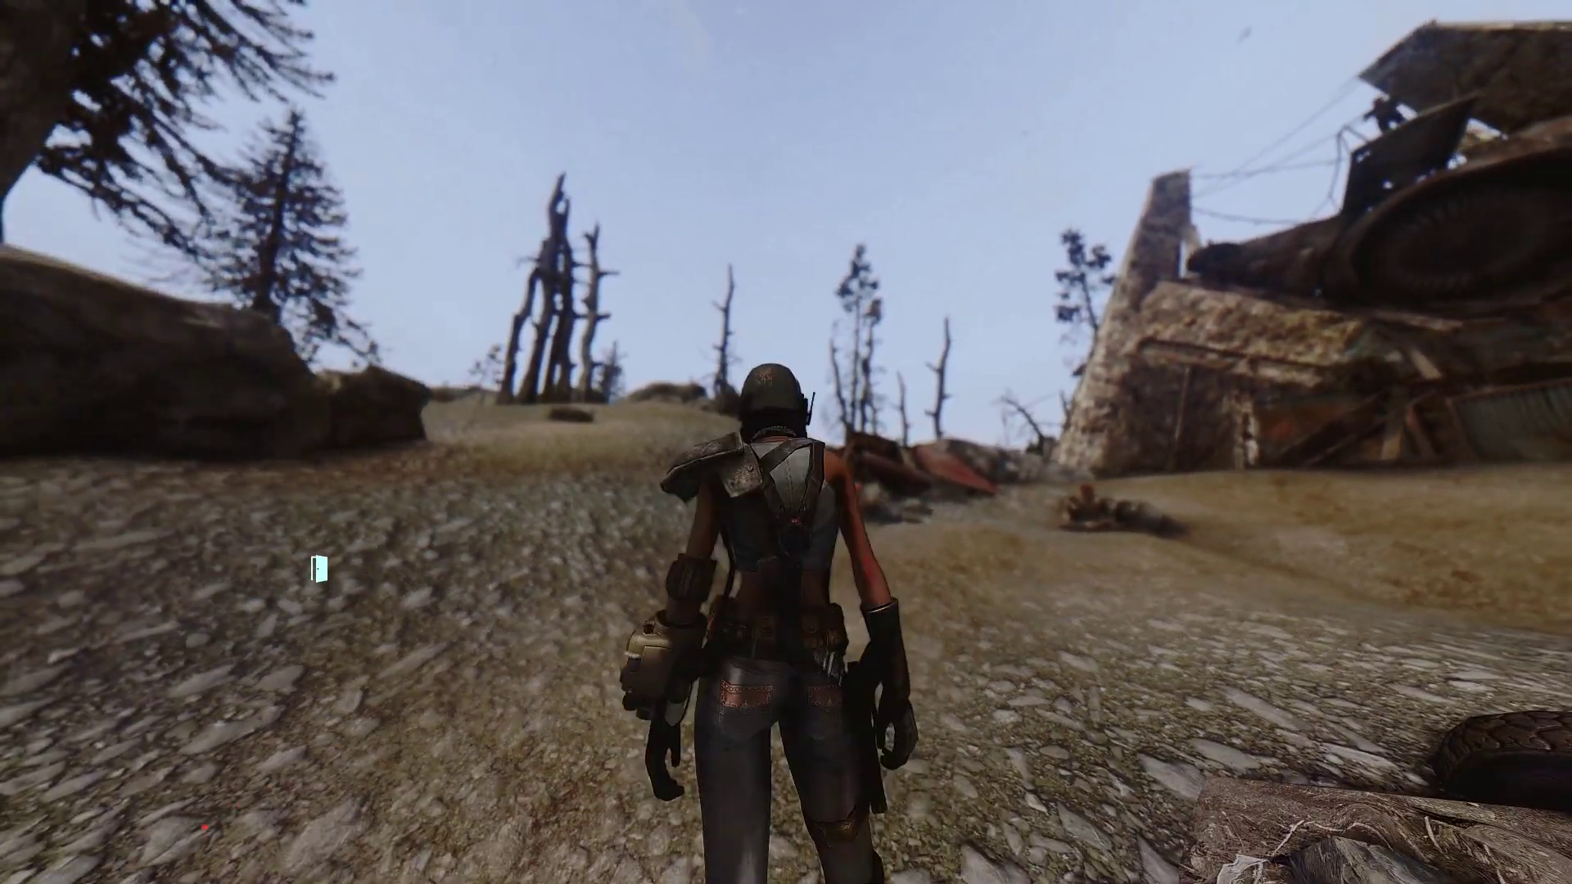
# Quit the game to the desktop with a console command
pyautogui.press('`')
pyautogui.write('ql')
pyautogui.press('Return')
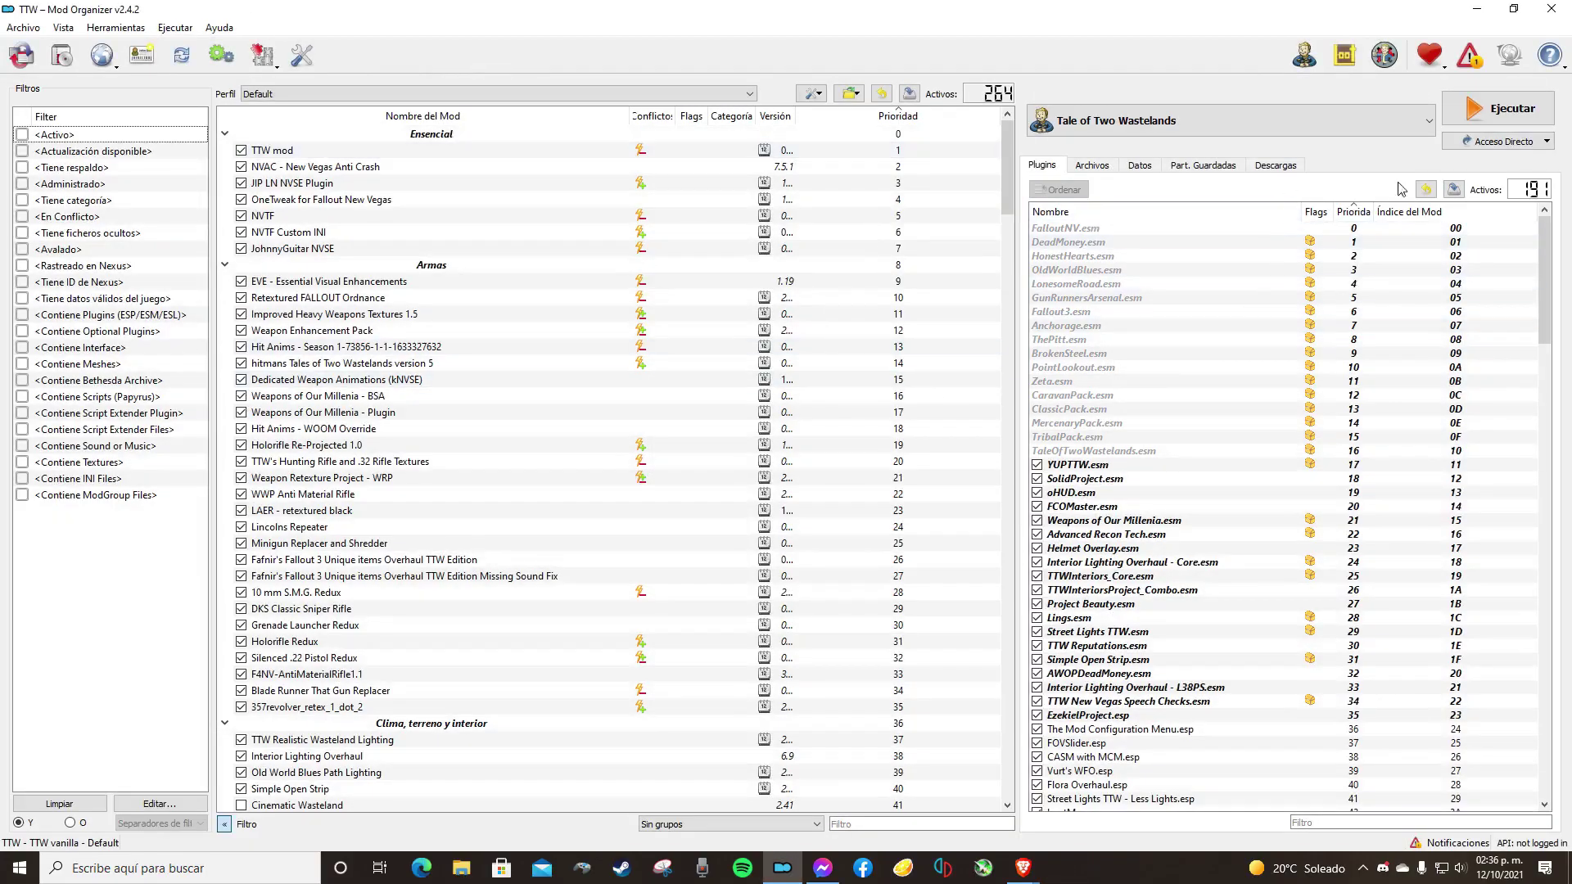
# Minimize Mod Organizer, open the Documents folder in File Explorer and select the TTW mod.rar archive
pyautogui.click(1477, 9)
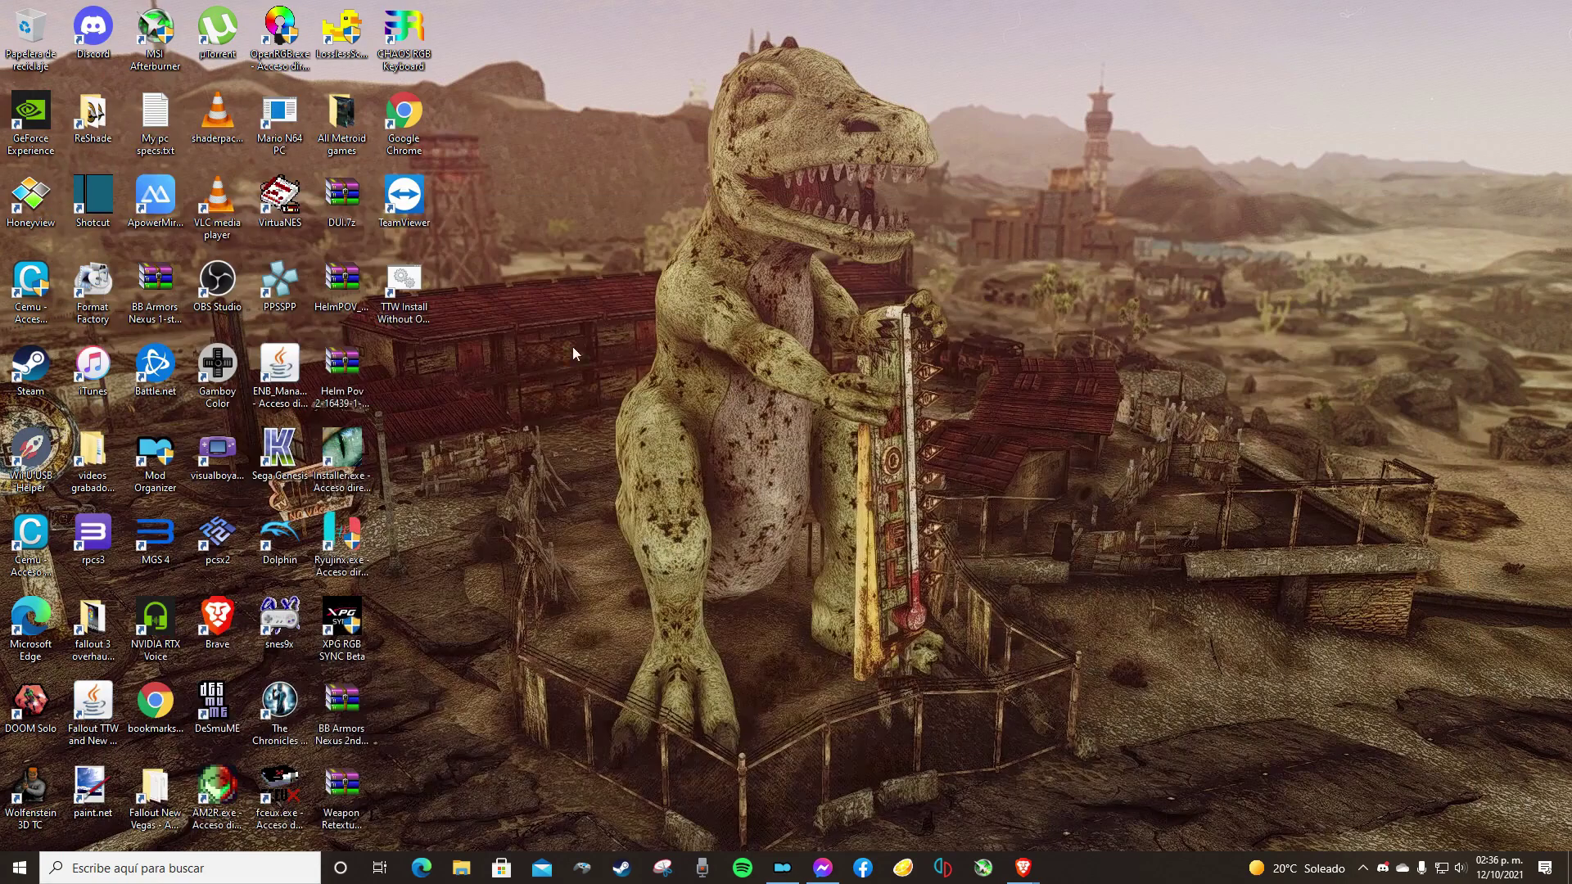
pyautogui.click(461, 867)
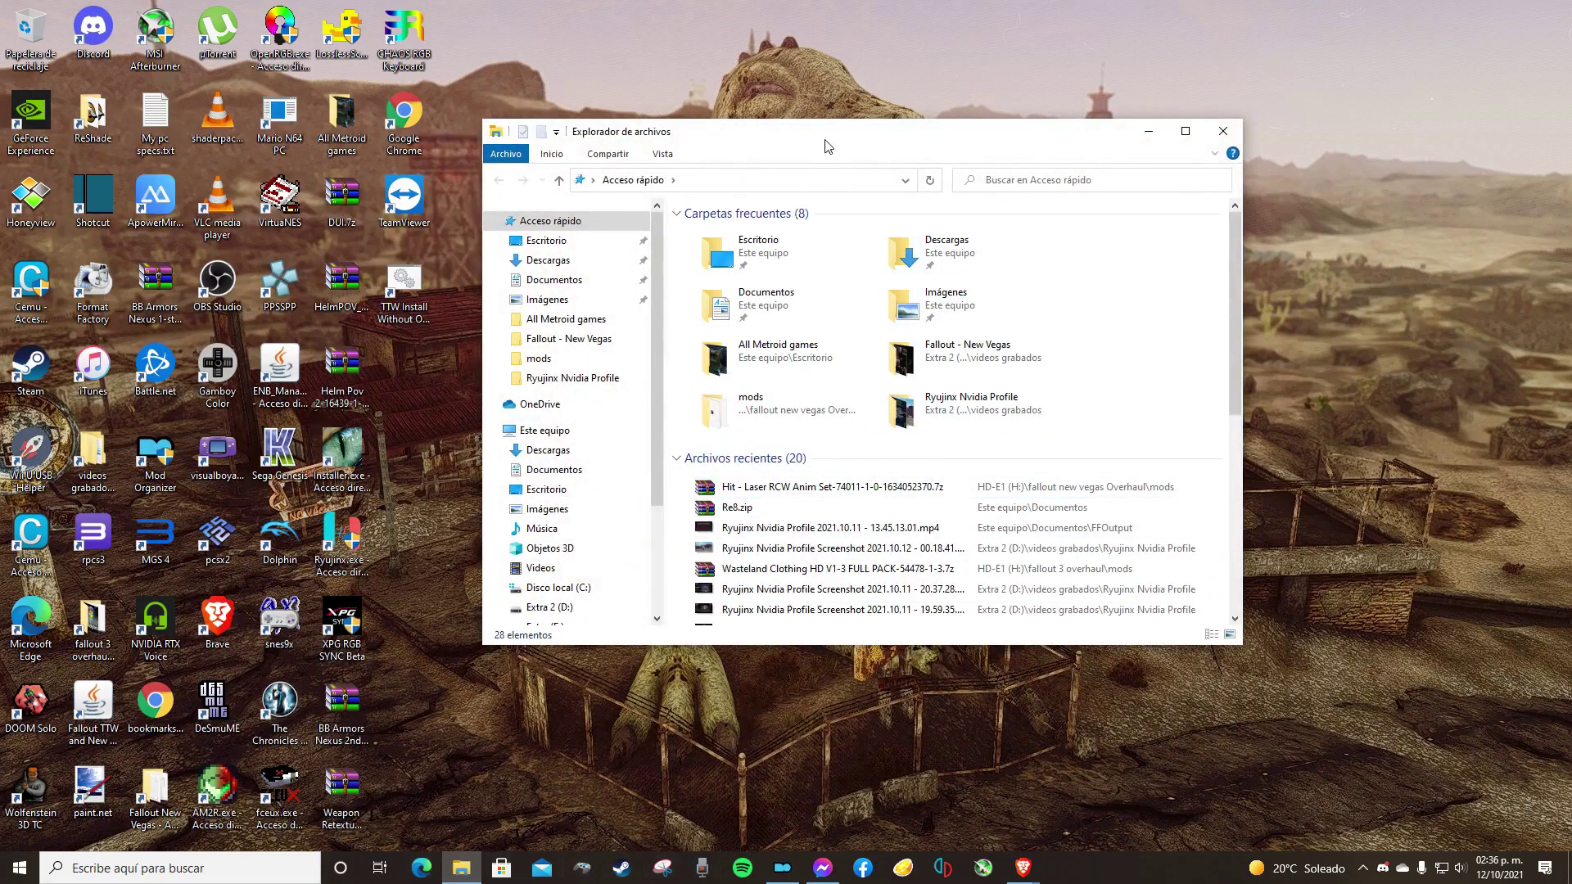
pyautogui.moveTo(825, 145); pyautogui.dragTo(774, 168)
pyautogui.click(508, 494)
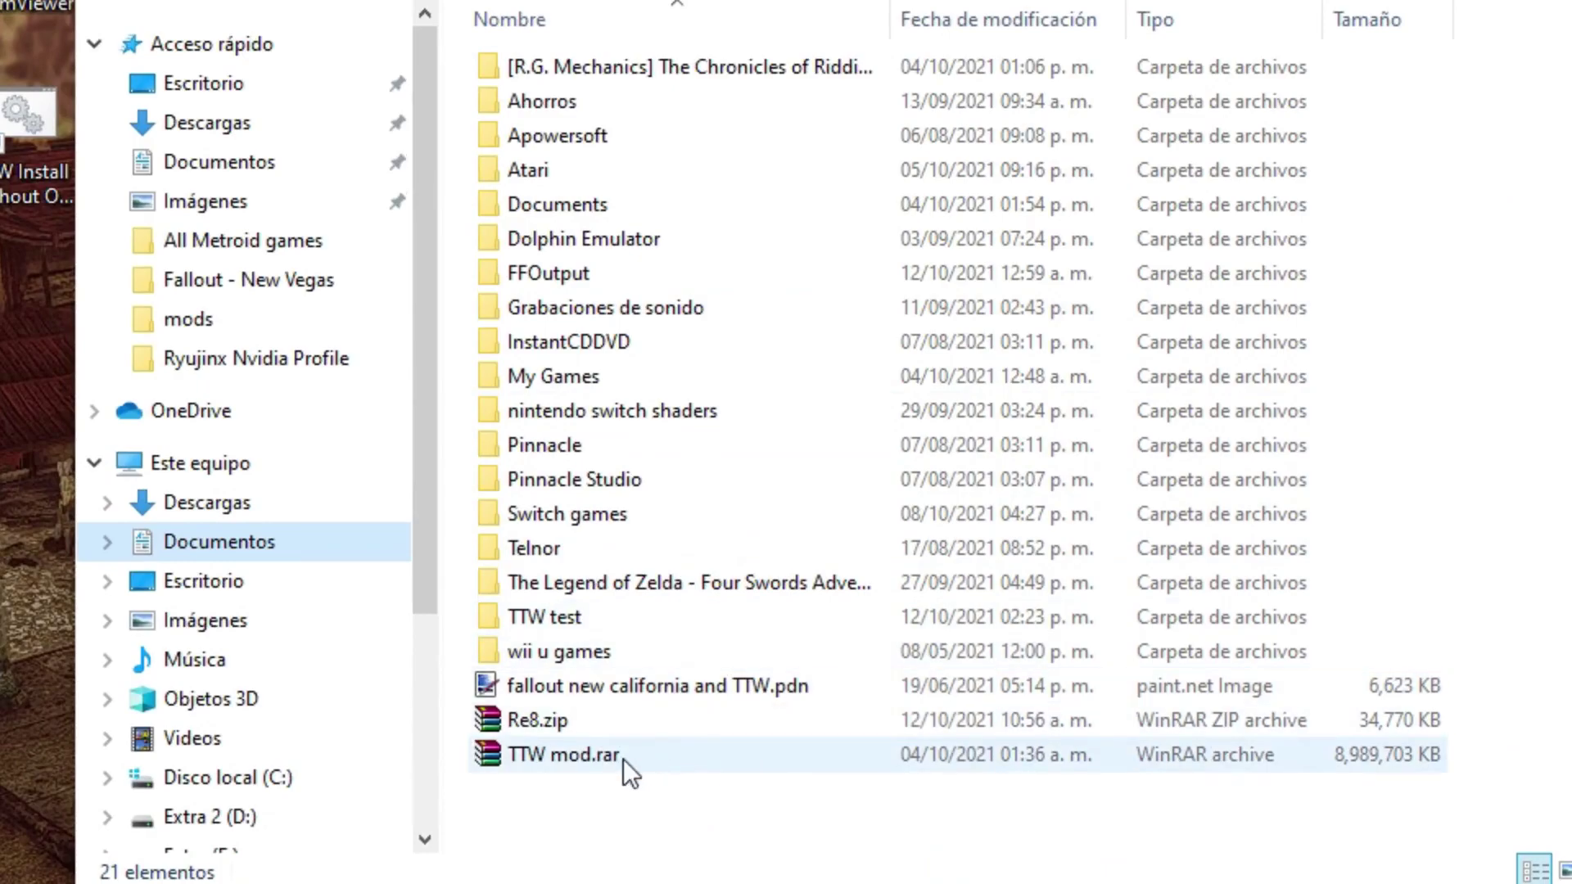
pyautogui.click(588, 755)
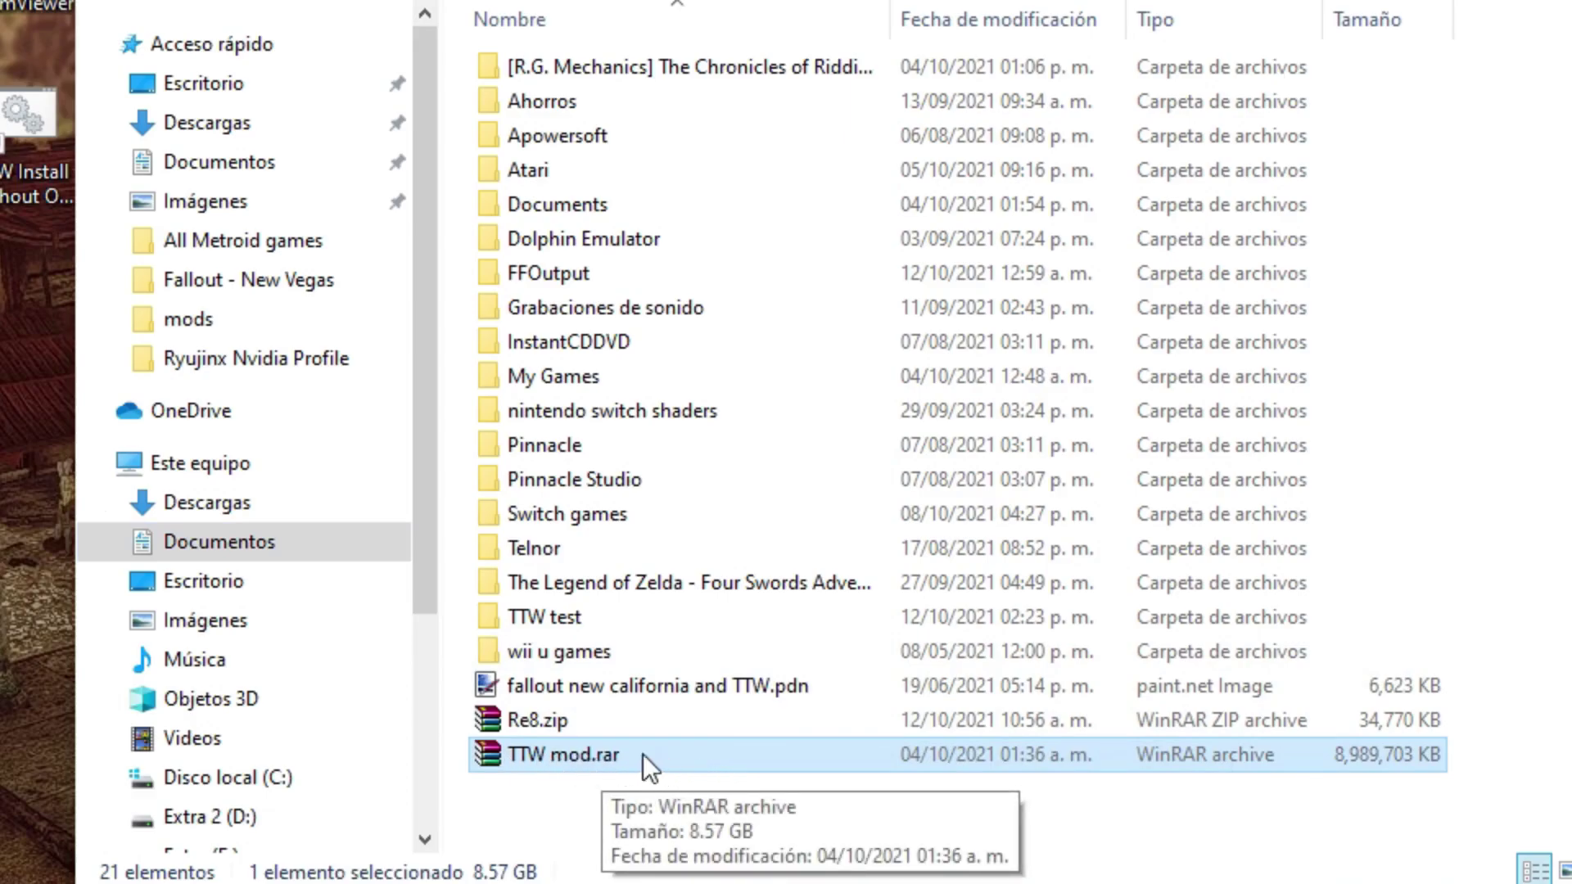
# Open the TTW mod.rar archive, look through the files in its TTW mod folder and close the archive
pyautogui.doubleClick(597, 755)
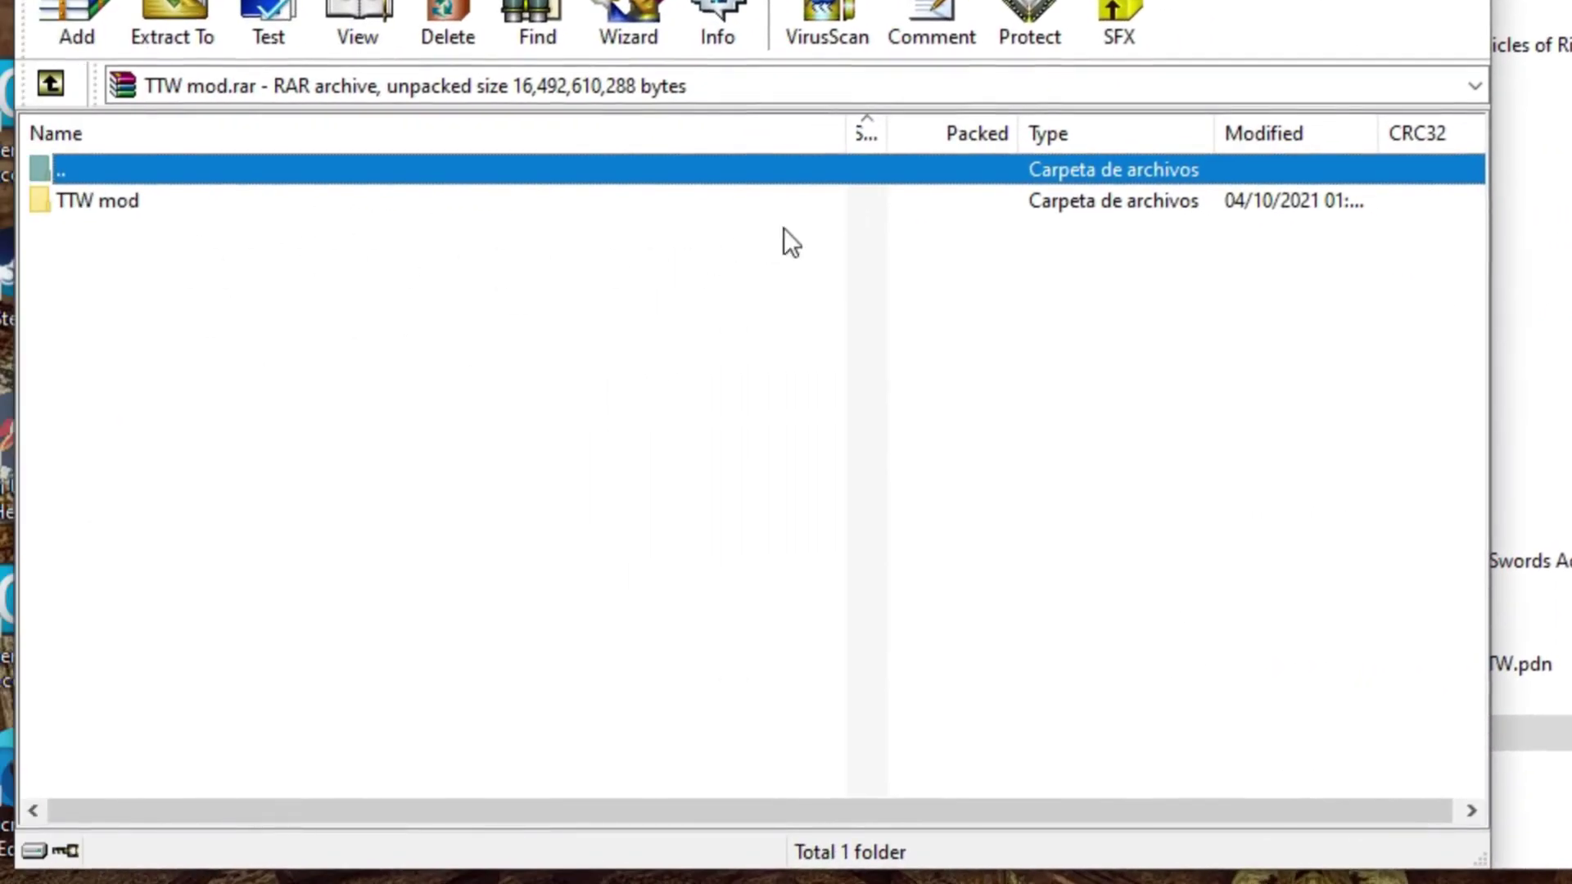
pyautogui.click(992, 257)
pyautogui.doubleClick(96, 204)
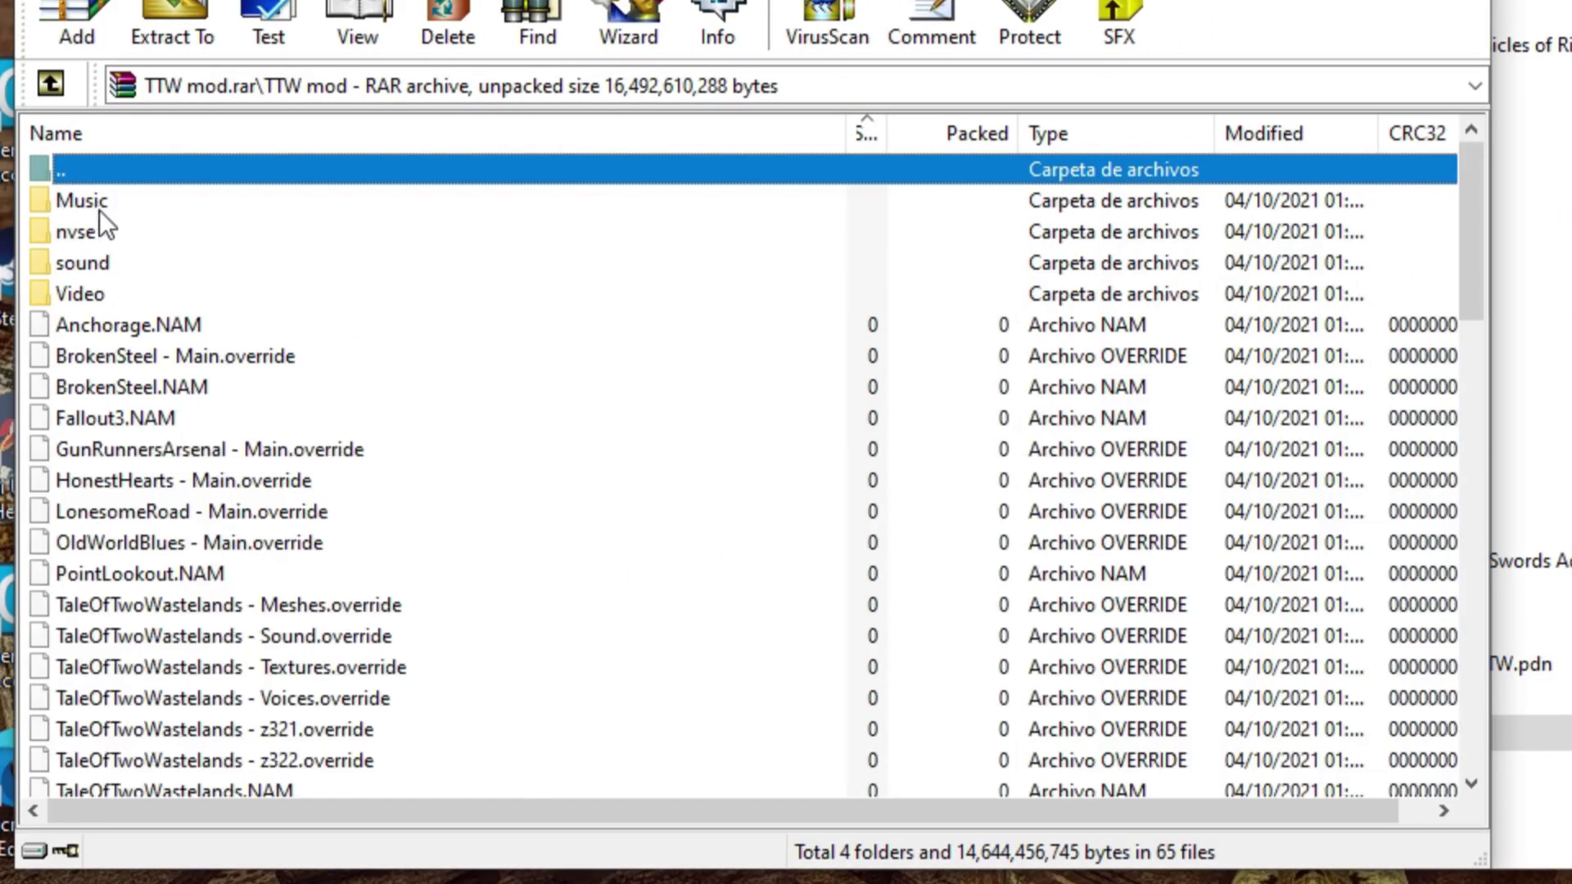
pyautogui.scroll(-15, 365, 492)
pyautogui.scroll(4, 390, 447)
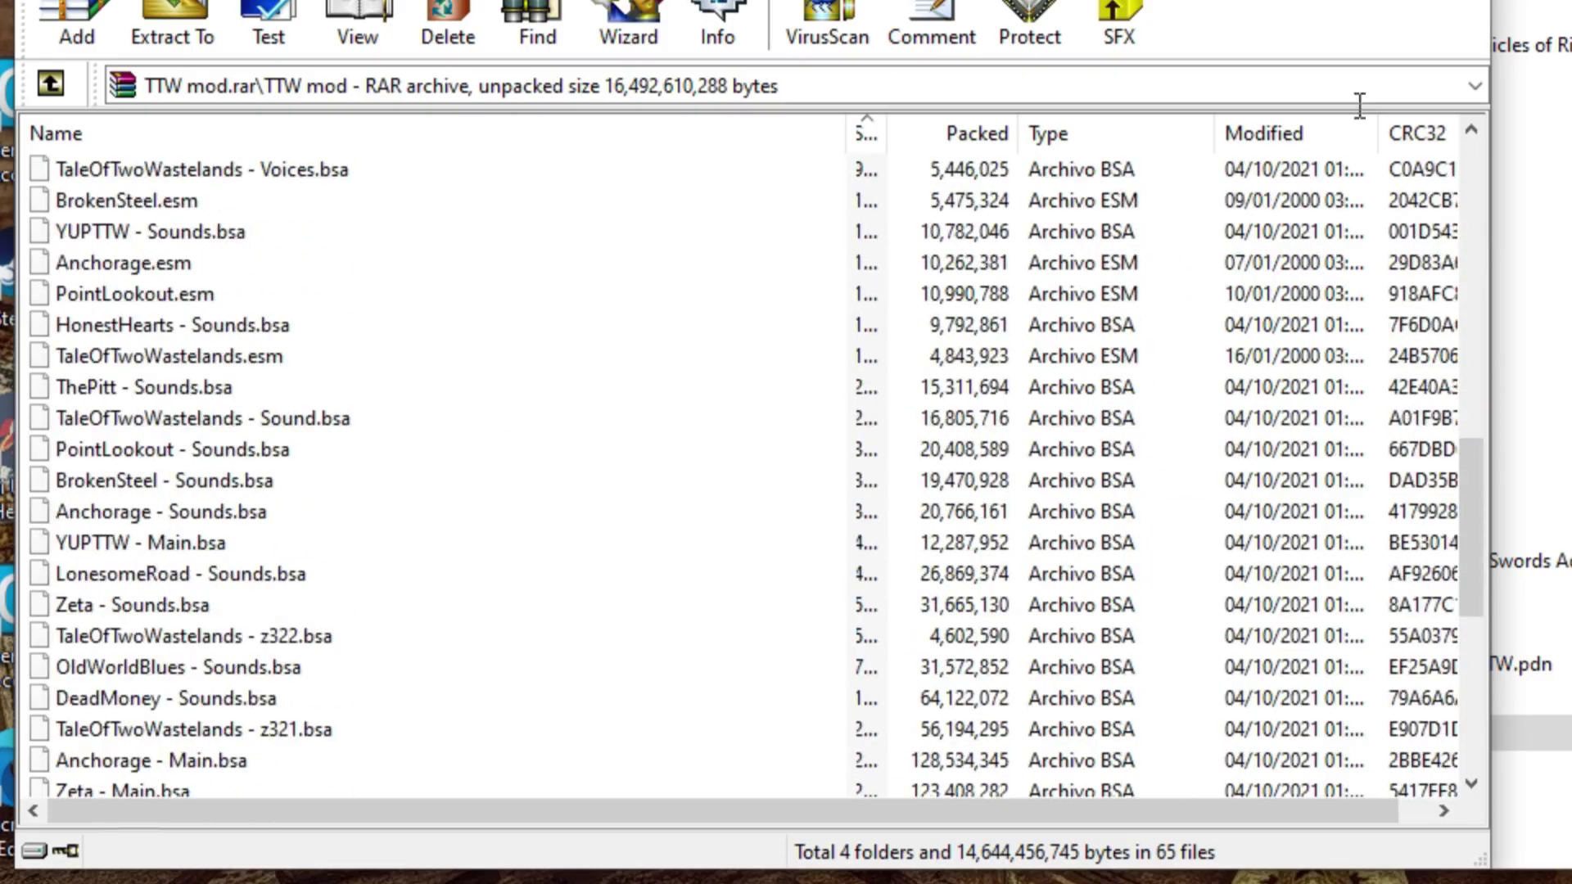
pyautogui.press('Escape')
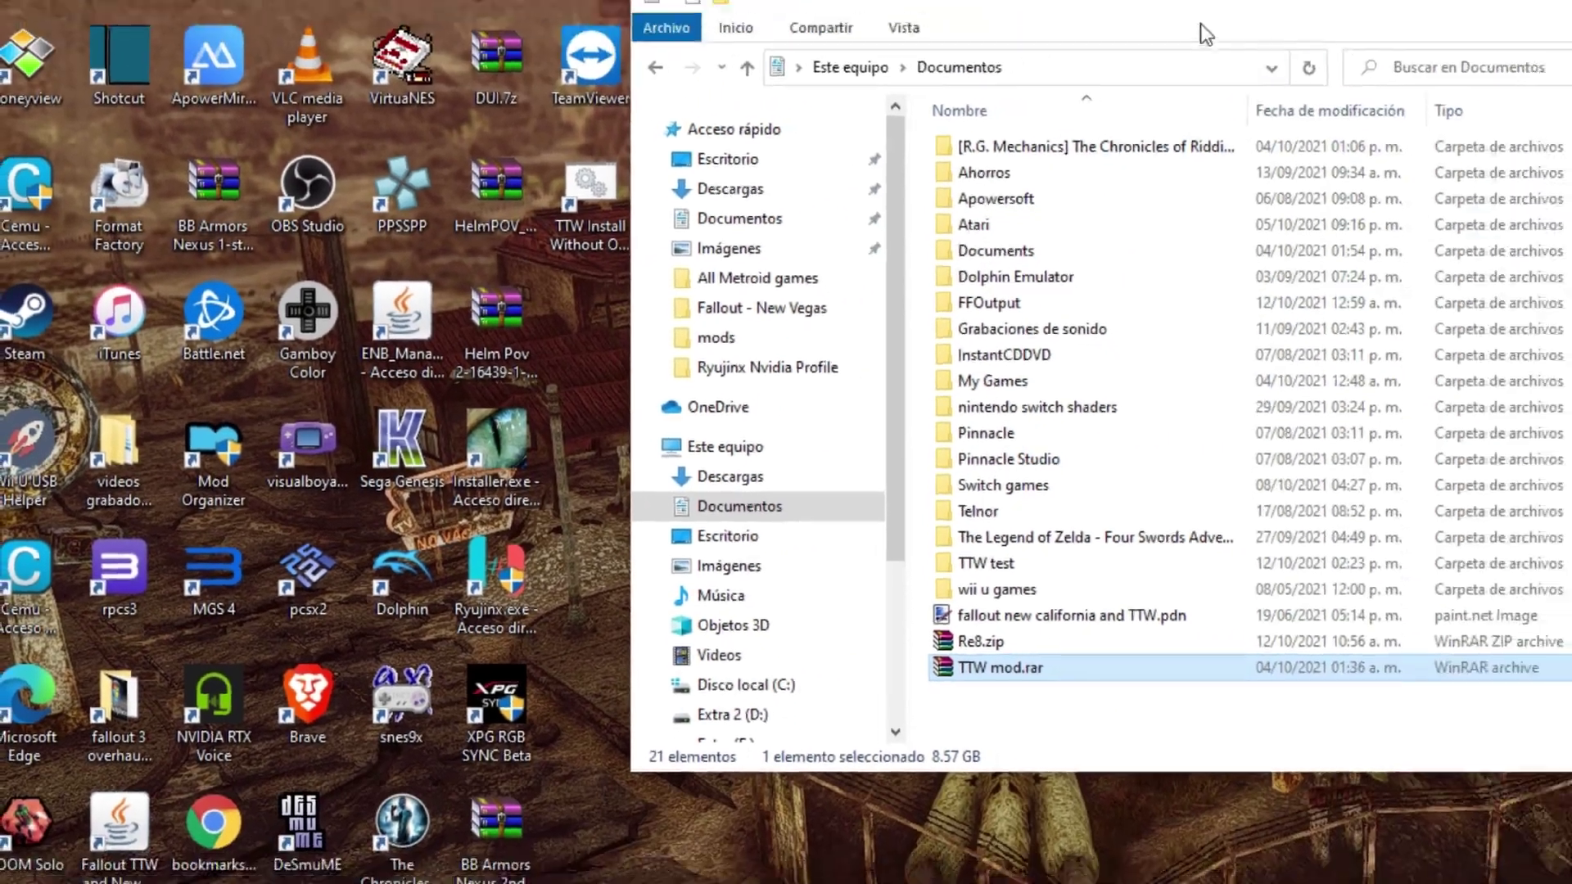
# Reposition the Documents window, list the computer's drives, look inside the Install games (G:) drive and return to the drive list
pyautogui.moveTo(769, 157); pyautogui.dragTo(817, 108)
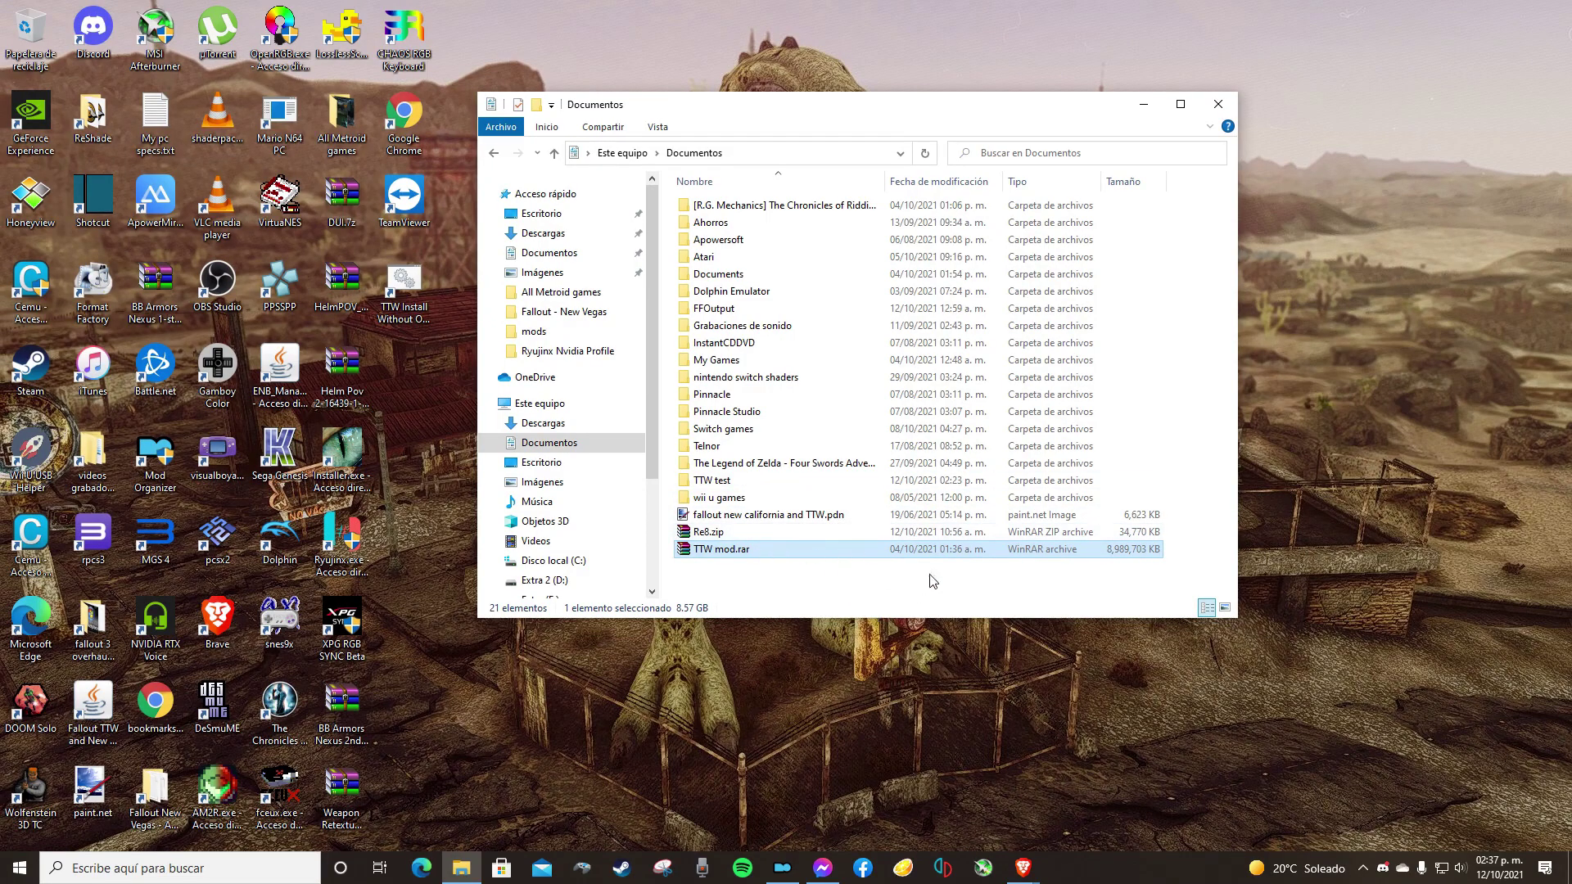
pyautogui.moveTo(825, 117); pyautogui.dragTo(543, 121)
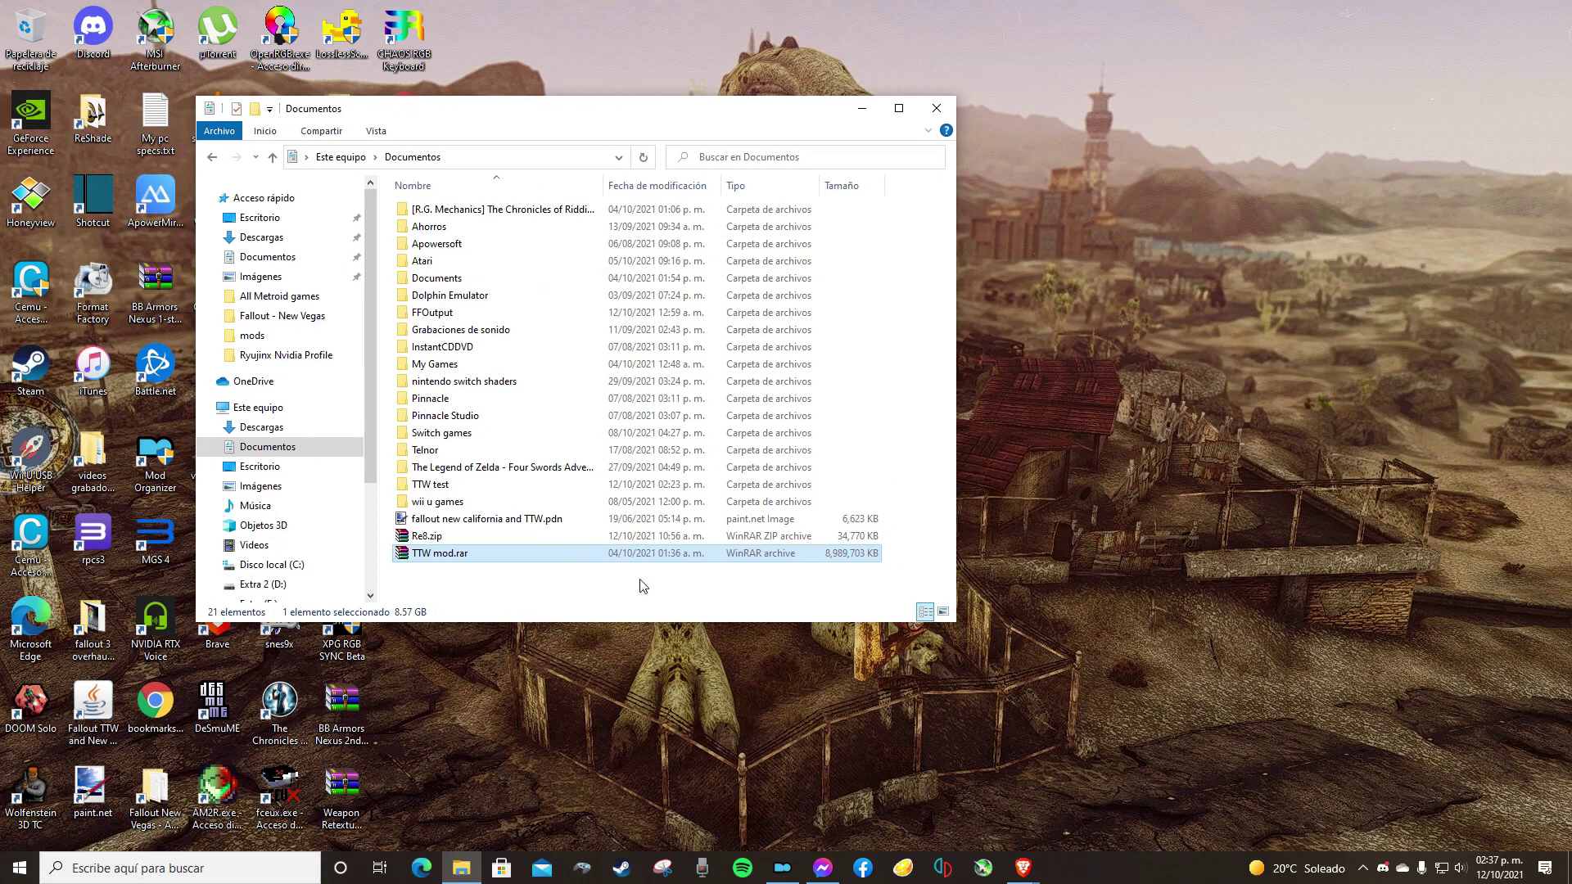
pyautogui.click(277, 407)
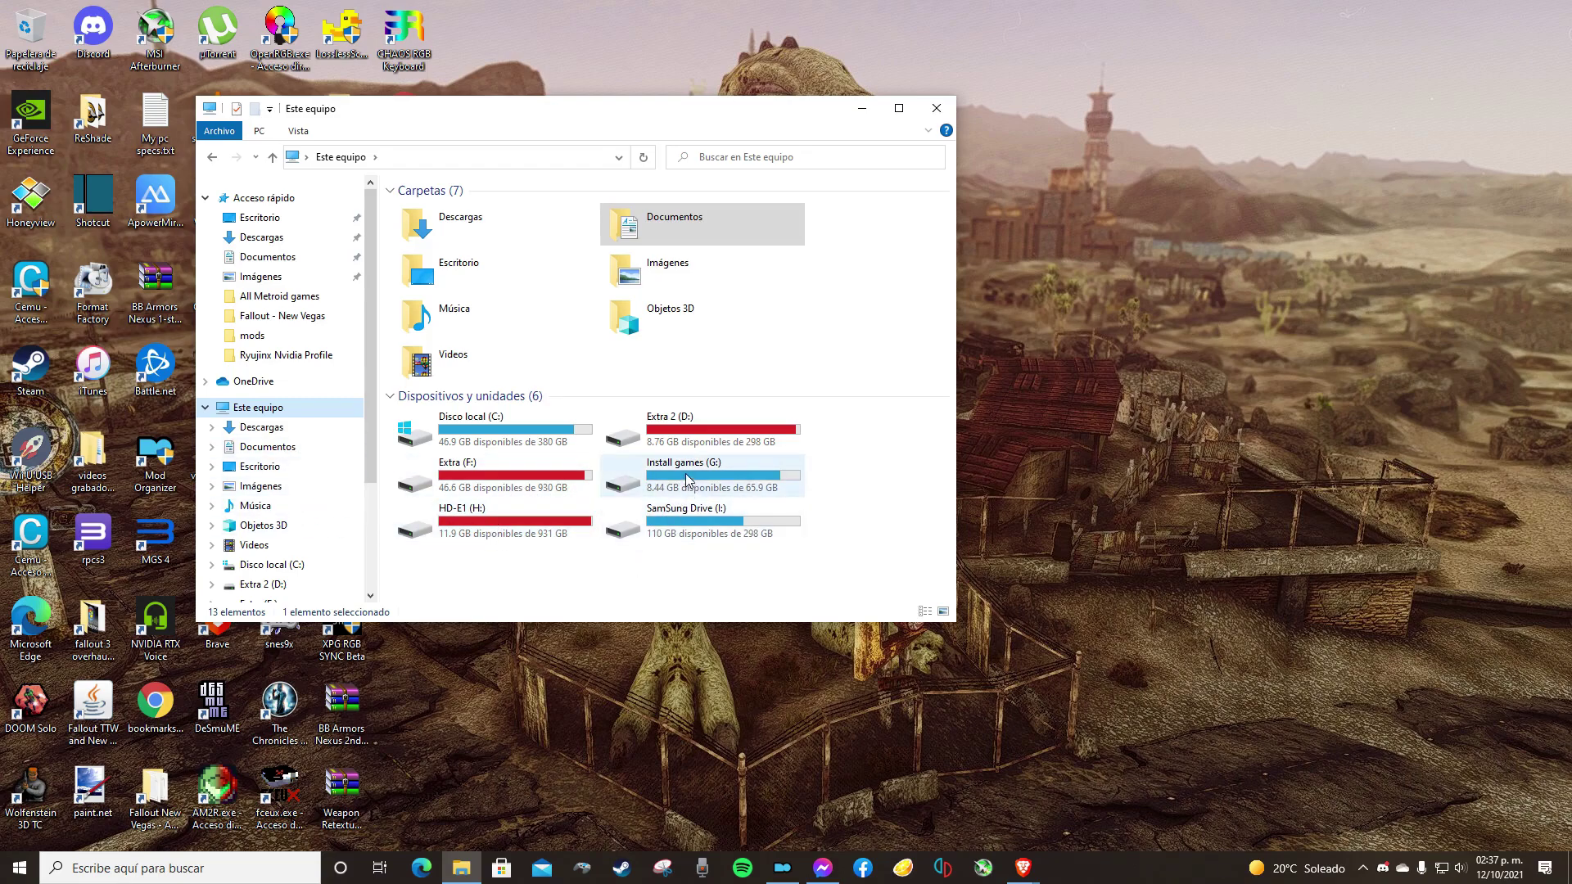
pyautogui.moveTo(688, 480)
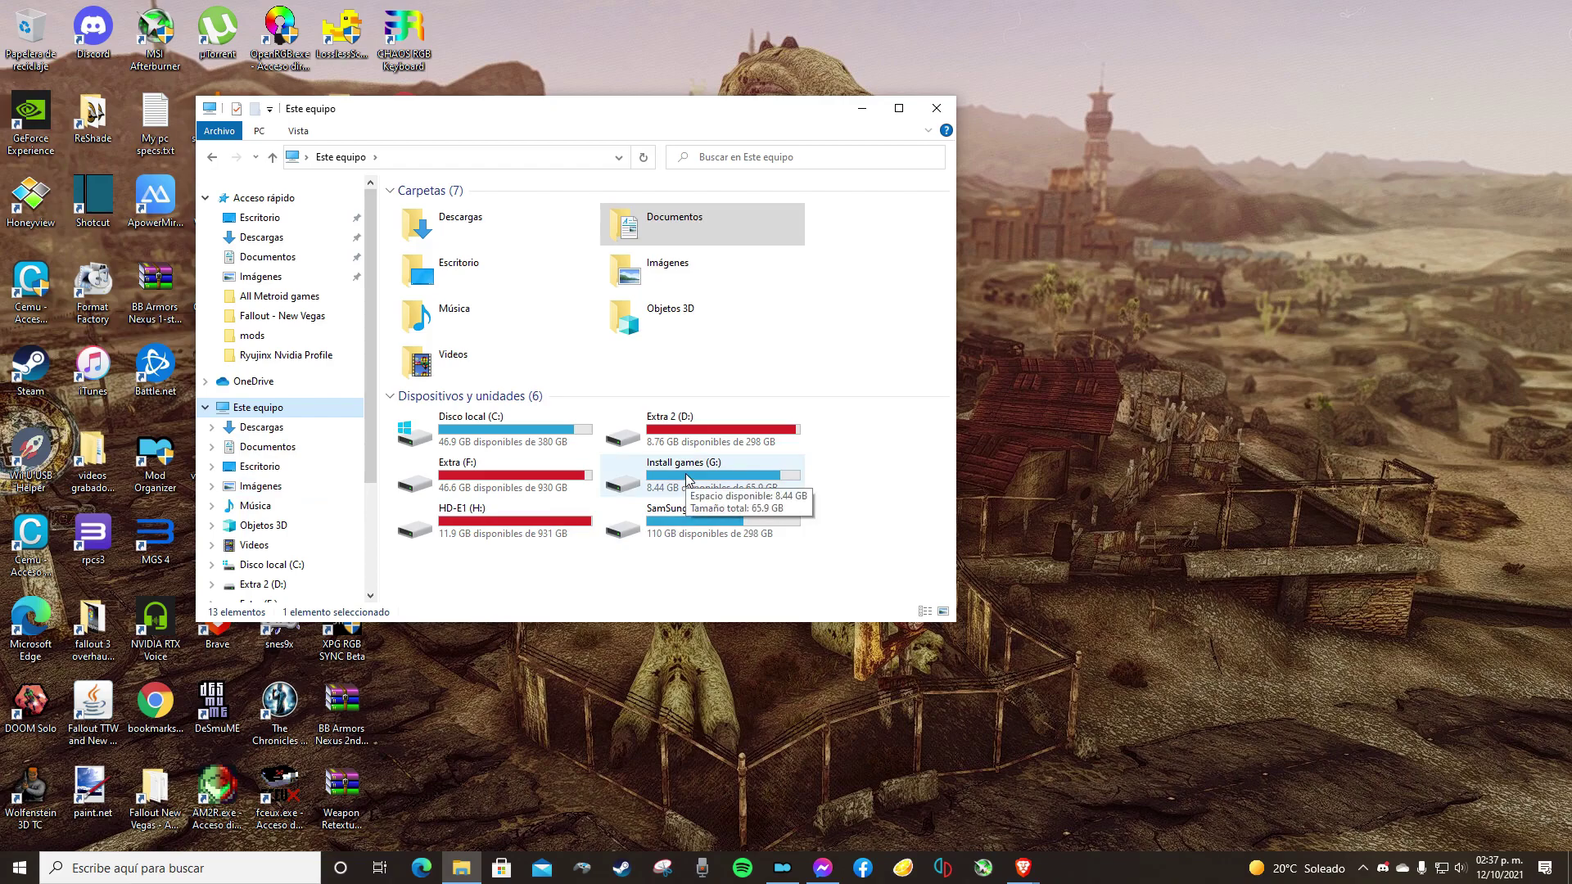
pyautogui.doubleClick(688, 479)
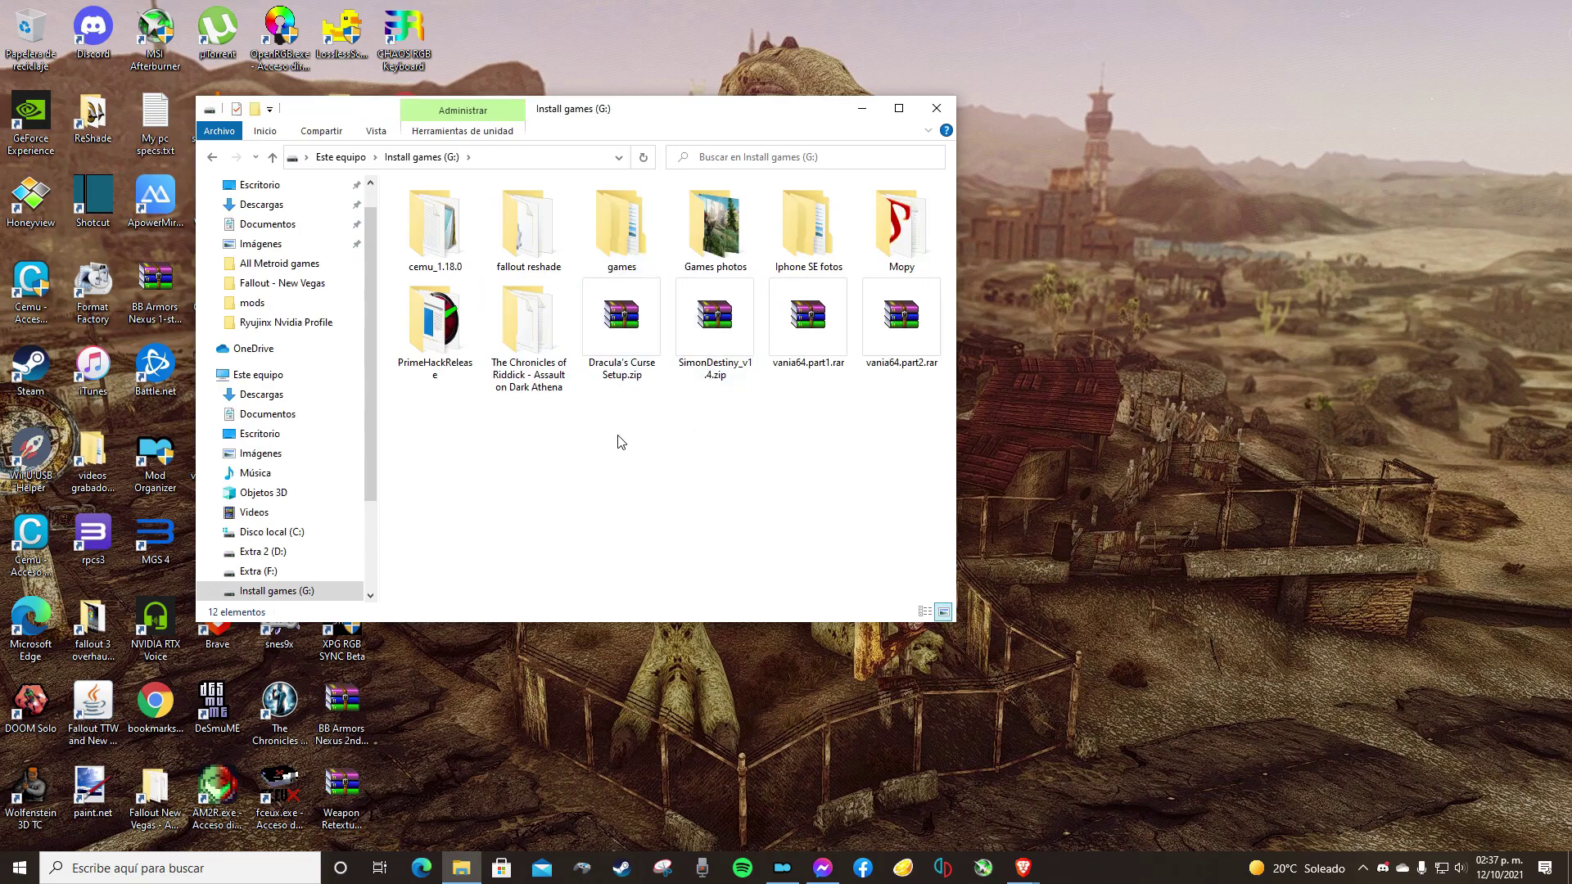
pyautogui.hotkey('alt', 'Left')
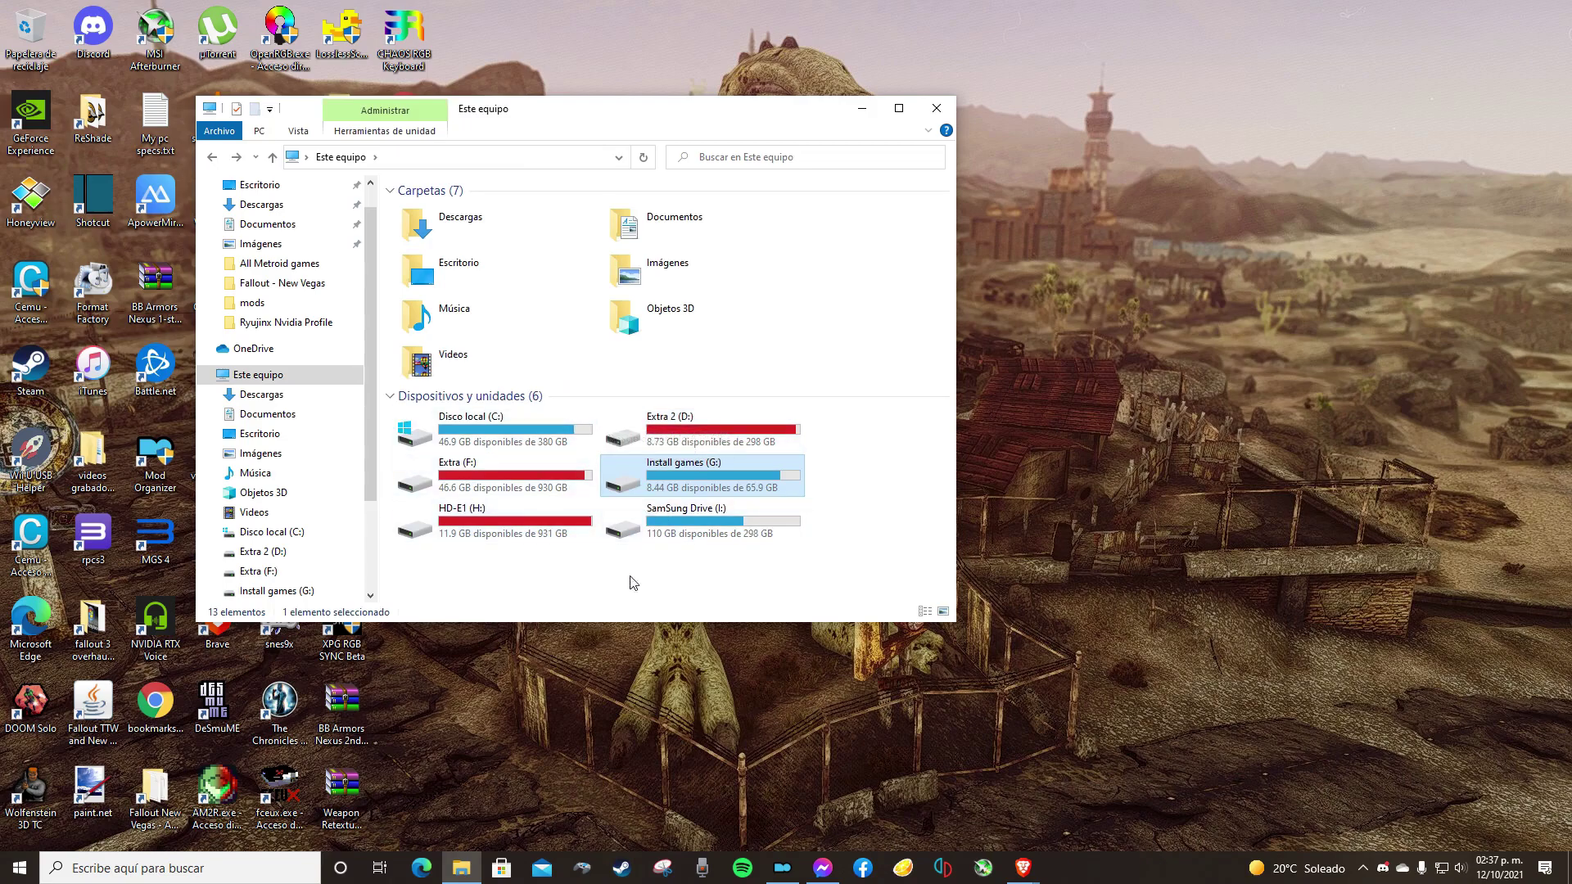
# Open the TTW folder on the HD-E1 (H:) drive and paste a copy of TTW mod.rar into it
pyautogui.moveTo(588, 123); pyautogui.dragTo(911, 139)
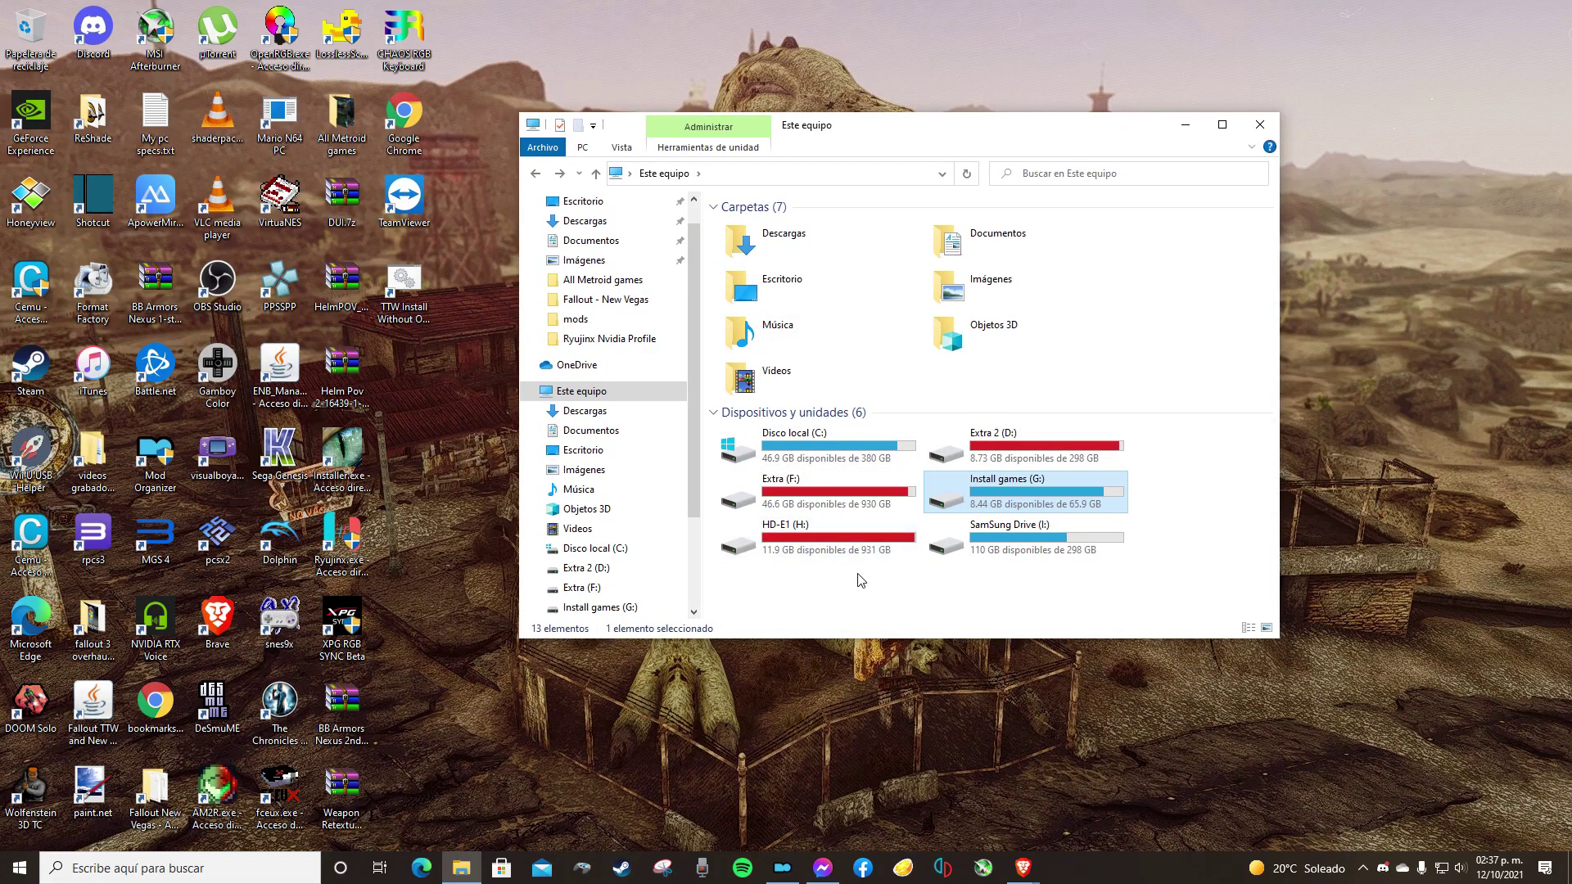
pyautogui.doubleClick(798, 545)
pyautogui.scroll(-5, 891, 514)
pyautogui.scroll(-15, 891, 514)
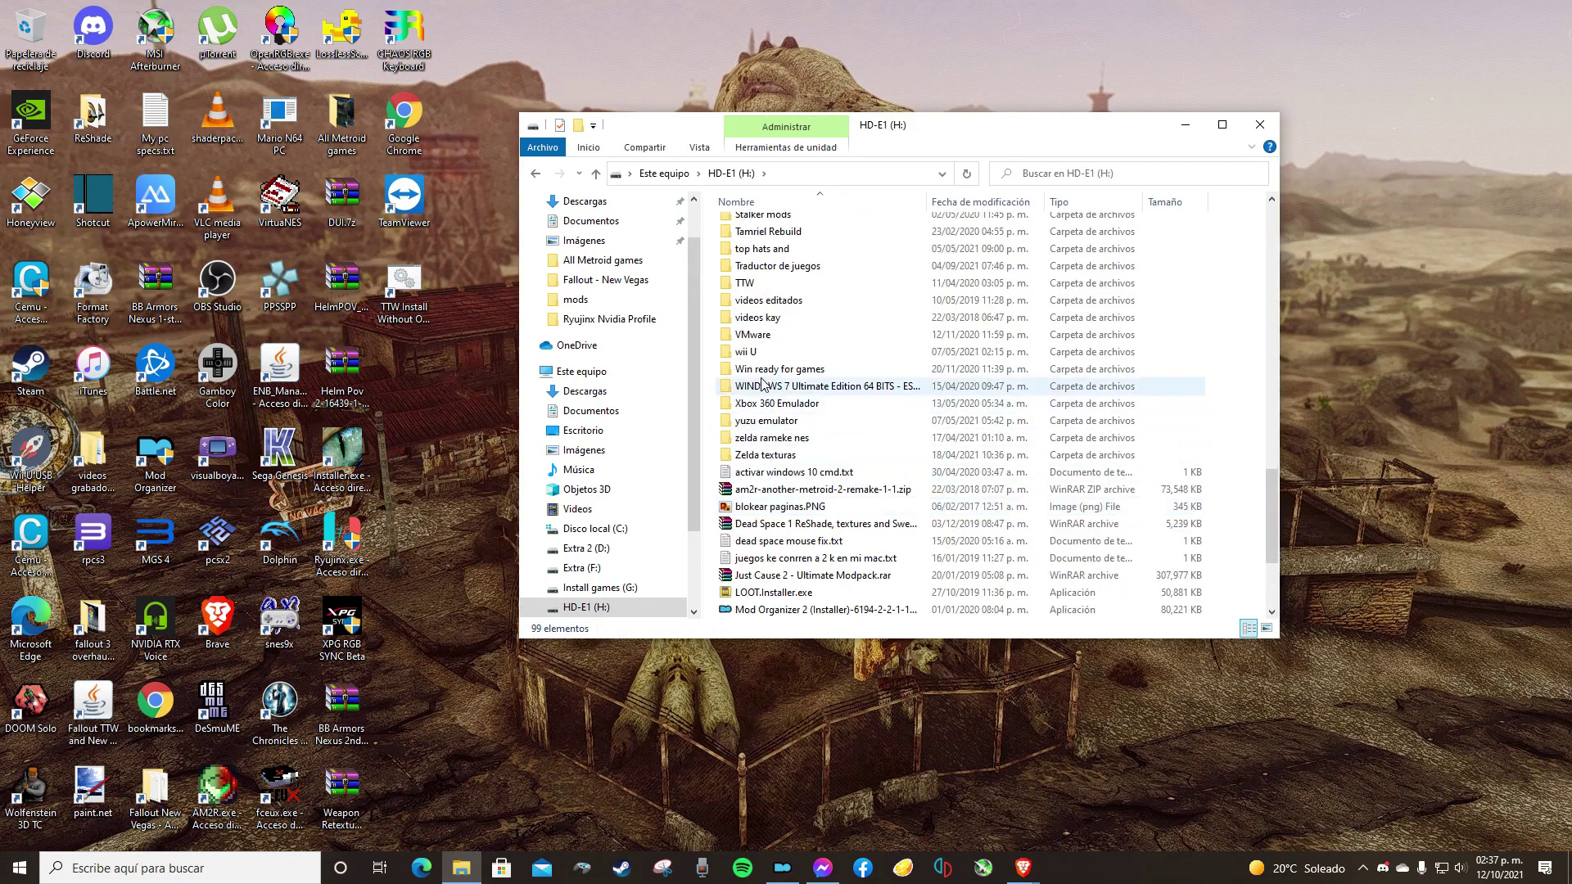
pyautogui.doubleClick(745, 282)
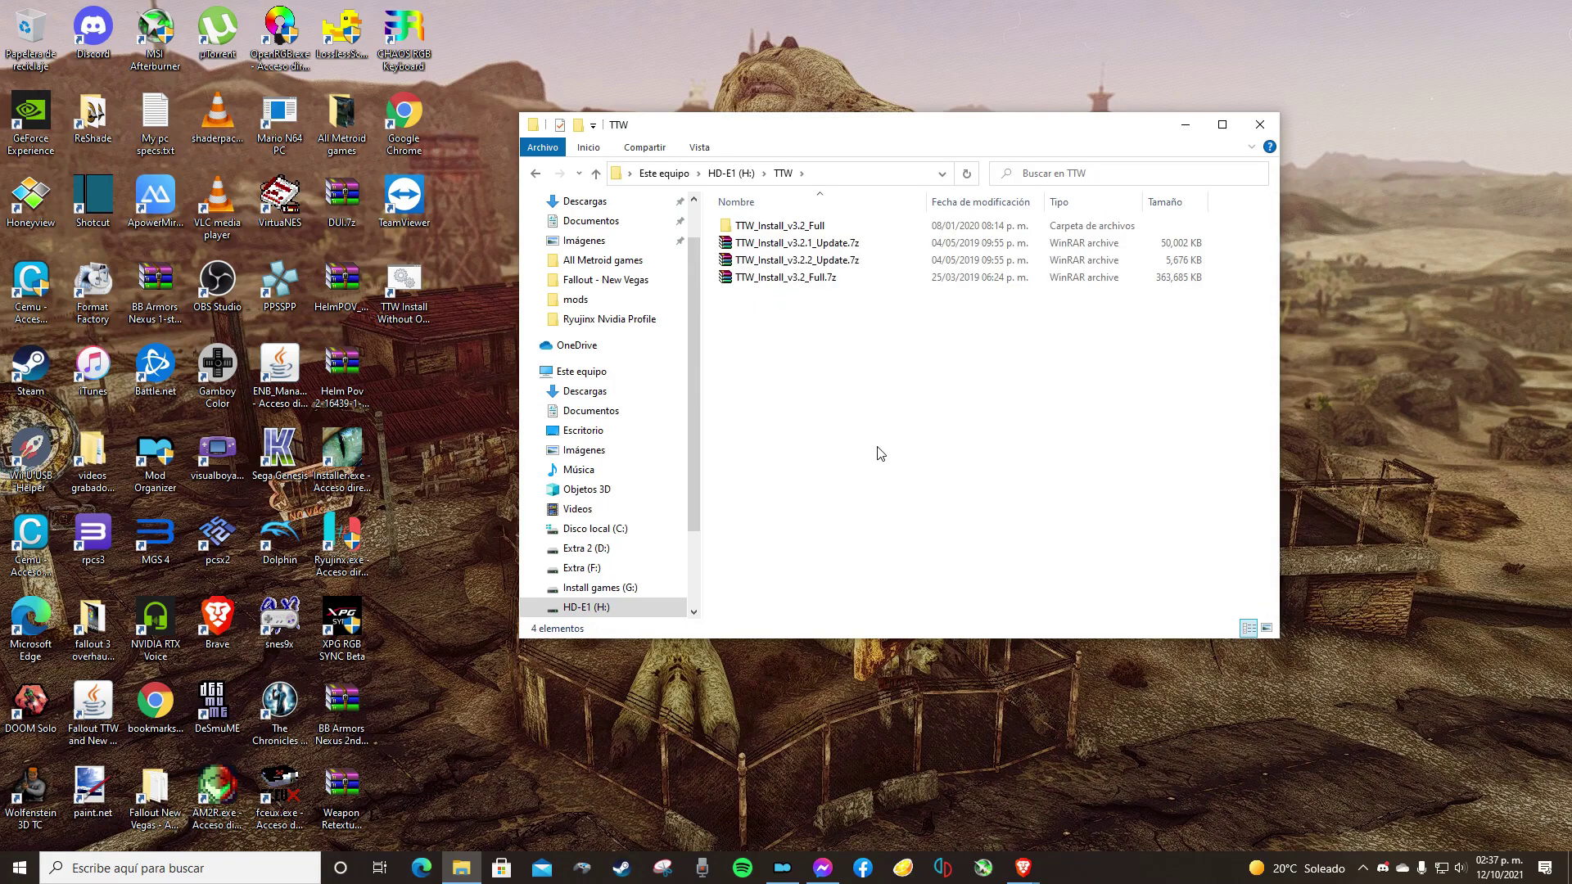
pyautogui.hotkey('ctrl', 'v')
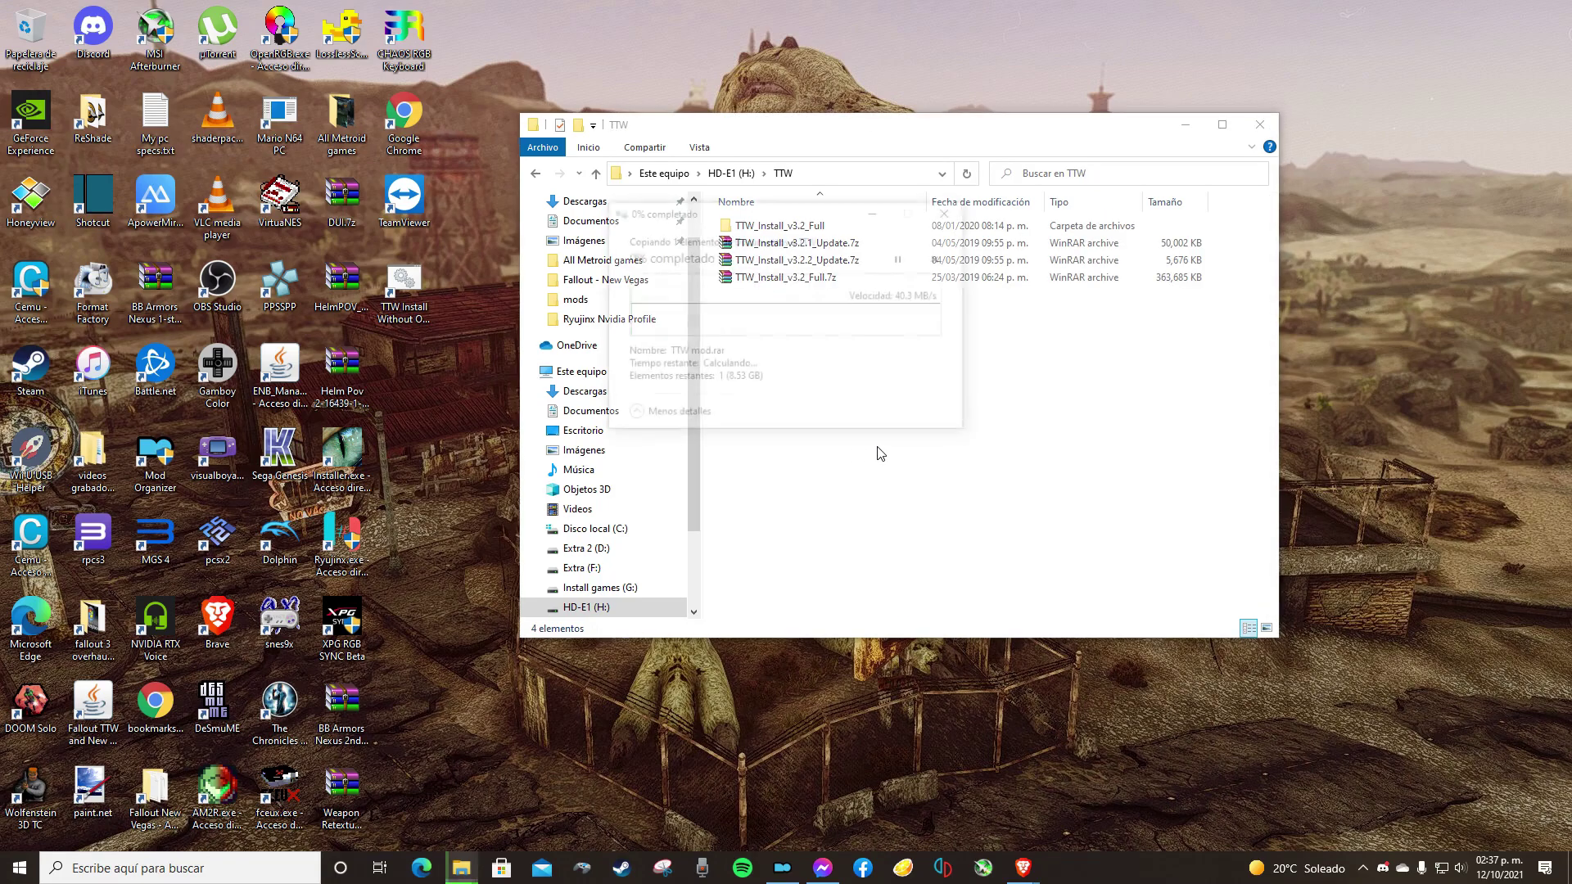